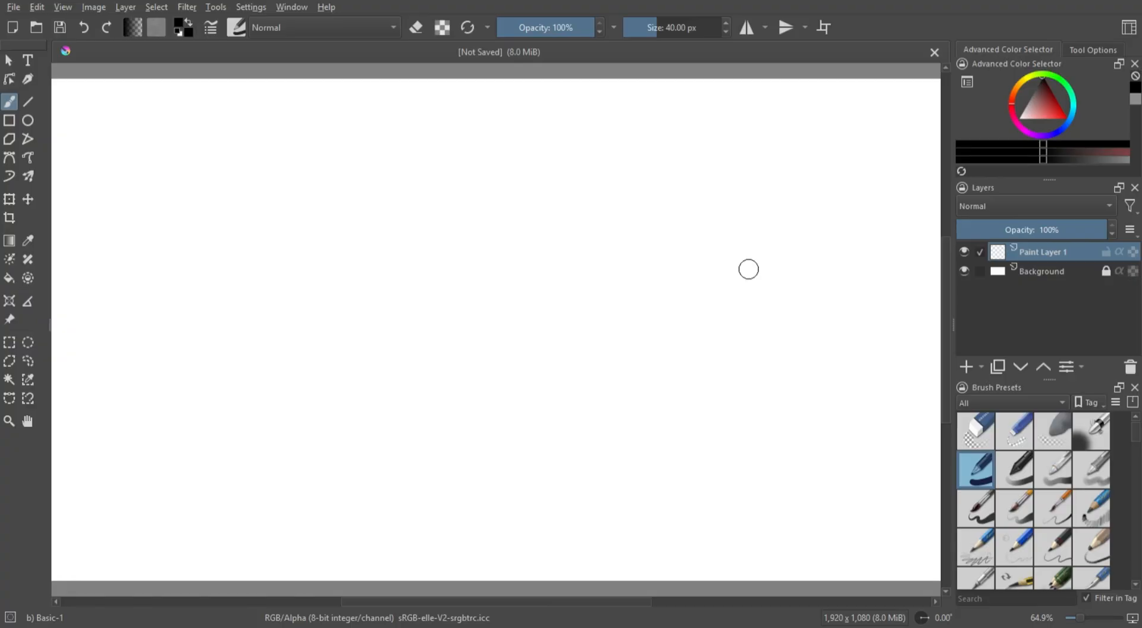
- Rotate the canvas slightly and zoom it out to 53% with the pop-up palette
right_click(531, 359)
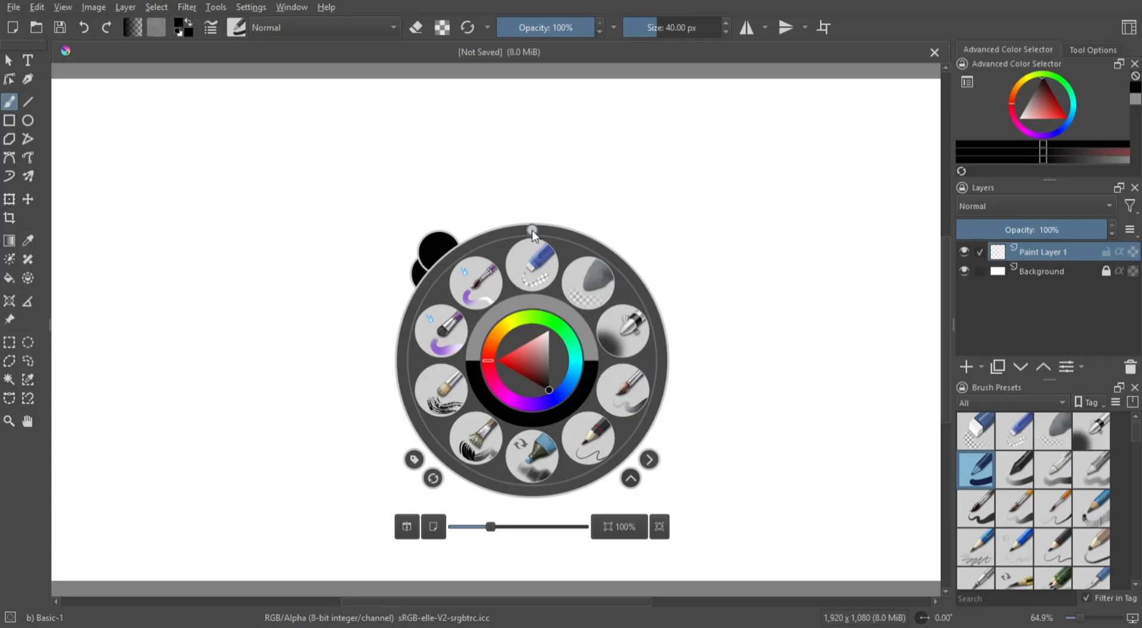
mouse_move(530, 234)
mouse_down()
mouse_move(453, 275)
mouse_move(420, 355)
mouse_move(498, 231)
mouse_move(654, 315)
mouse_move(601, 253)
mouse_move(531, 249)
mouse_up()
mouse_move(491, 527)
mouse_down()
mouse_move(466, 526)
mouse_move(558, 528)
mouse_move(483, 531)
mouse_up()
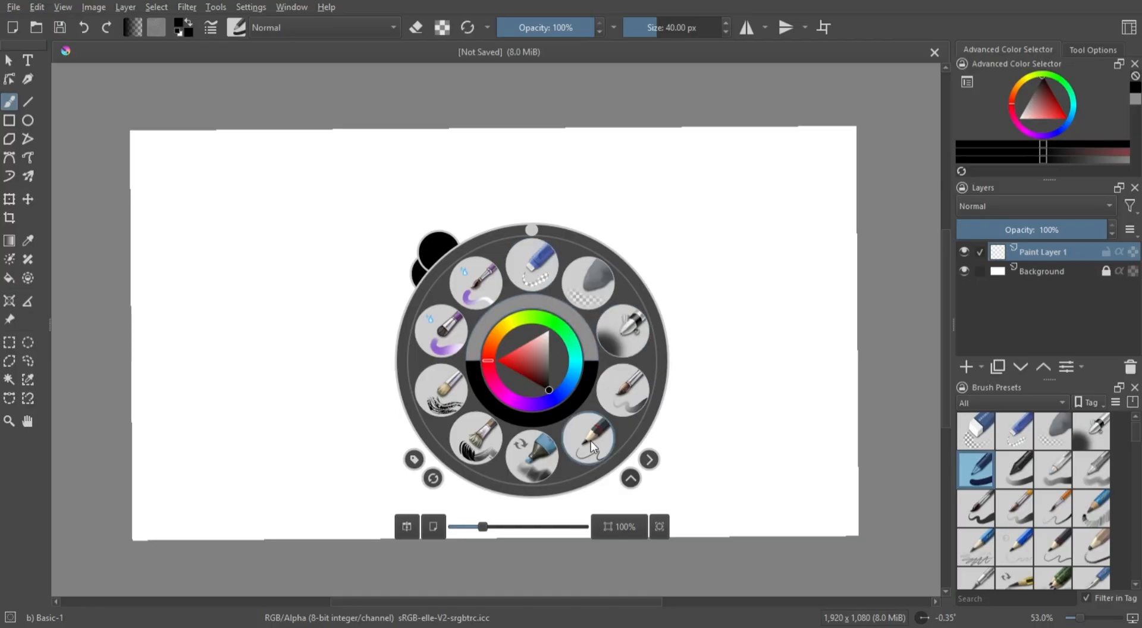
click(592, 470)
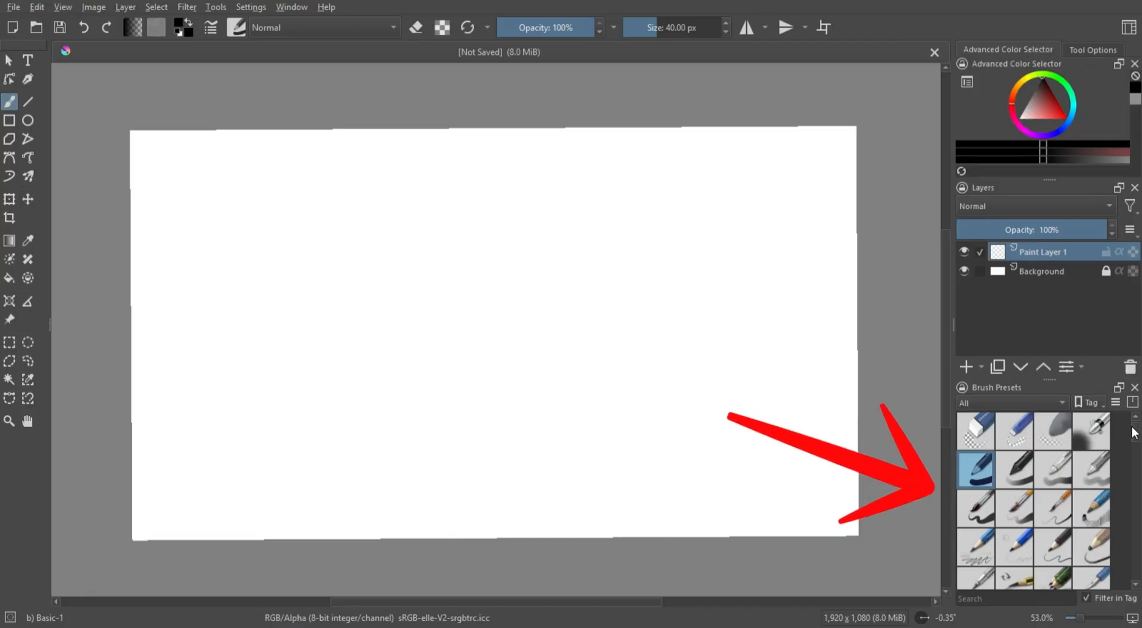
- Browse the whole brush preset collection down to the stamp brushes and return to its start
drag(1133, 434, 1132, 532)
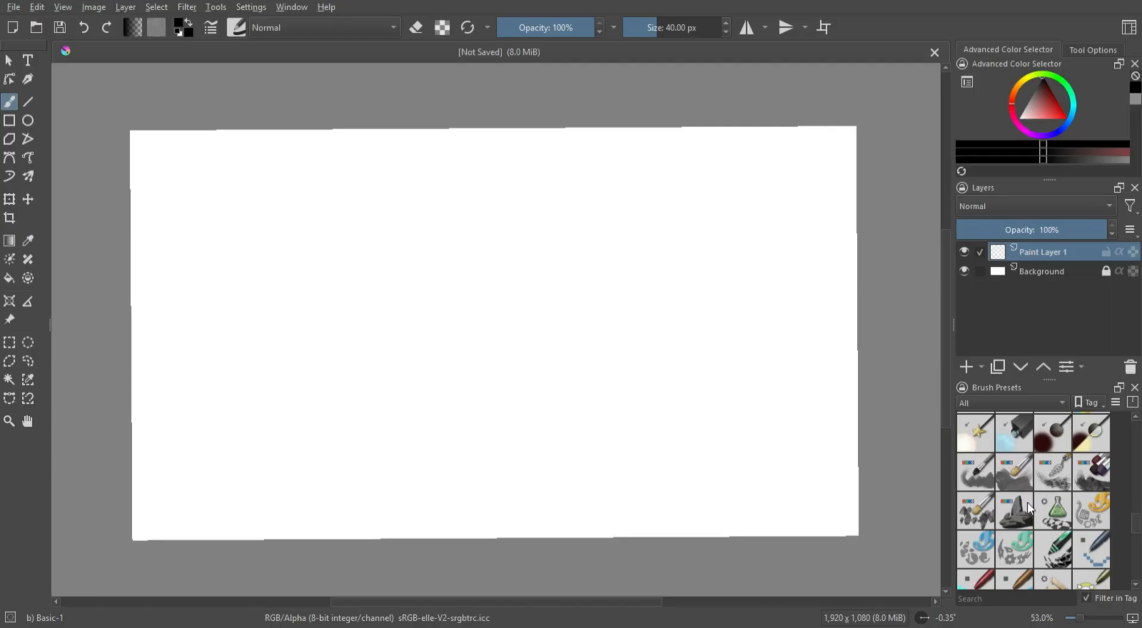
scroll(1014, 494, down, 3)
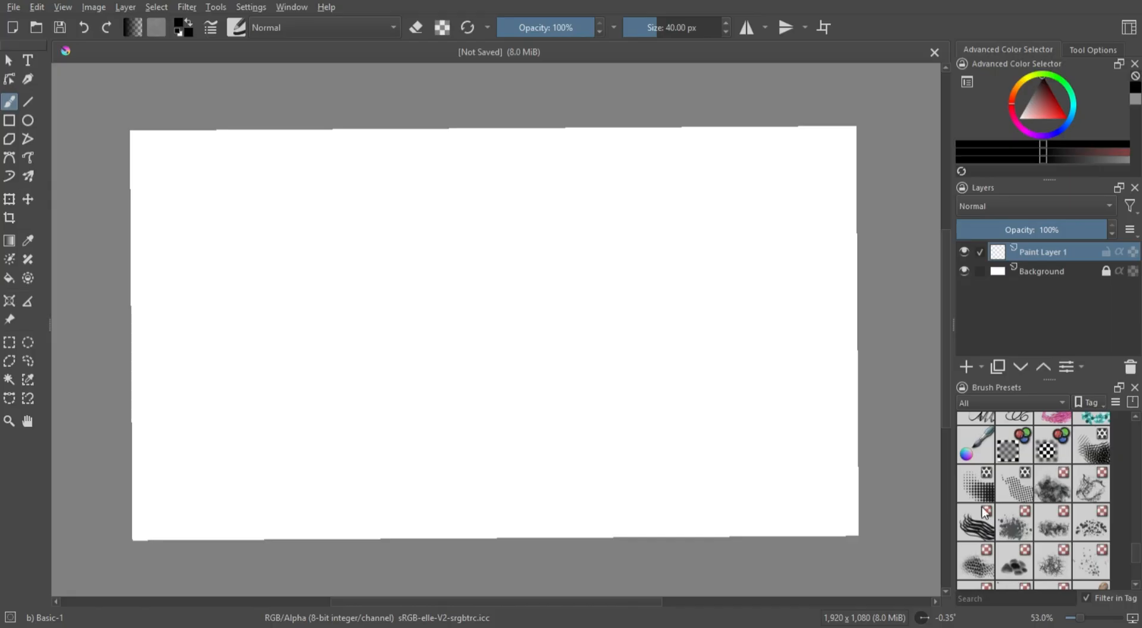
click(1137, 572)
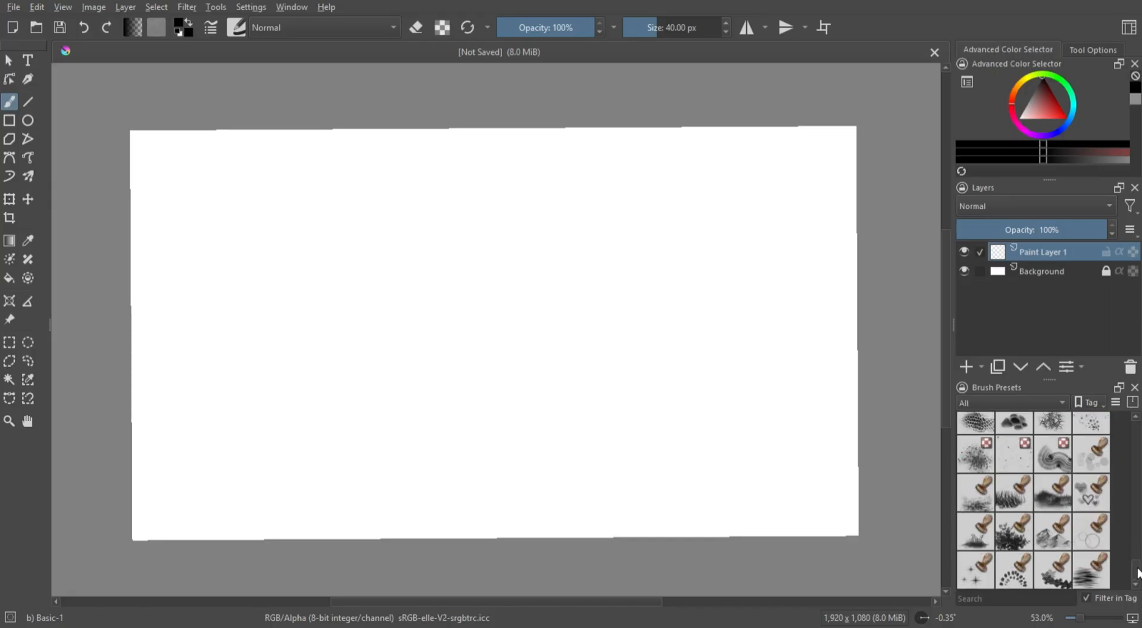
drag(1138, 572, 1137, 428)
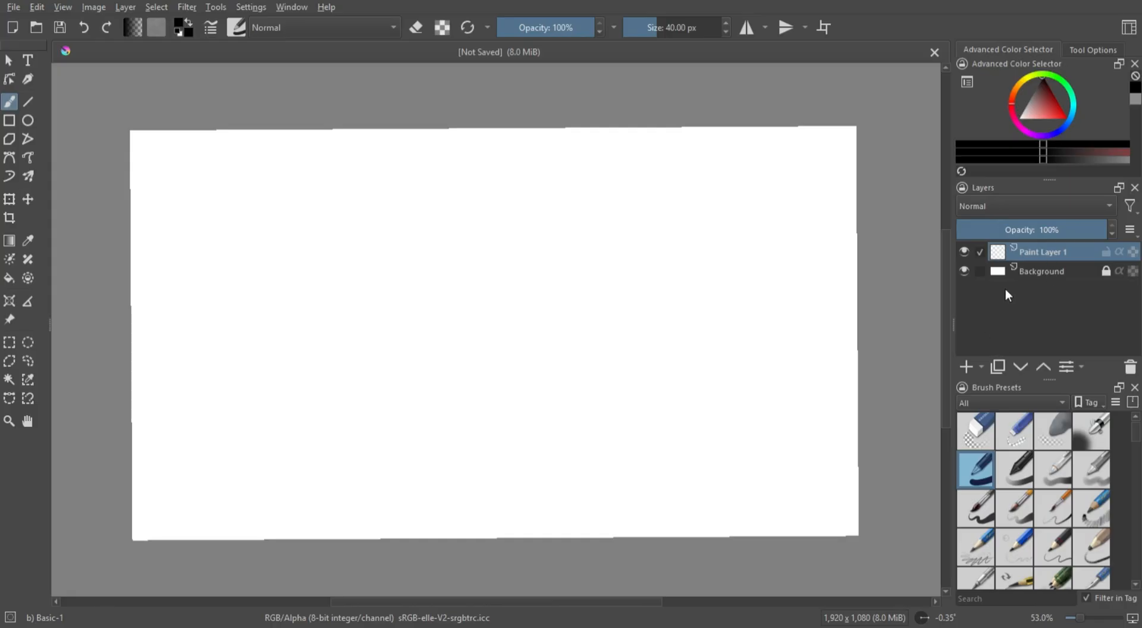
- Paint a black smiley face on Paint Layer 1 and lower that layer's opacity to 17%
drag(1040, 87, 1045, 65)
click(465, 274)
click(498, 258)
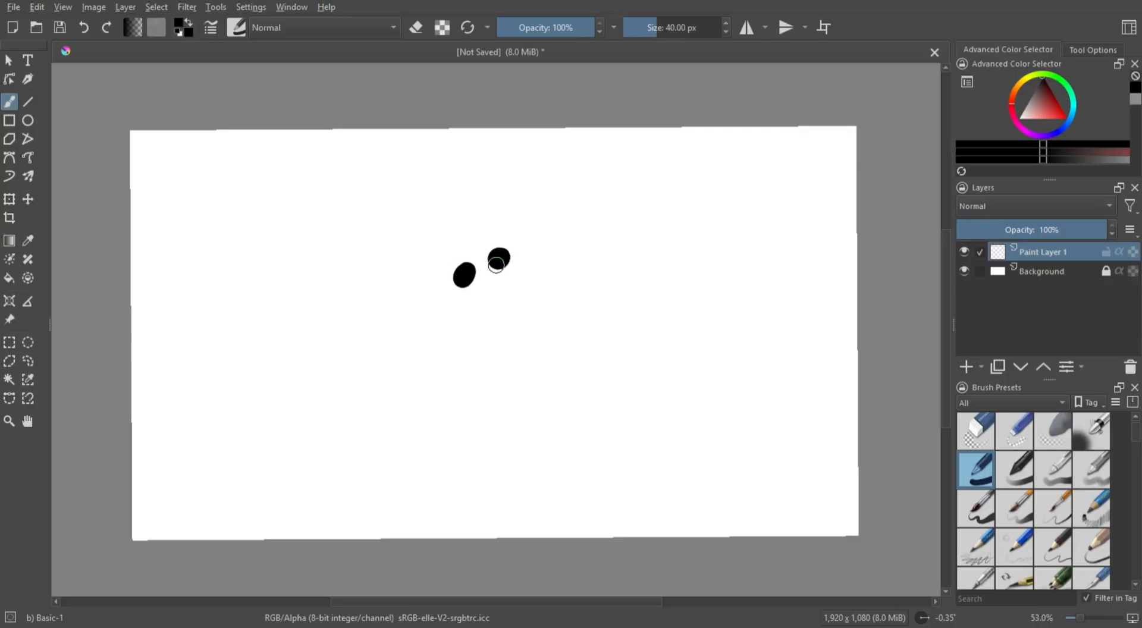
drag(474, 308, 522, 279)
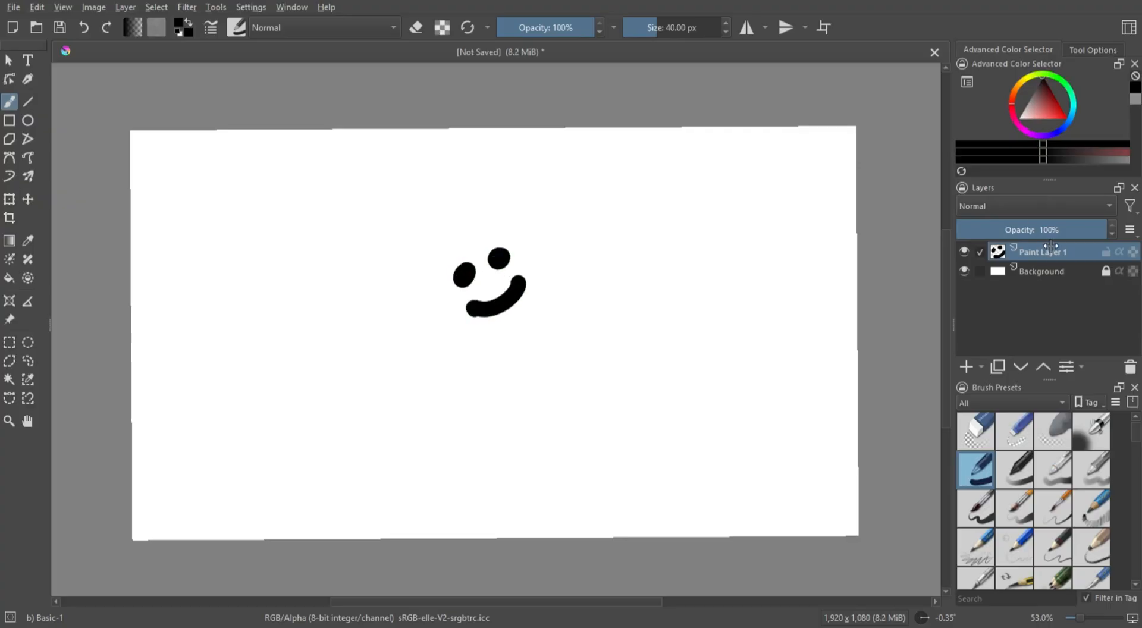
drag(1071, 231, 997, 244)
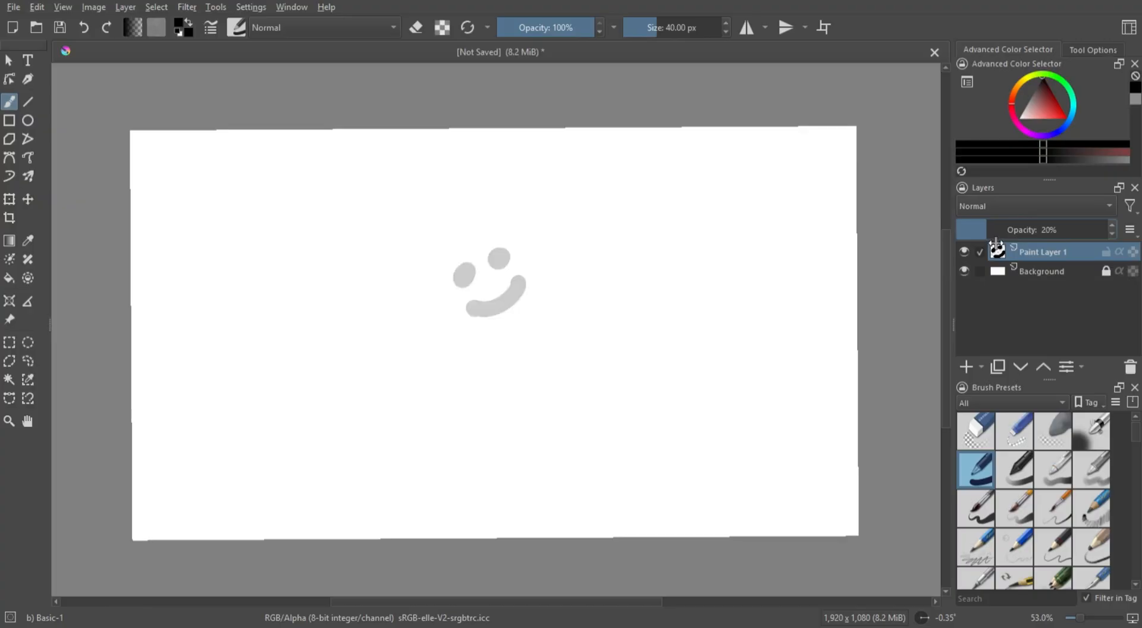
- Add a new paint layer, trace the faded smiley in black on it, and reselect Paint Layer 1
click(965, 368)
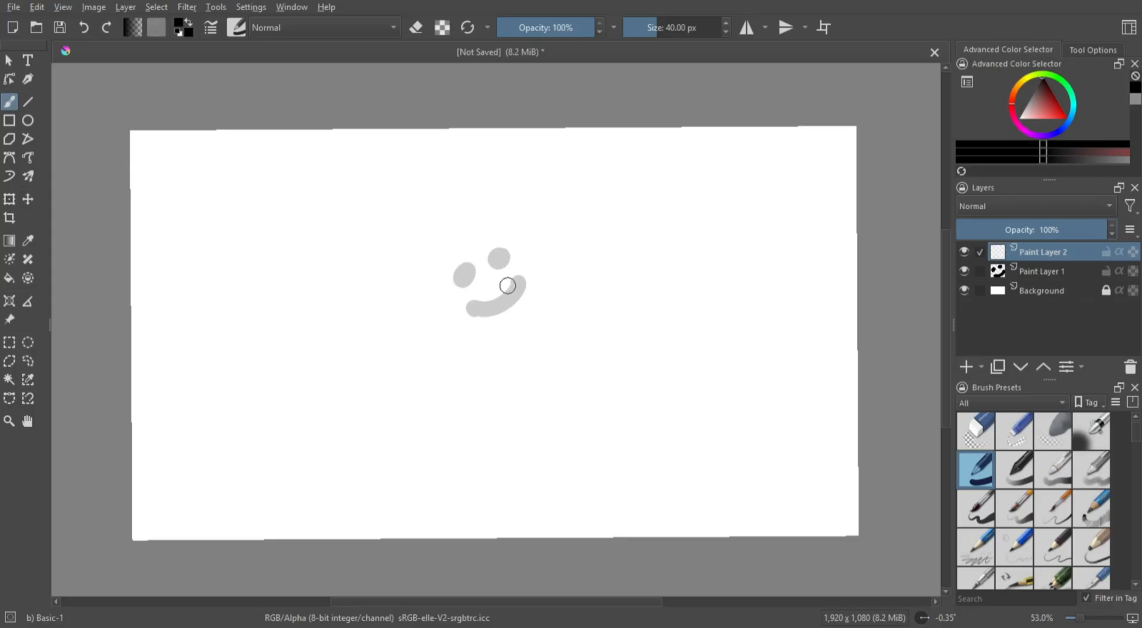
click(465, 273)
click(500, 256)
drag(479, 307, 524, 285)
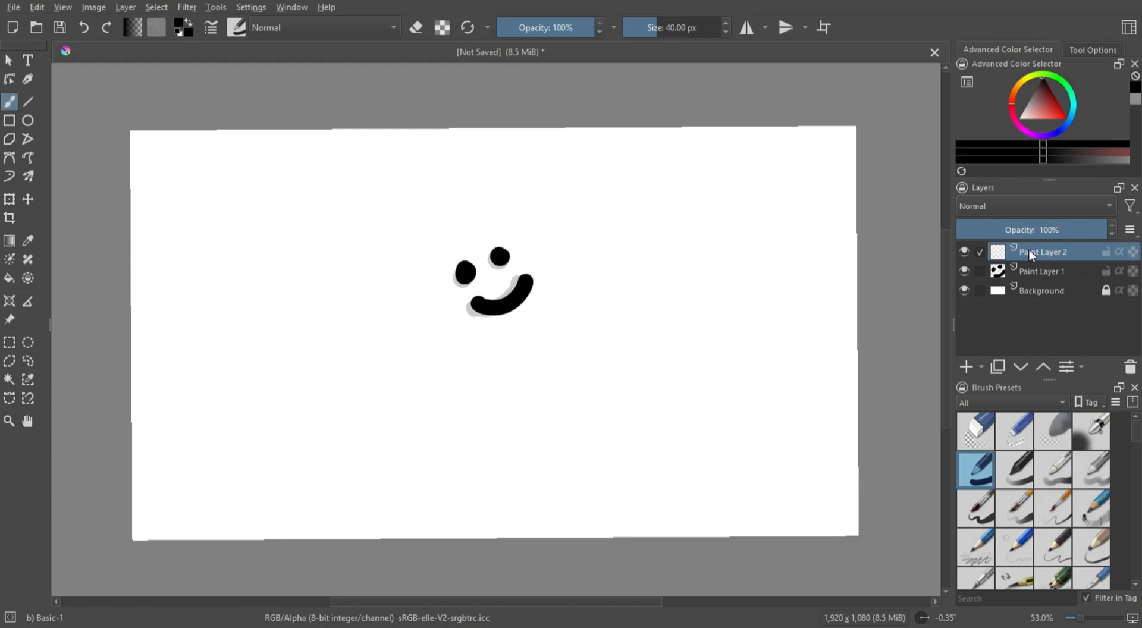
click(1012, 270)
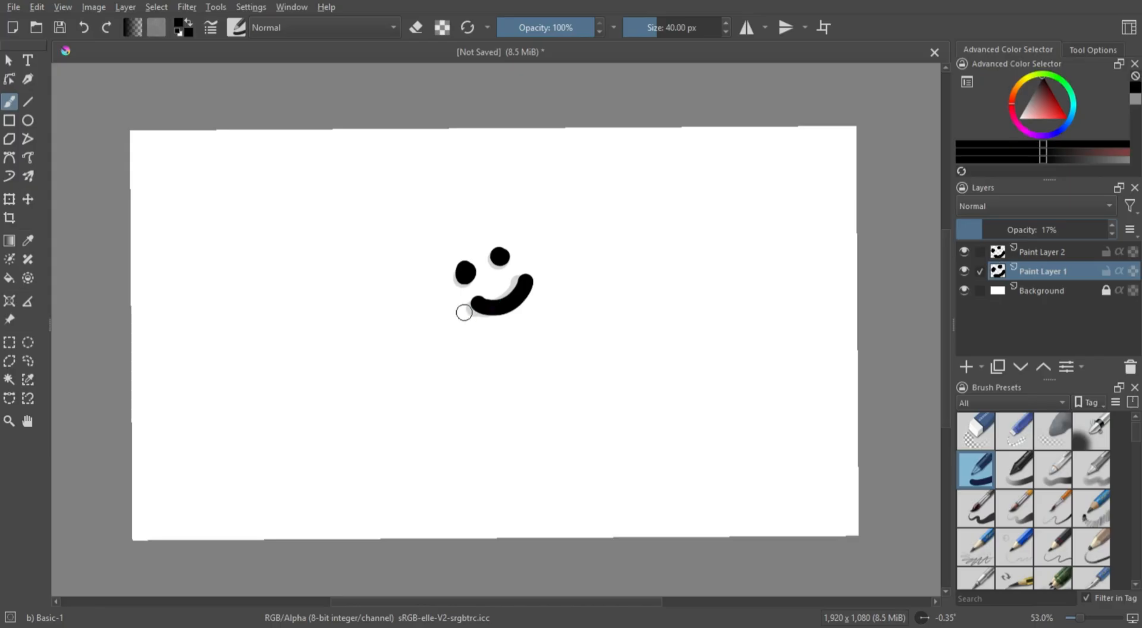
- Undo the traced face, the added layer, the opacity change and the first smiley, back to a blank canvas
click(85, 26)
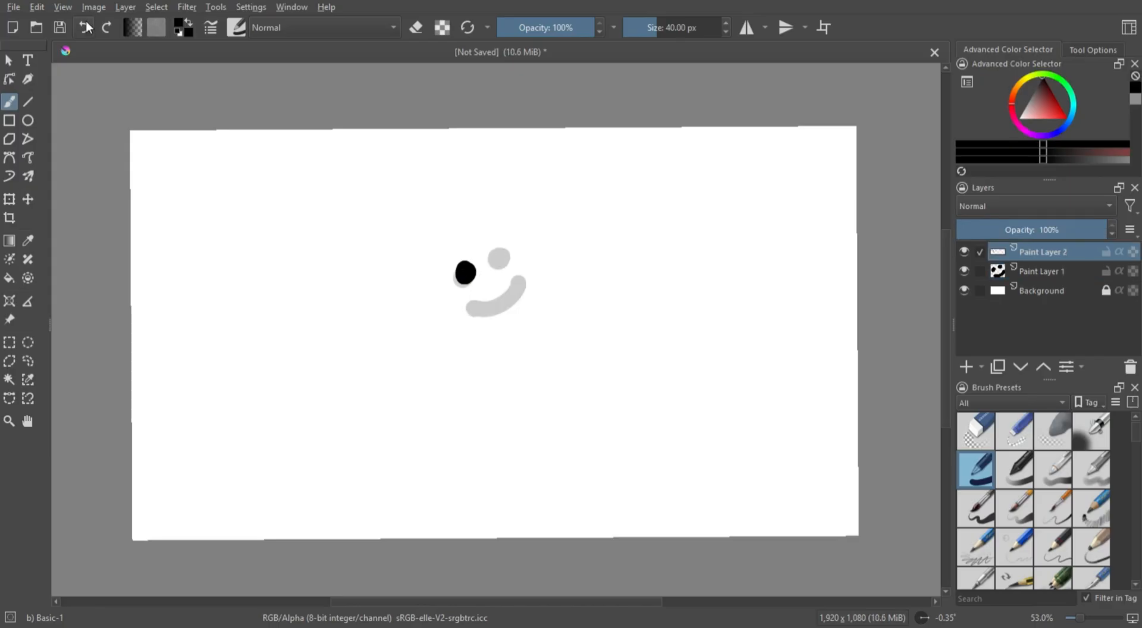
click(85, 26)
click(85, 27)
click(85, 26)
click(85, 26)
click(87, 26)
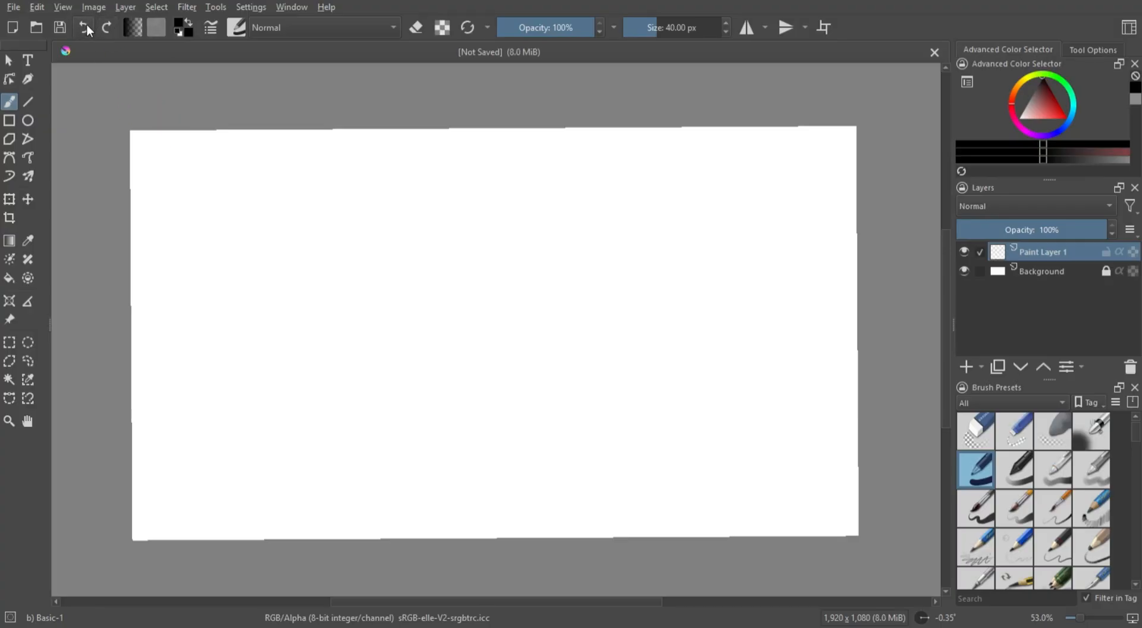
click(106, 28)
key(ctrl+z)
- Reset the canvas rotation, shift the colour hue to orange, try a near-white tone, and return the brush colour to black
key(5)
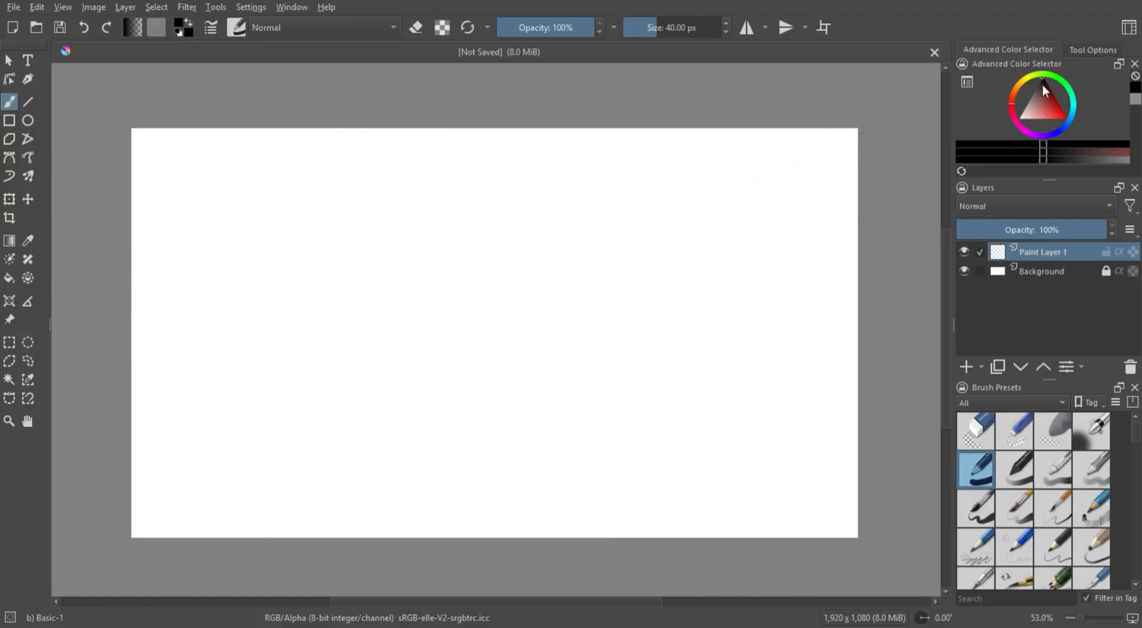
click(1024, 132)
click(1018, 82)
click(1018, 118)
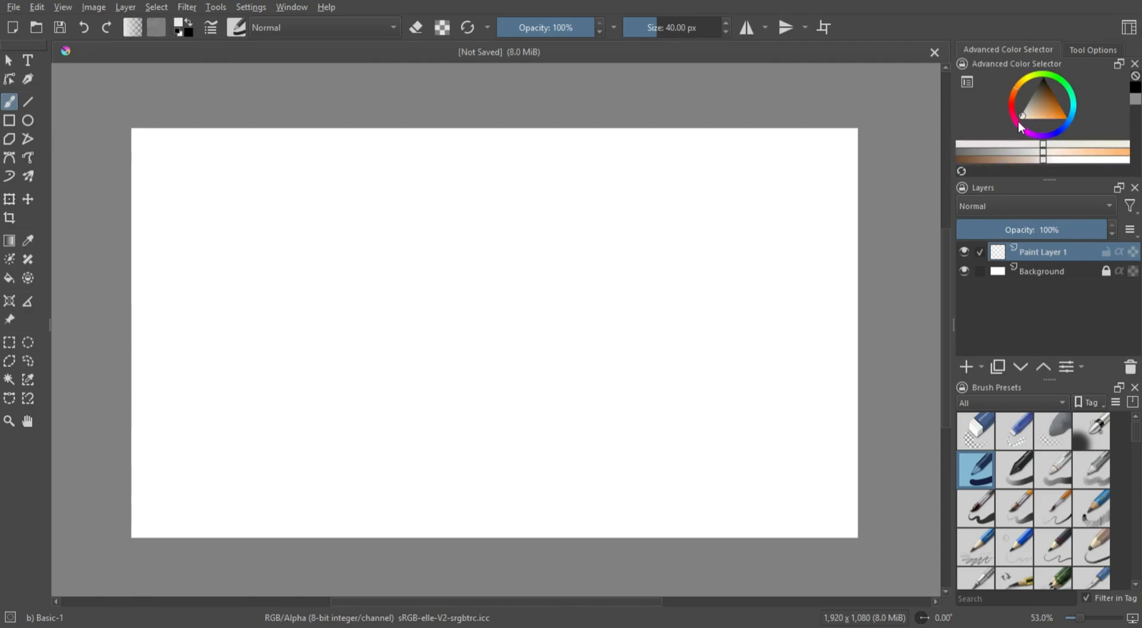
drag(1029, 98, 1041, 59)
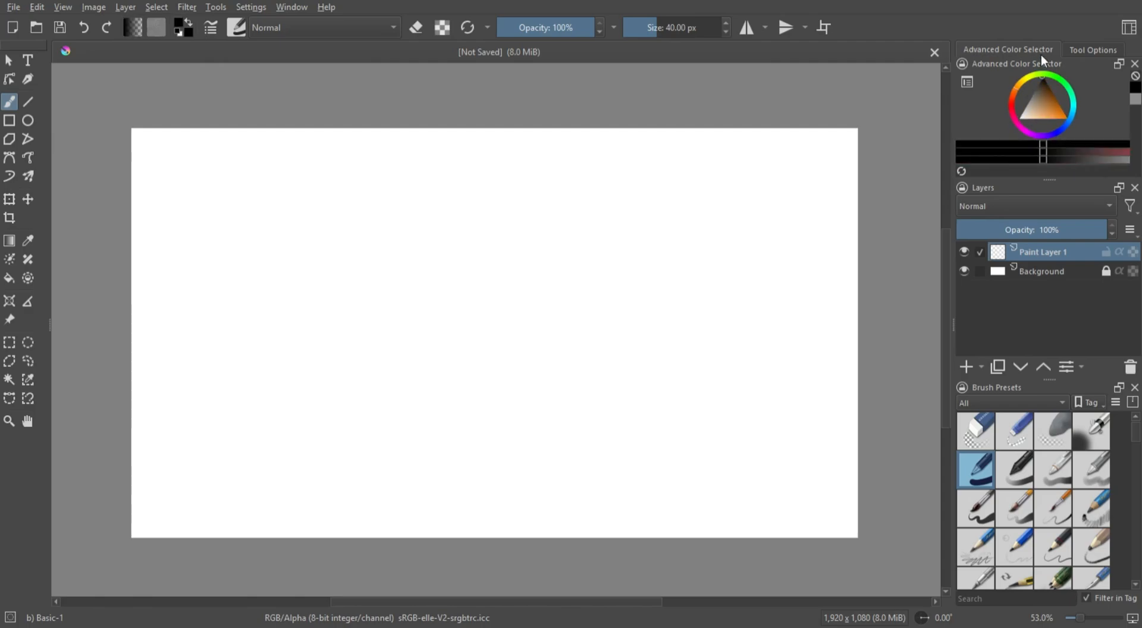
drag(1045, 107, 1044, 33)
- Set the brush size to 37.86 px and paint two short diagonal black strokes on the canvas
mouse_move(662, 33)
mouse_down()
mouse_move(689, 29)
mouse_move(657, 29)
mouse_up()
drag(405, 247, 442, 233)
drag(440, 278, 525, 234)
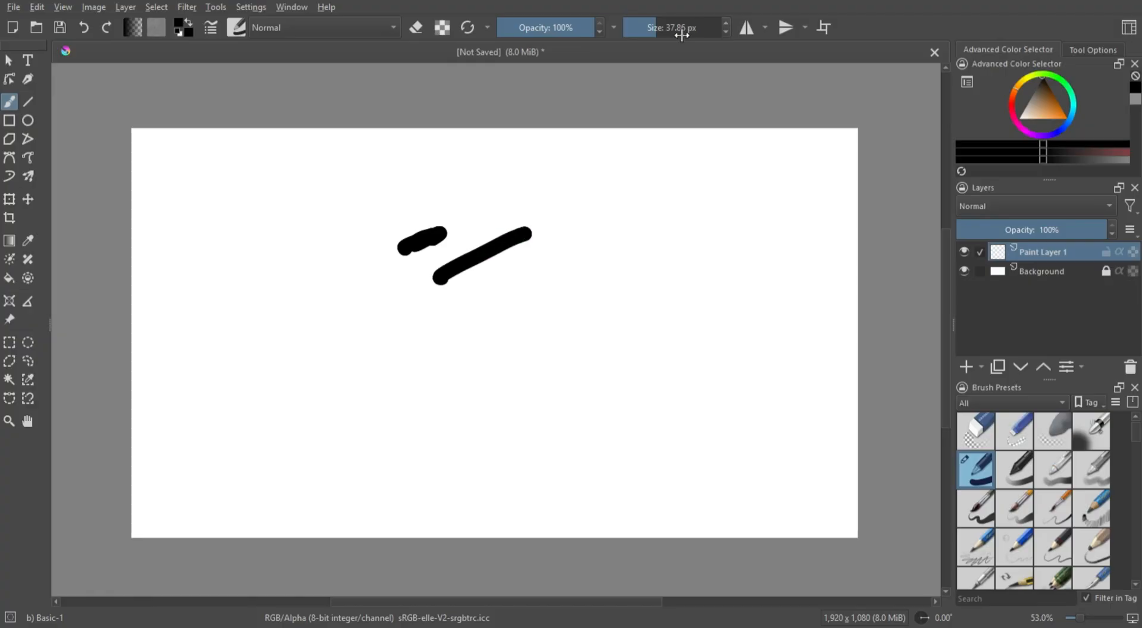
- Enlarge the brush to 561.15 px, paint one broad black stroke, and undo the last two strokes
drag(683, 35, 704, 30)
mouse_move(505, 328)
mouse_down()
mouse_move(523, 369)
mouse_move(637, 344)
mouse_up()
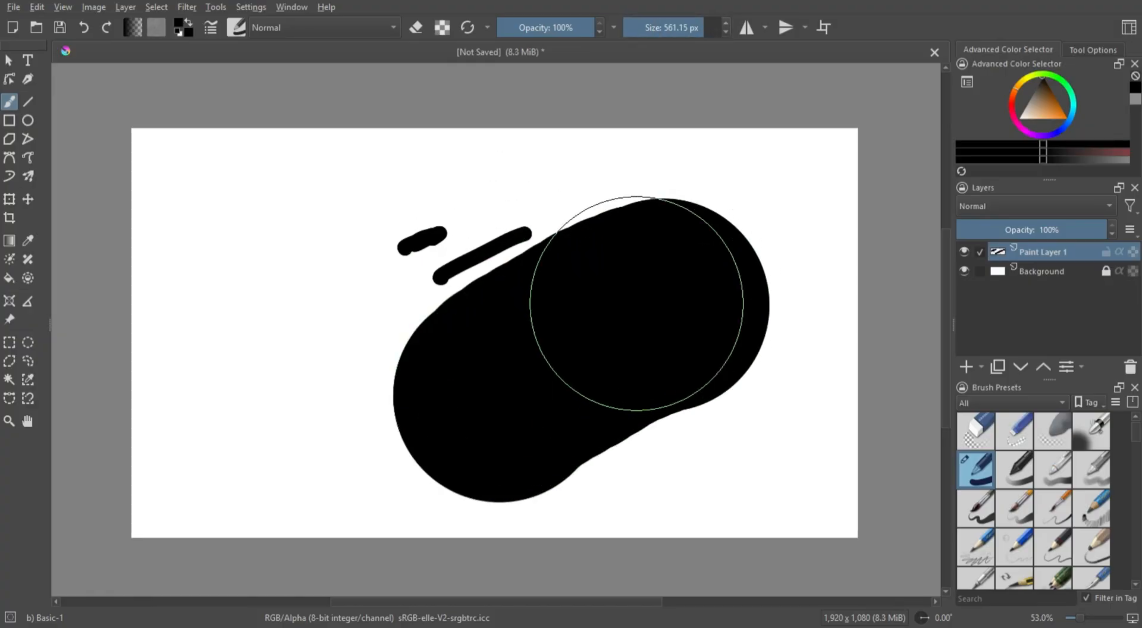
click(83, 27)
click(83, 28)
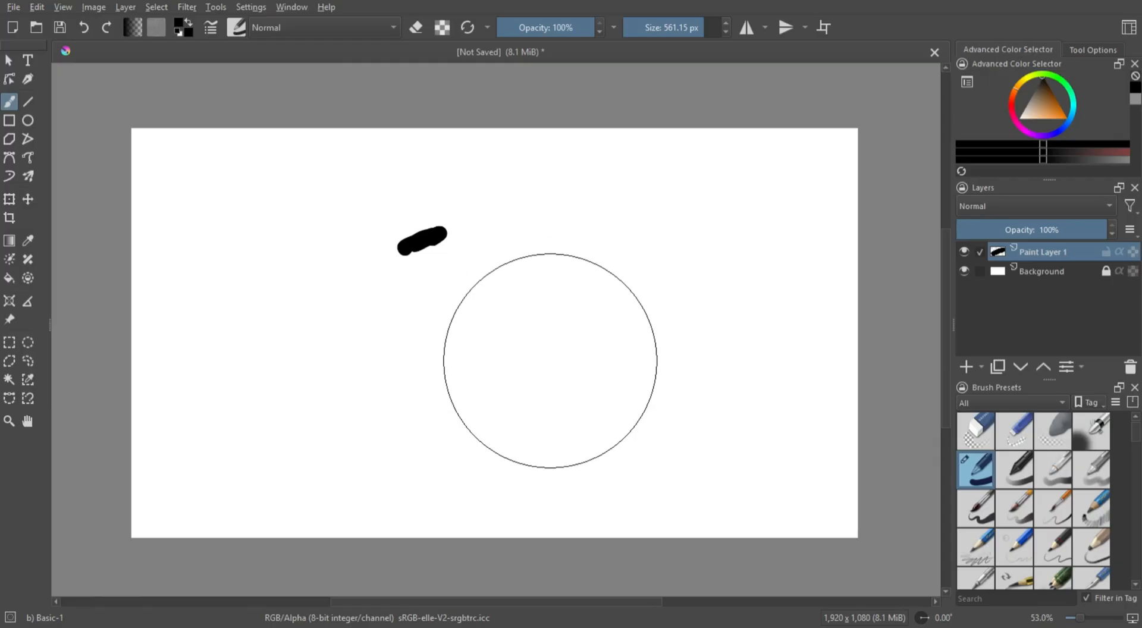
- Resize the brush several times, finishing at 267.39 px, and paint black blobs of different sizes
mouse_move(568, 355)
mouse_down()
mouse_move(521, 355)
mouse_move(601, 355)
mouse_move(492, 355)
mouse_move(566, 355)
mouse_move(505, 351)
mouse_up()
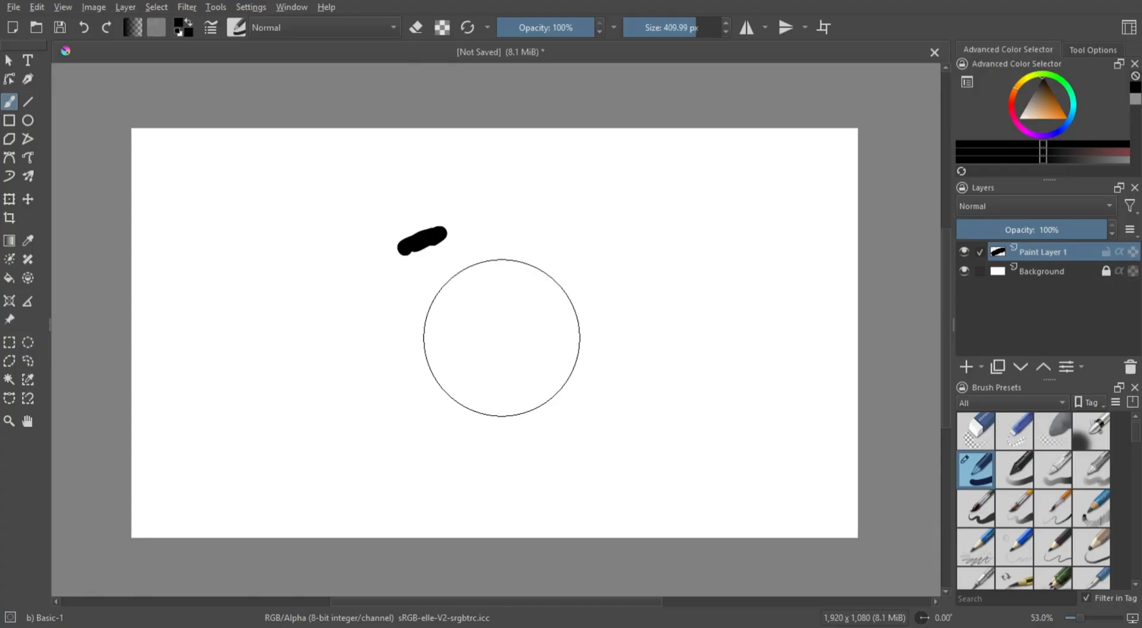
click(683, 34)
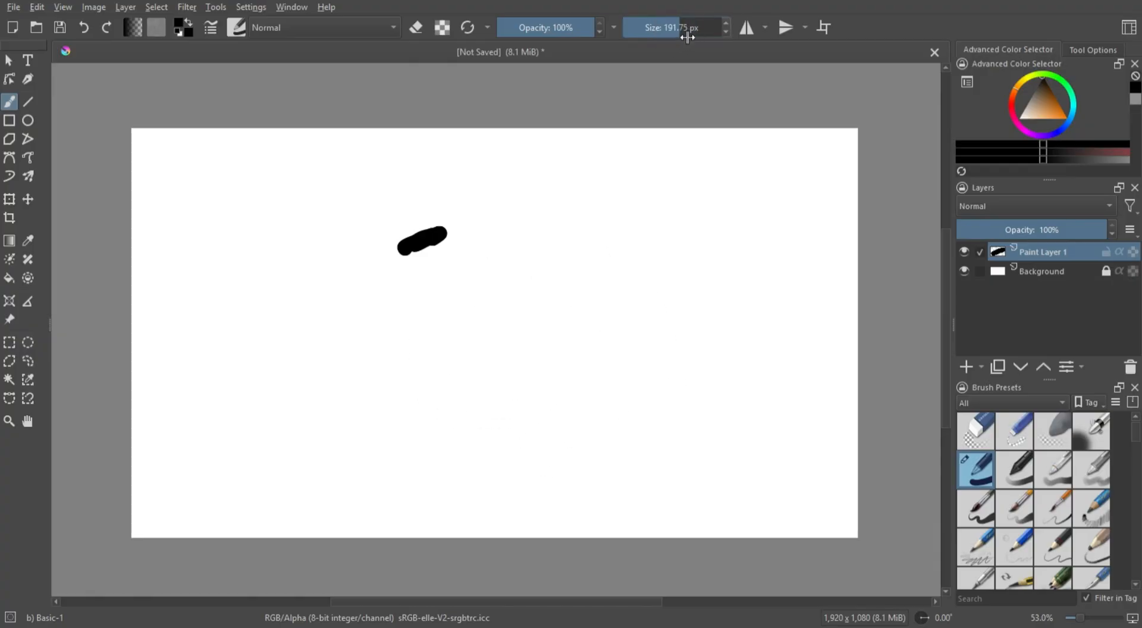
click(578, 239)
drag(574, 306, 640, 271)
click(485, 335)
drag(684, 397, 744, 418)
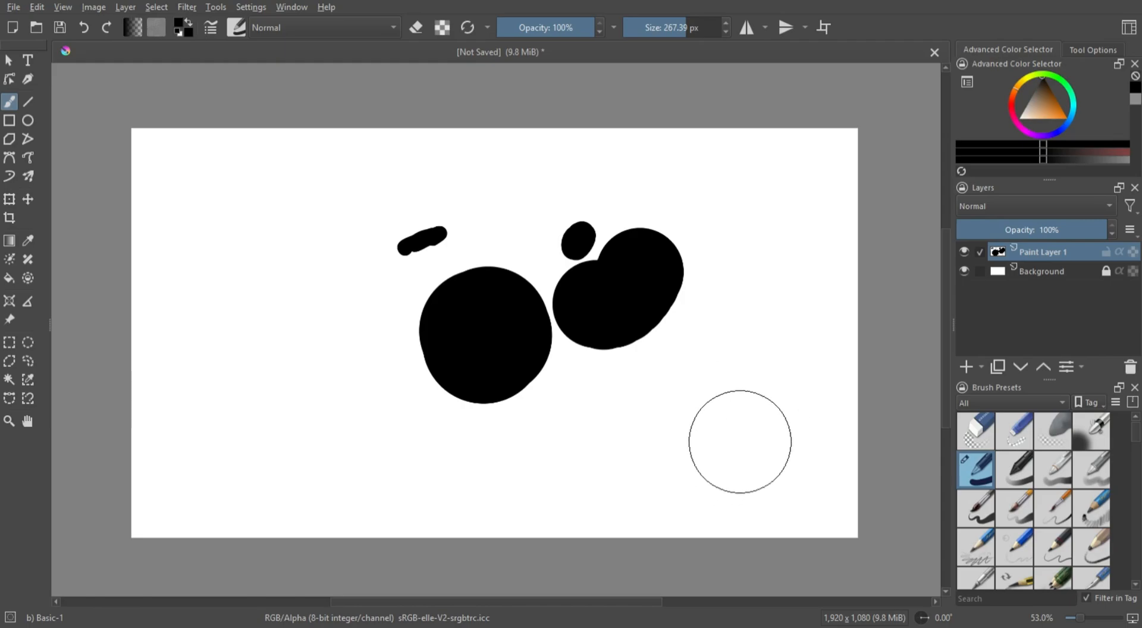
- Lower the brush opacity to 57%, paint two translucent circles beside the black blobs, and try the layer and brush opacity controls
drag(584, 40, 562, 31)
click(677, 399)
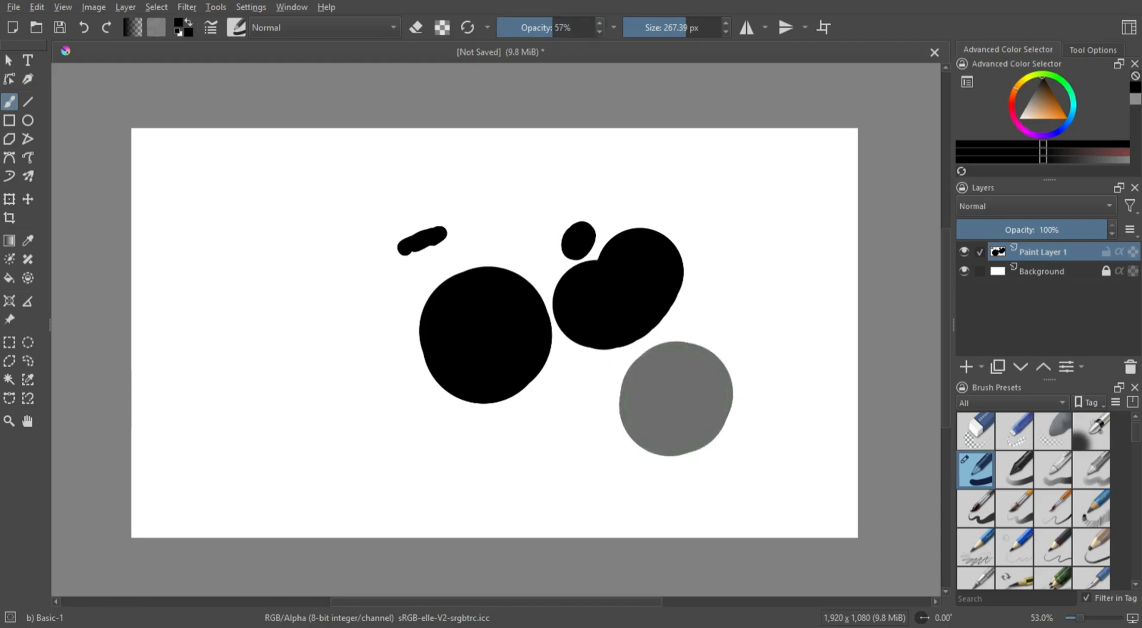
click(762, 309)
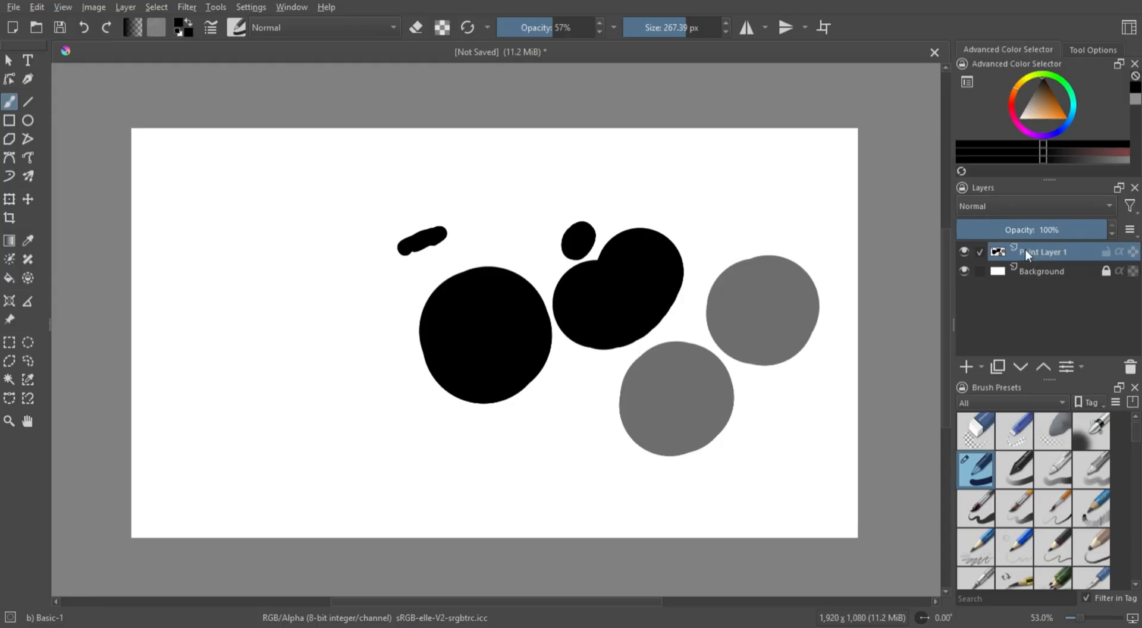
mouse_move(1095, 230)
mouse_down()
mouse_move(986, 230)
mouse_move(1100, 232)
mouse_up()
drag(557, 32, 525, 31)
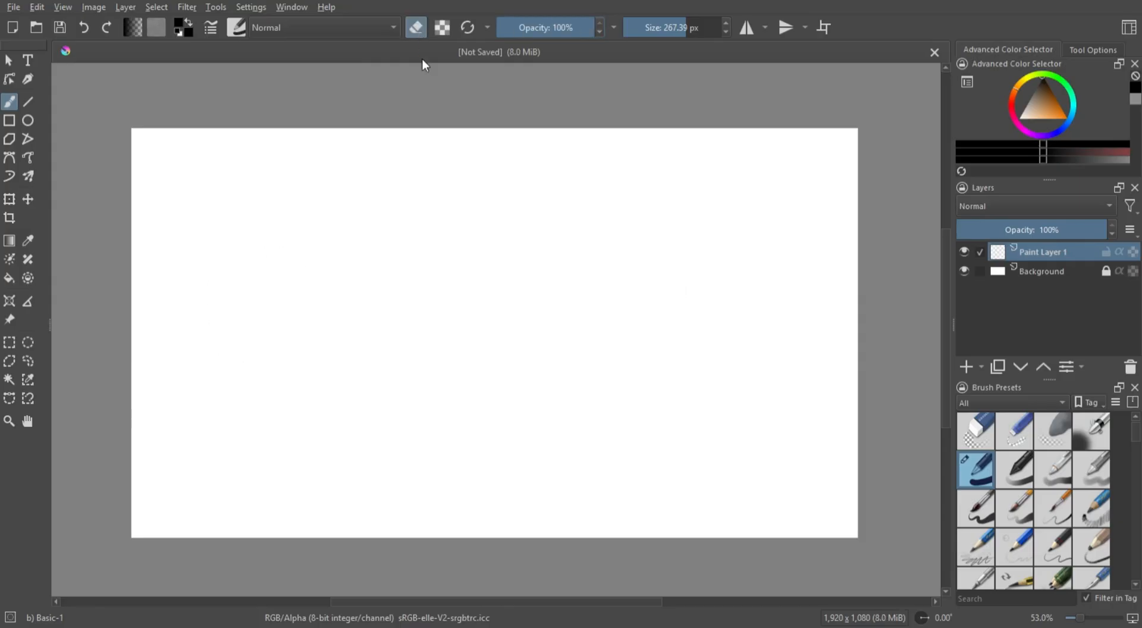
- Paint a black circle with the Basic-1 brush, erase it in eraser mode, and switch eraser mode back off
click(984, 469)
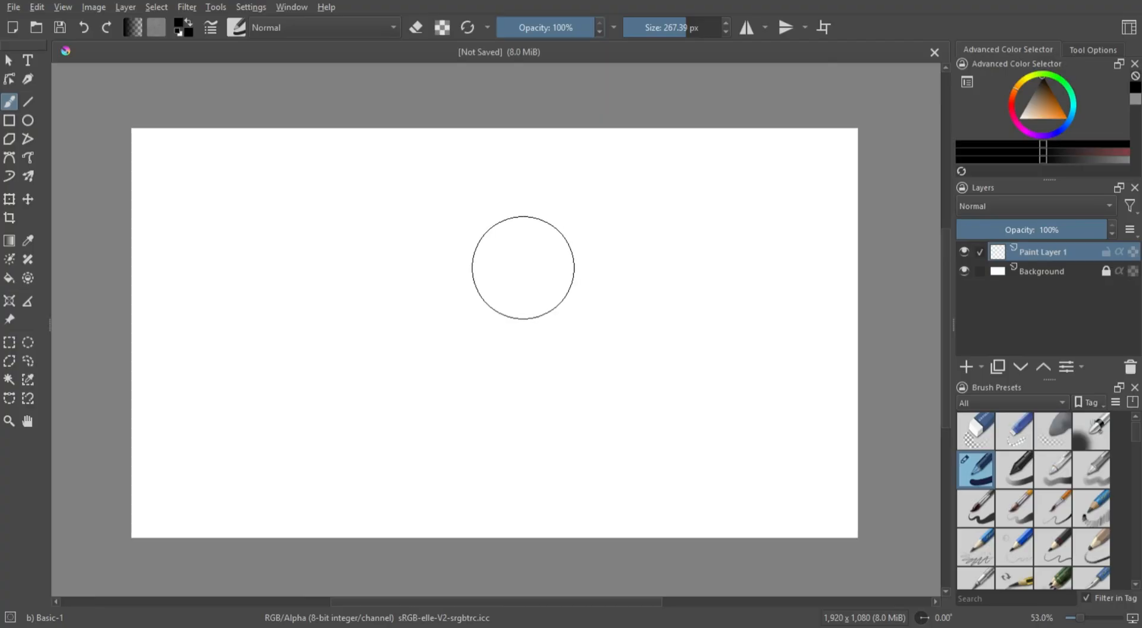
mouse_move(523, 267)
mouse_down()
mouse_move(528, 277)
mouse_move(538, 264)
mouse_up()
click(416, 26)
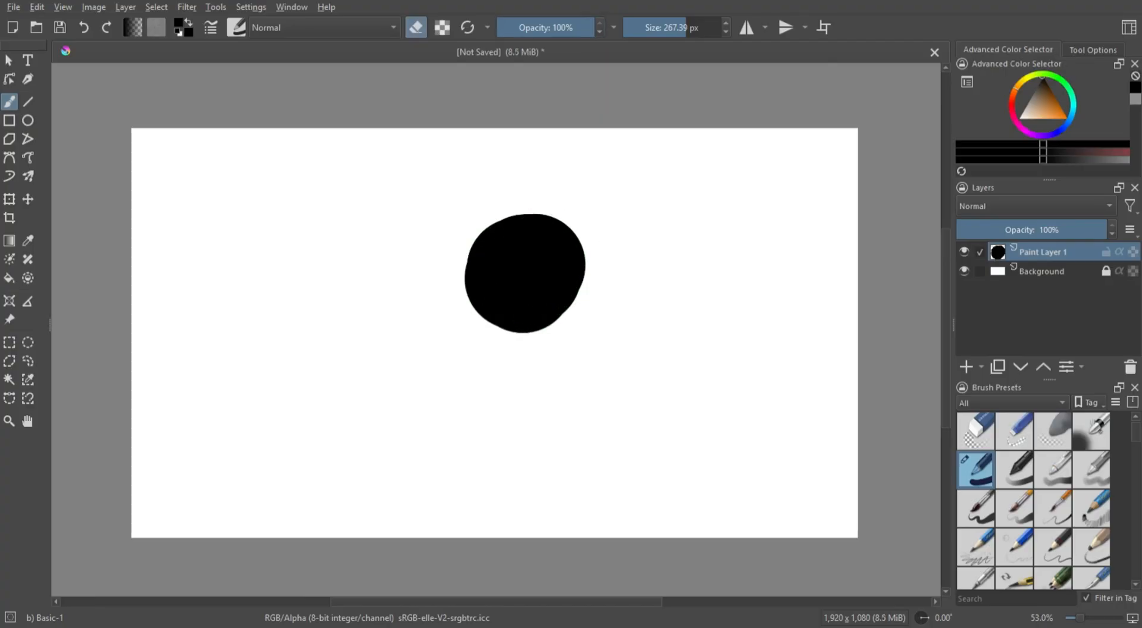
mouse_move(535, 196)
mouse_down()
mouse_move(555, 275)
mouse_move(530, 225)
mouse_move(543, 298)
mouse_up()
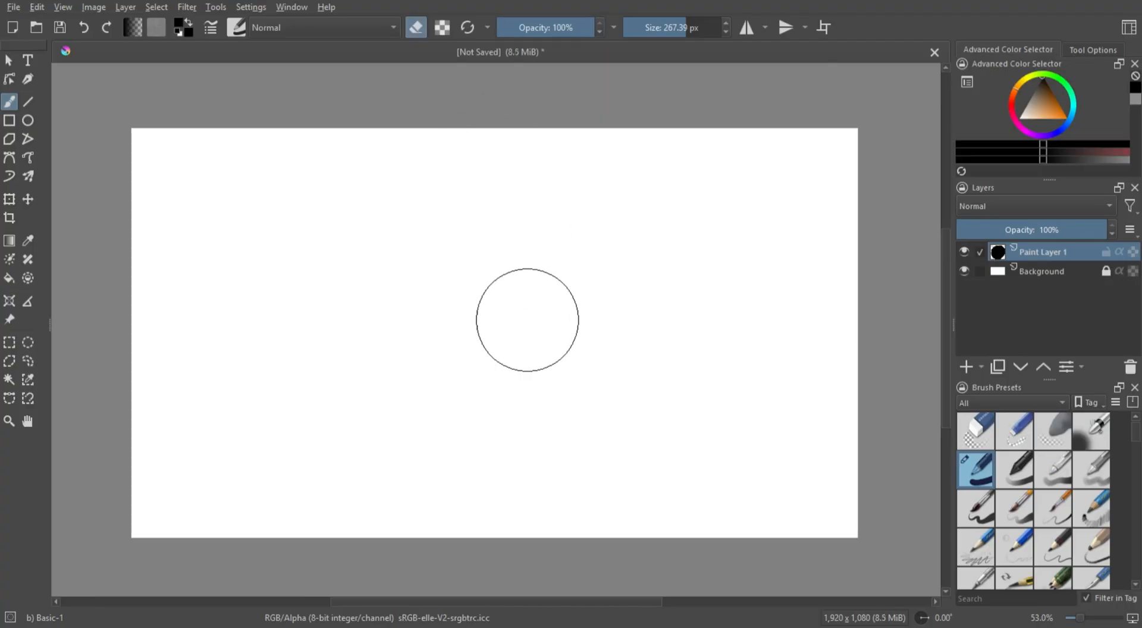
click(416, 28)
mouse_move(436, 309)
mouse_down()
mouse_move(496, 297)
mouse_move(548, 263)
mouse_move(380, 398)
mouse_up()
key(e)
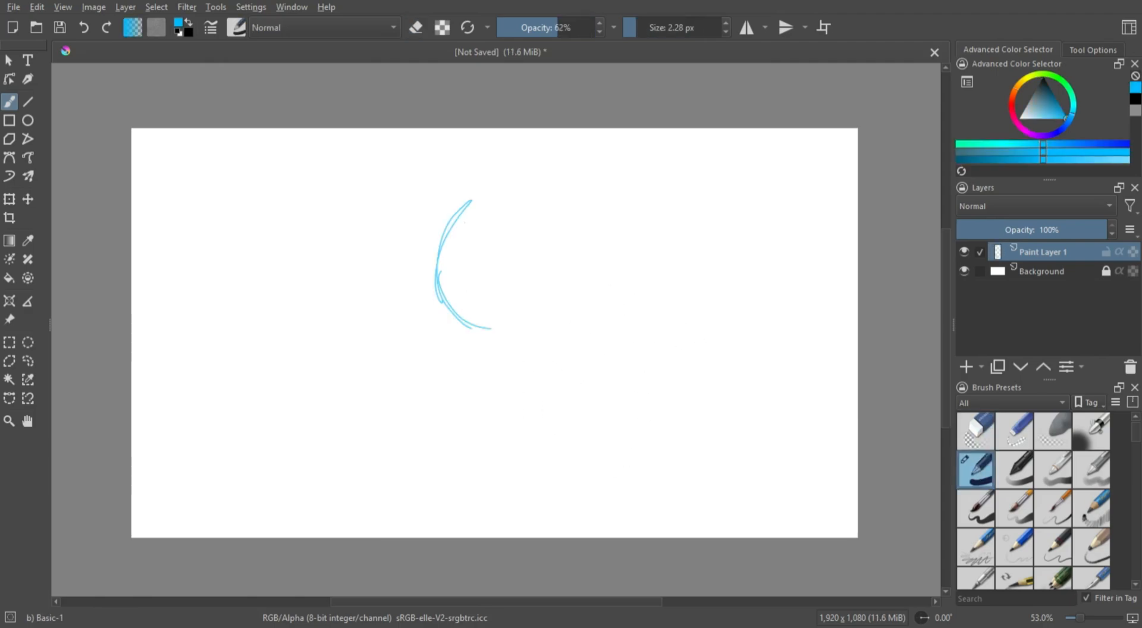
- Sketch a head in thin light-blue lines, with a round cranium, a tapered jaw and neck lines
mouse_move(472, 200)
mouse_down()
mouse_move(542, 184)
mouse_move(579, 221)
mouse_move(484, 327)
mouse_move(585, 240)
mouse_up()
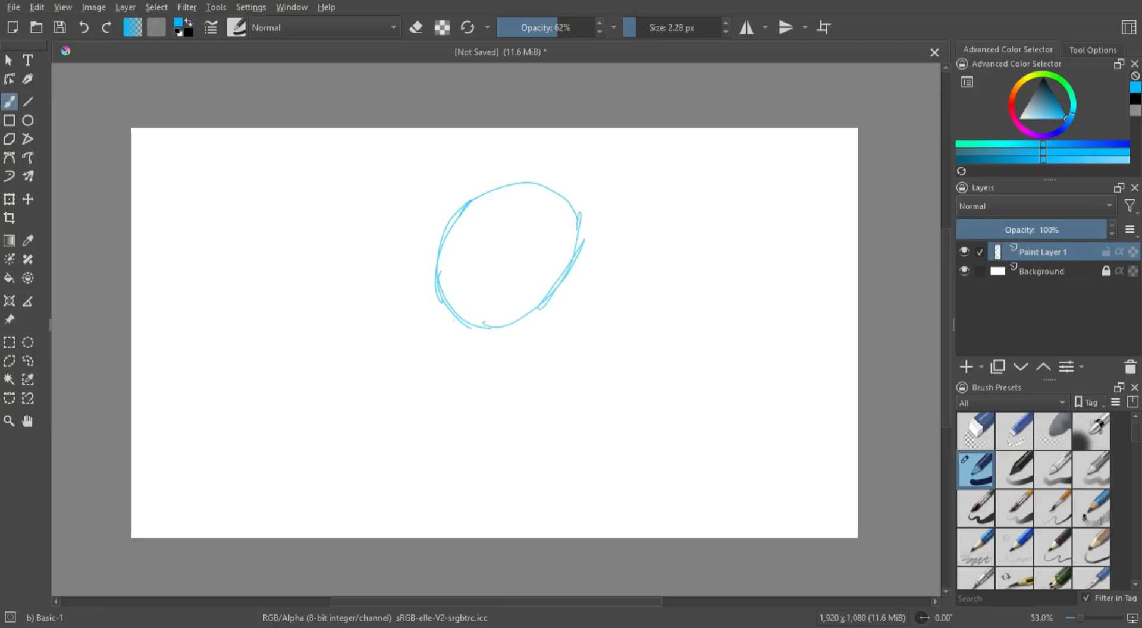
mouse_move(441, 284)
mouse_down()
mouse_move(508, 397)
mouse_move(500, 390)
mouse_move(511, 396)
mouse_move(552, 364)
mouse_up()
drag(559, 273, 550, 372)
drag(562, 285, 552, 367)
drag(582, 251, 614, 366)
drag(578, 271, 605, 356)
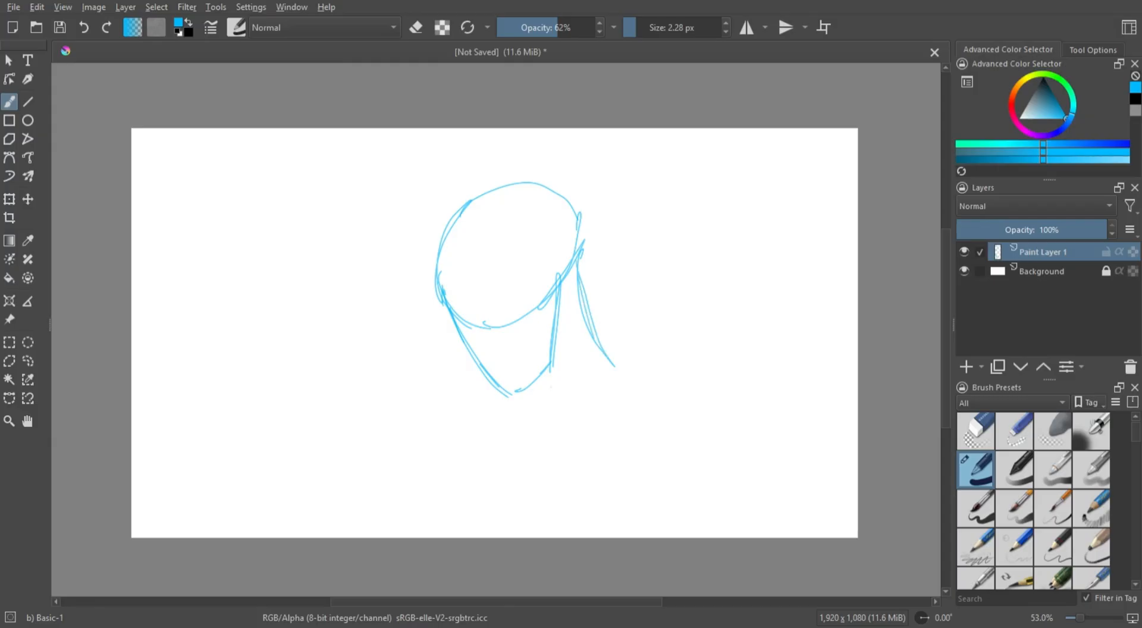
drag(541, 380, 547, 422)
- Add a curved vertical centre line and a curved eye line across the sketched face
mouse_move(513, 184)
mouse_down()
mouse_move(493, 237)
mouse_move(524, 382)
mouse_up()
drag(500, 299, 526, 385)
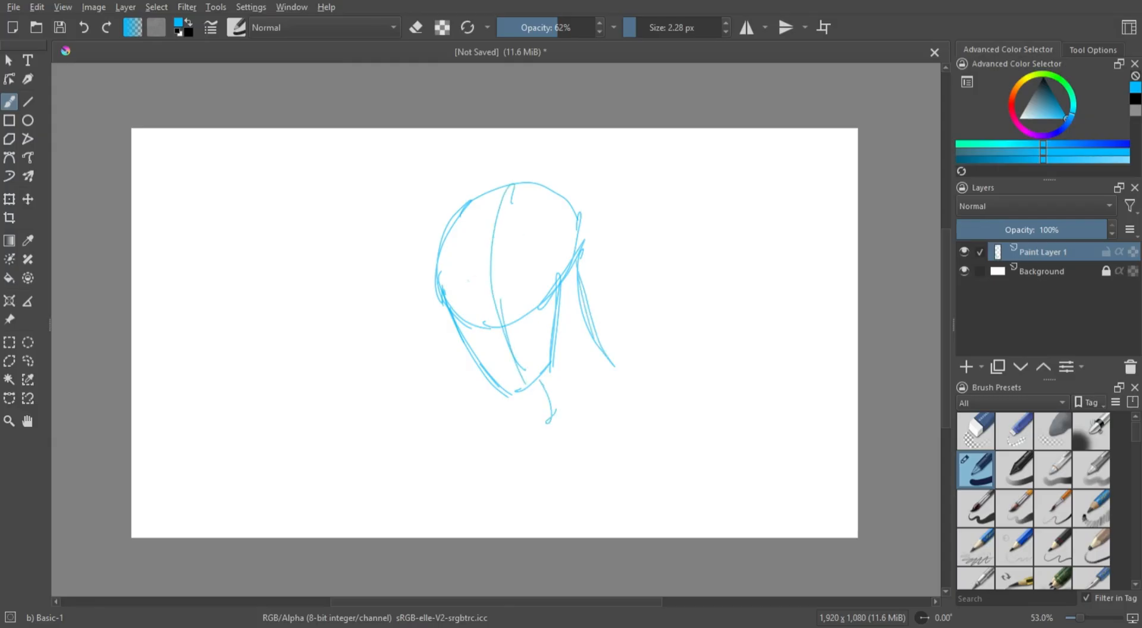
drag(446, 295, 586, 224)
- Switch to the Eraser Circle preset and erase the back of the sketched head
key(slash)
mouse_move(565, 212)
mouse_down()
mouse_move(577, 234)
mouse_move(578, 182)
mouse_move(550, 283)
mouse_move(555, 181)
mouse_up()
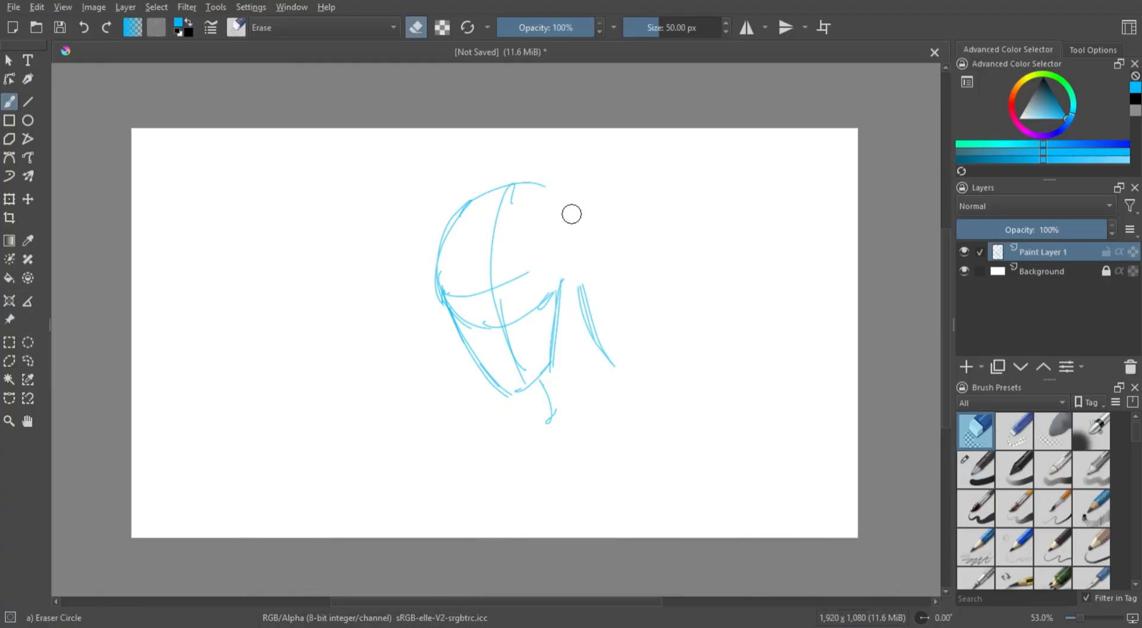
- Redraw the back of the sketched head with the Basic-1 brush, alternating with the Eraser Circle to remove stray strokes
key(slash)
drag(529, 271, 575, 225)
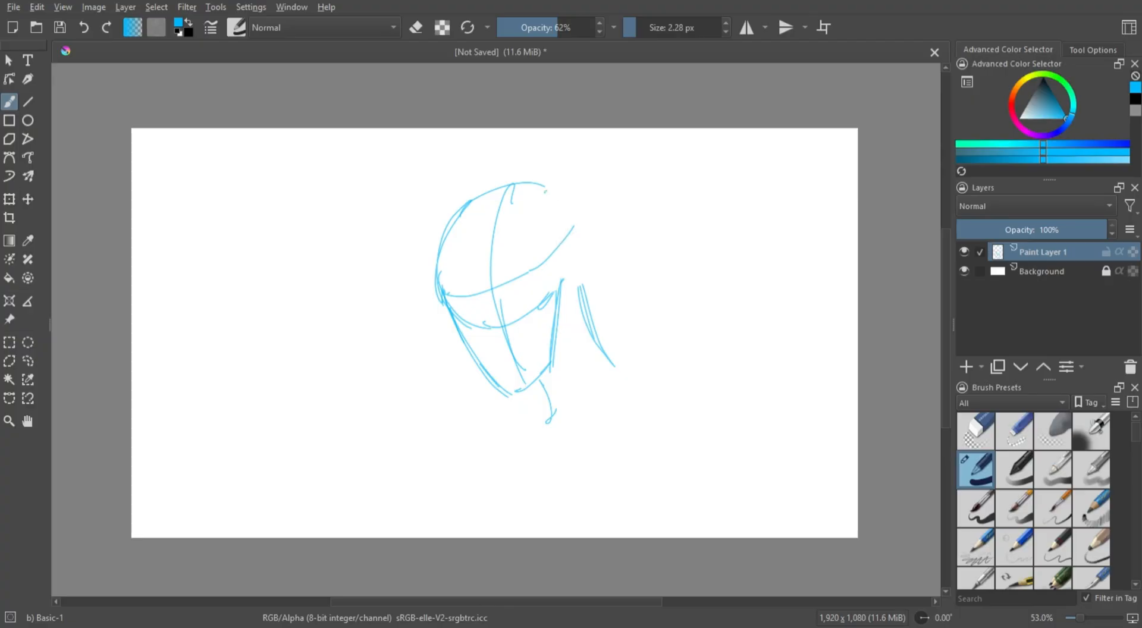
drag(546, 189, 589, 268)
drag(581, 221, 570, 297)
mouse_move(554, 209)
mouse_down()
mouse_move(567, 202)
mouse_move(552, 245)
mouse_move(574, 275)
mouse_move(586, 271)
mouse_up()
key(slash)
mouse_move(581, 221)
mouse_down()
mouse_move(592, 211)
mouse_move(541, 226)
mouse_move(538, 250)
mouse_up()
key(slash)
mouse_move(533, 184)
mouse_down()
mouse_move(584, 229)
mouse_move(589, 284)
mouse_up()
mouse_move(581, 231)
mouse_down()
mouse_move(586, 314)
mouse_move(555, 299)
mouse_up()
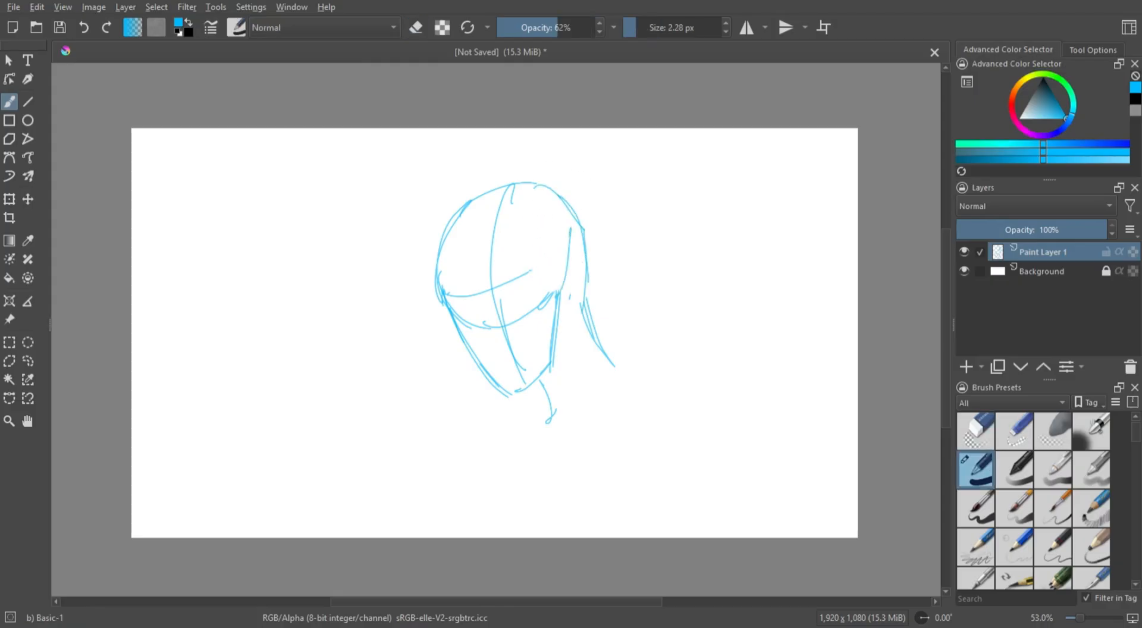
- Clean up the back of the head and sketch an oval ear there with crossing guide lines
key(slash)
mouse_move(573, 214)
mouse_down()
mouse_move(561, 288)
mouse_move(586, 241)
mouse_move(591, 269)
mouse_up()
key(slash)
mouse_move(568, 196)
mouse_down()
mouse_move(584, 280)
mouse_move(560, 320)
mouse_move(572, 284)
mouse_move(553, 268)
mouse_up()
drag(556, 265, 577, 282)
drag(582, 220, 586, 276)
drag(585, 250, 573, 295)
drag(568, 207, 556, 280)
drag(555, 239, 583, 232)
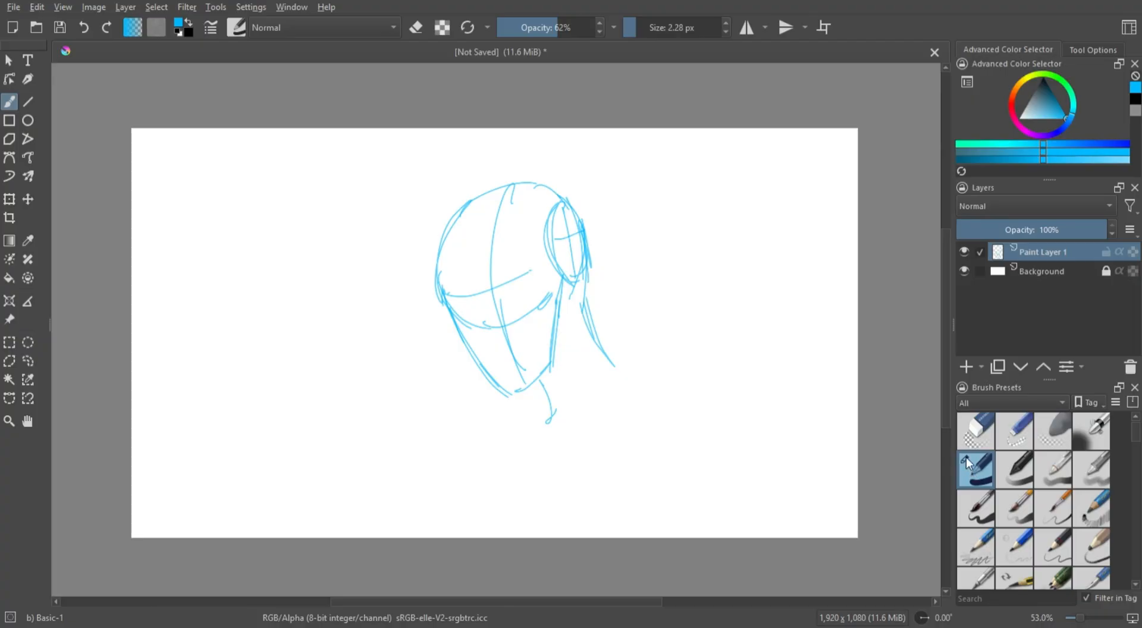
- Erase the ear and the back of the head with the Eraser Circle preset, and redraw them with Basic-1
click(975, 431)
mouse_move(571, 233)
mouse_down()
mouse_move(581, 240)
mouse_move(564, 275)
mouse_move(551, 234)
mouse_up()
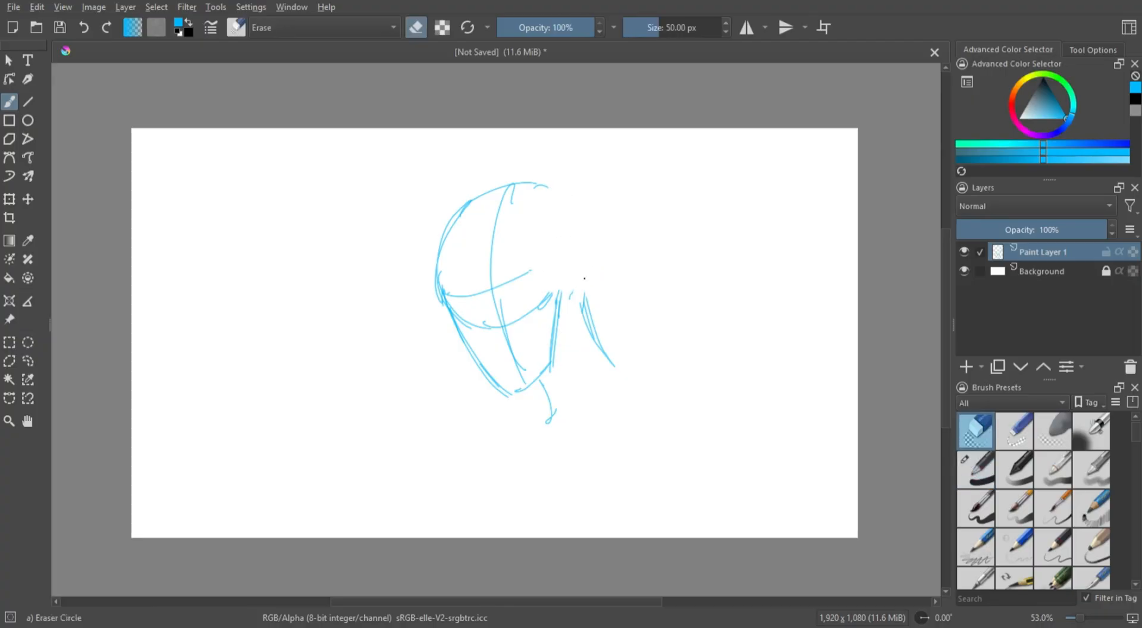
key(slash)
drag(546, 185, 592, 278)
drag(580, 226, 586, 308)
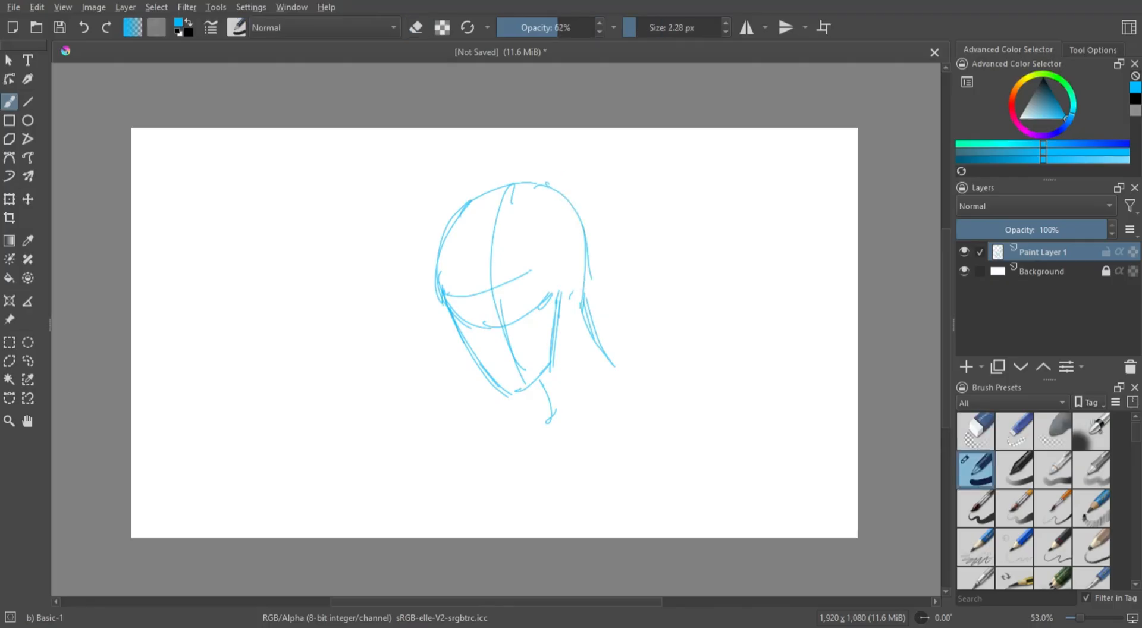
drag(584, 262, 591, 312)
drag(551, 192, 584, 271)
drag(551, 238, 583, 223)
drag(562, 211, 576, 265)
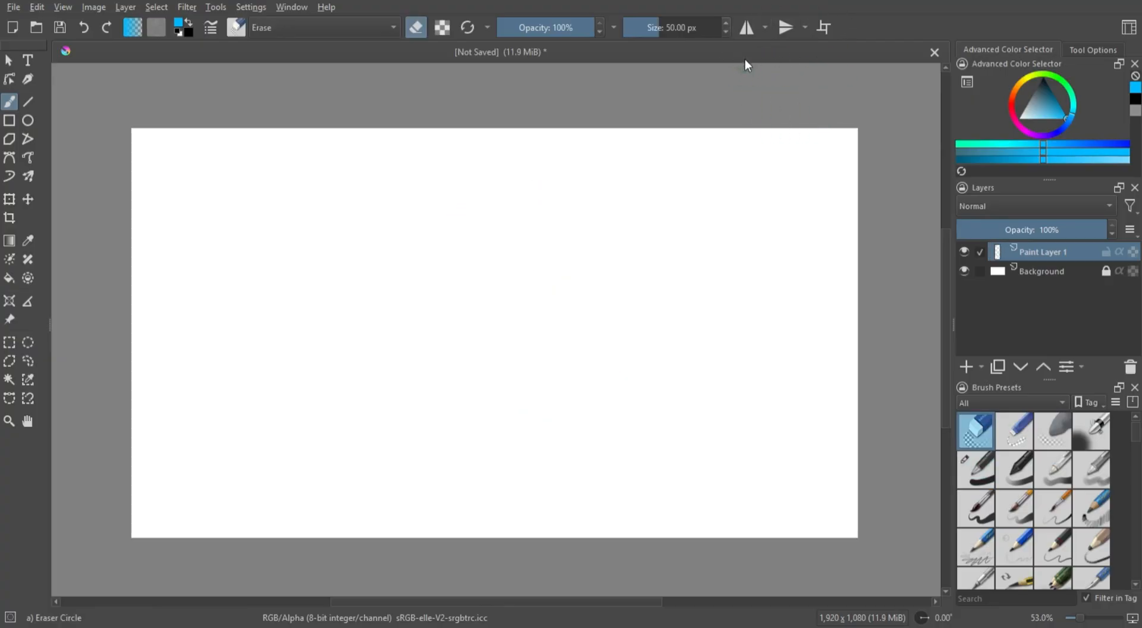
- Draw a wavy outline mirrored about the vertical axis using the horizontal mirror tool, and clear the layer
click(748, 27)
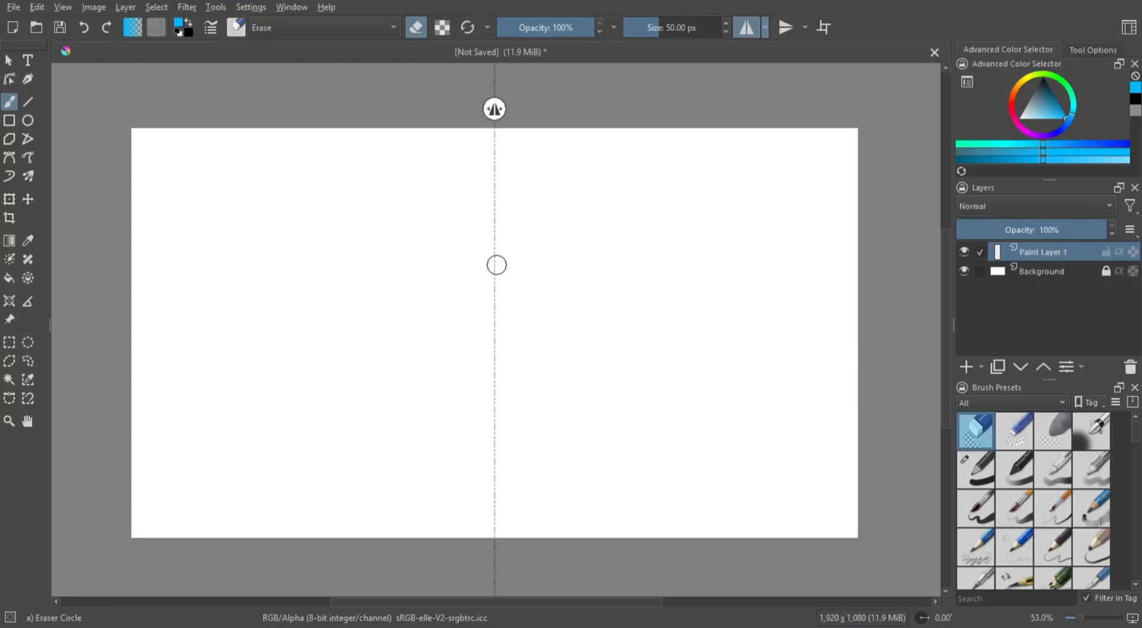
key(slash)
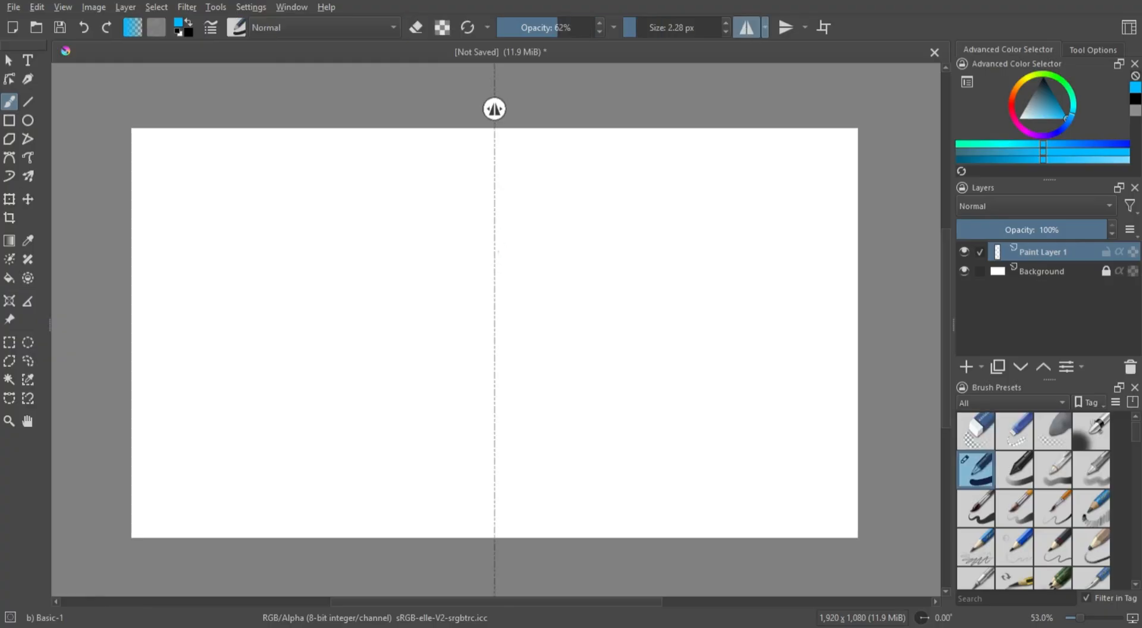
mouse_move(500, 252)
mouse_down()
mouse_move(629, 234)
mouse_move(619, 274)
mouse_move(572, 325)
mouse_move(531, 342)
mouse_move(501, 333)
mouse_up()
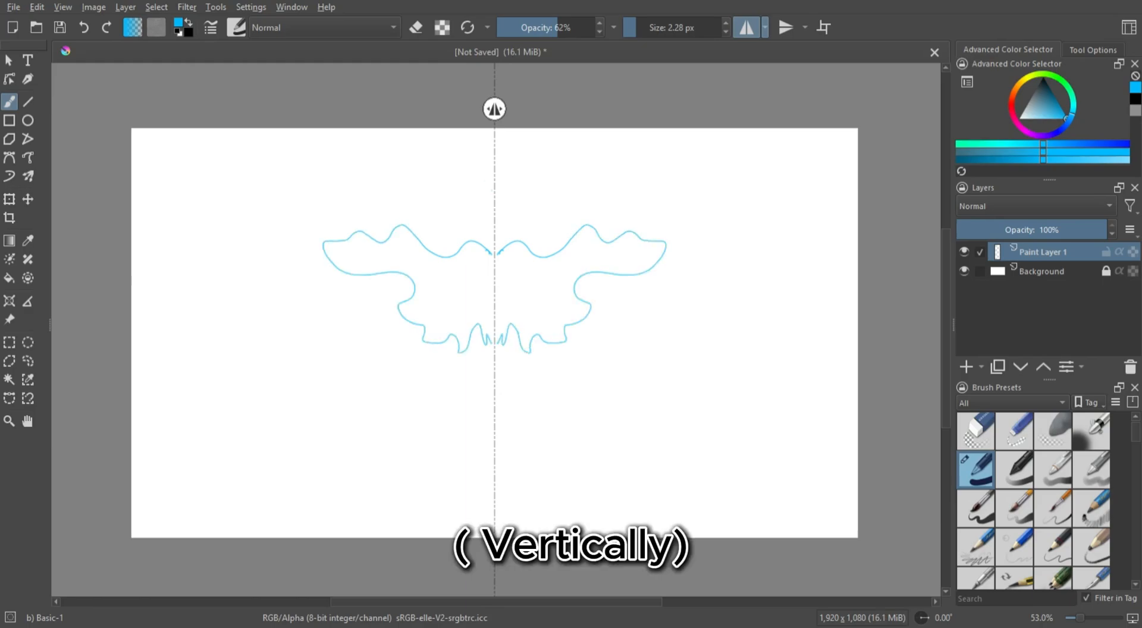
key(Delete)
click(746, 27)
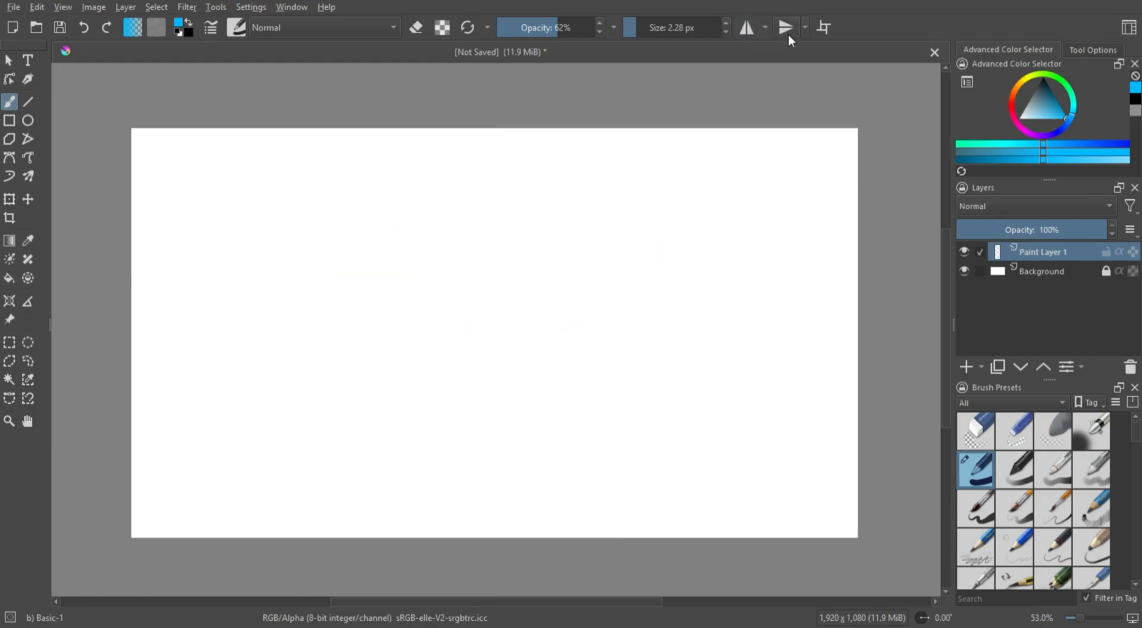
- Draw a wavy, looping line mirrored about the horizontal axis using the vertical mirror tool, and clear the layer
click(786, 29)
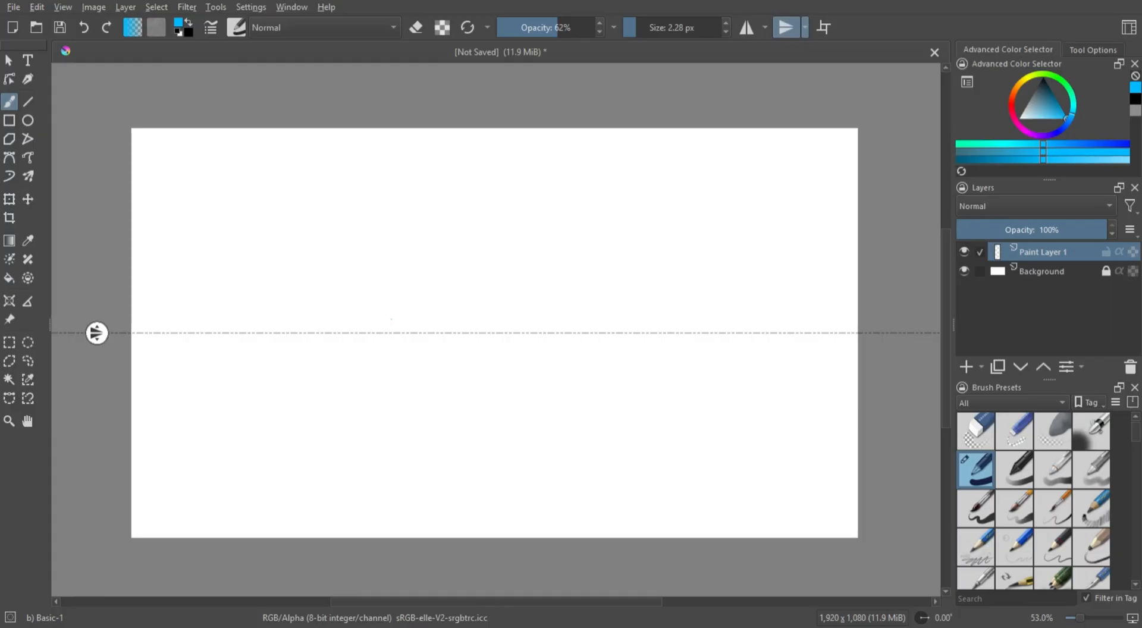
drag(388, 322, 725, 277)
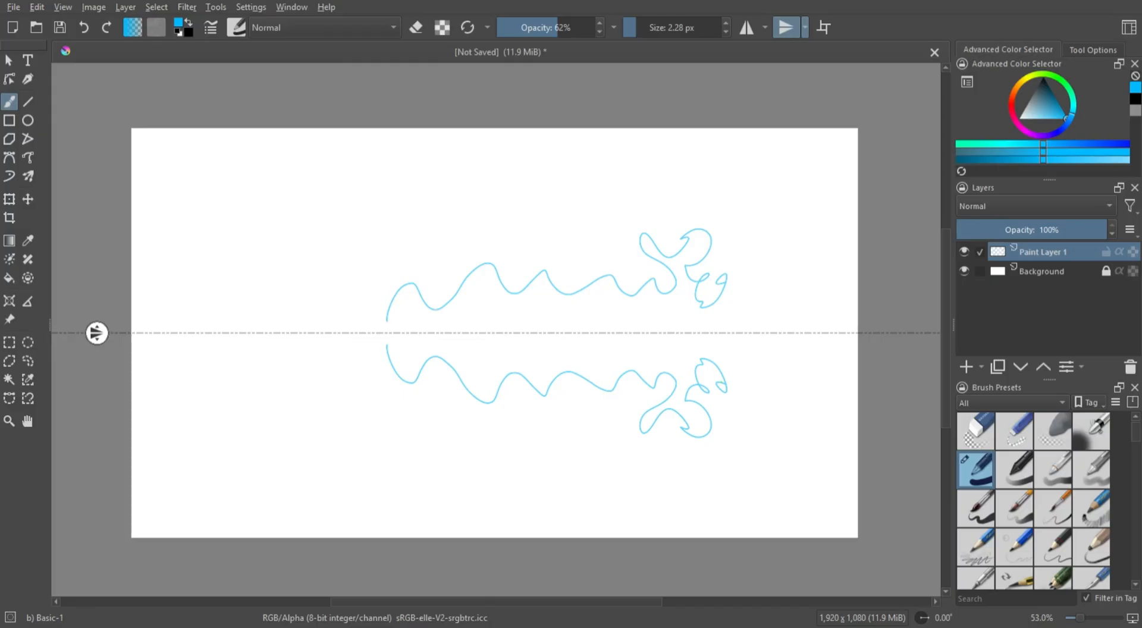
key(Delete)
click(786, 27)
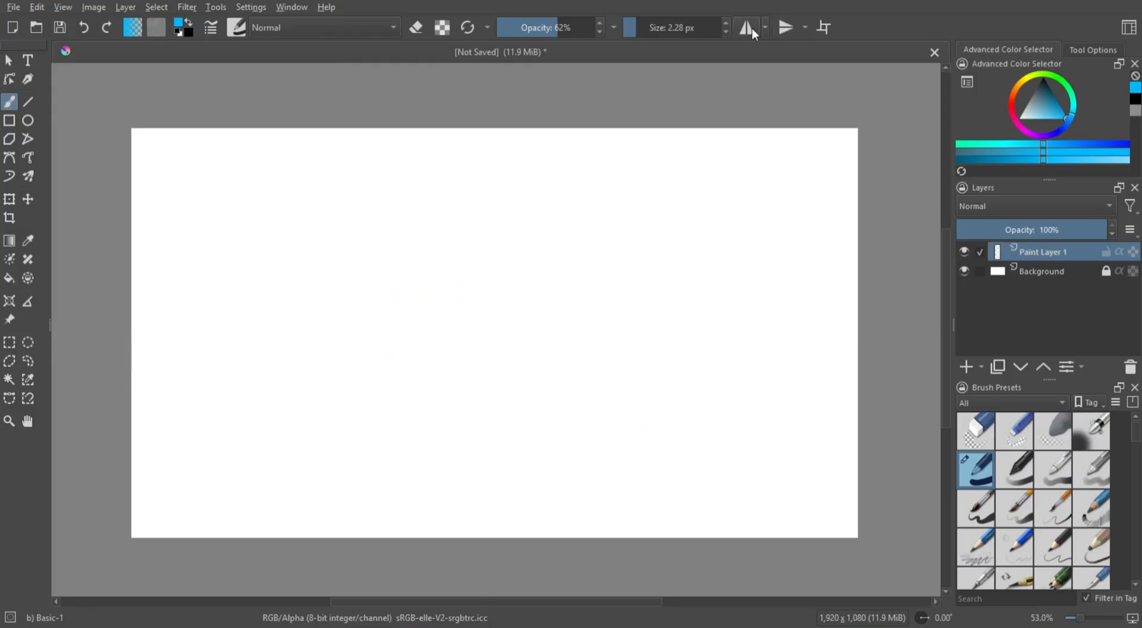
- Turn on both the horizontal and vertical mirror tools and draw a freehand line repeated in all four quadrants
click(750, 27)
click(790, 25)
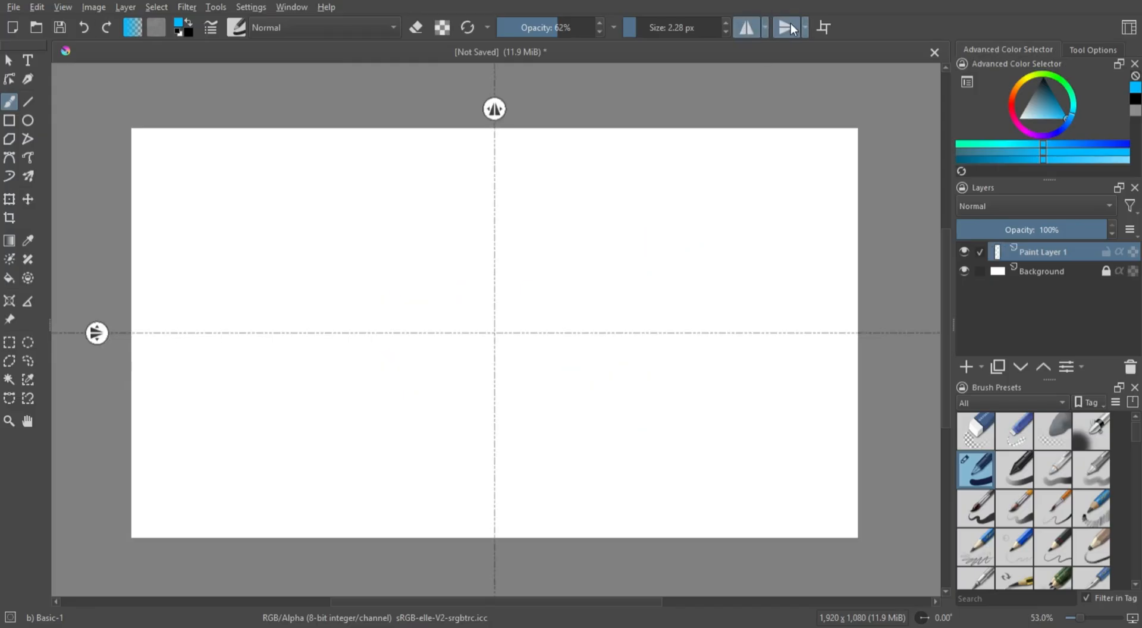
mouse_move(510, 236)
mouse_down()
mouse_move(543, 268)
mouse_move(551, 254)
mouse_move(563, 277)
mouse_move(551, 288)
mouse_move(571, 298)
mouse_move(534, 324)
mouse_up()
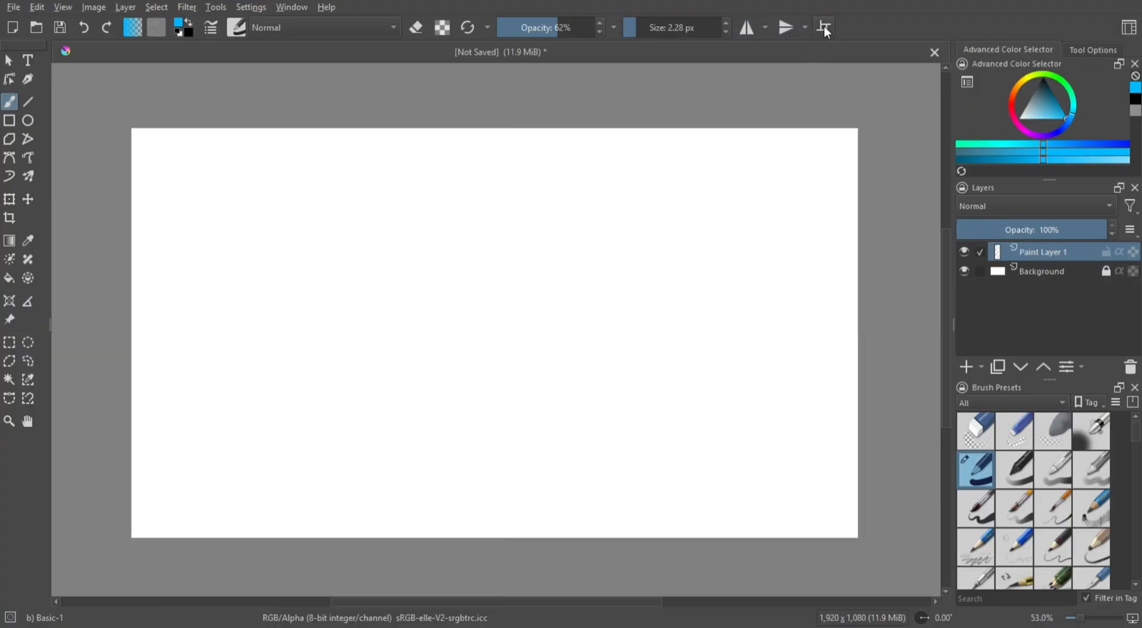
- Draw a smiley, a star and other small doodles as a repeating pattern in wrap-around mode, and switch the mode off
click(823, 27)
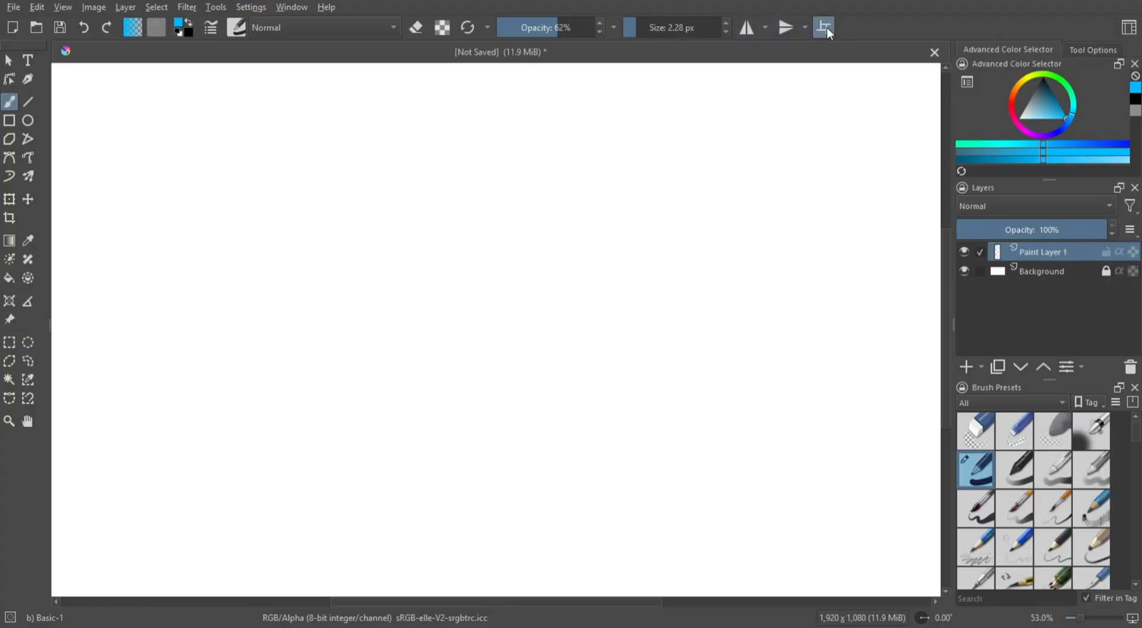
right_click(654, 404)
drag(601, 568, 594, 568)
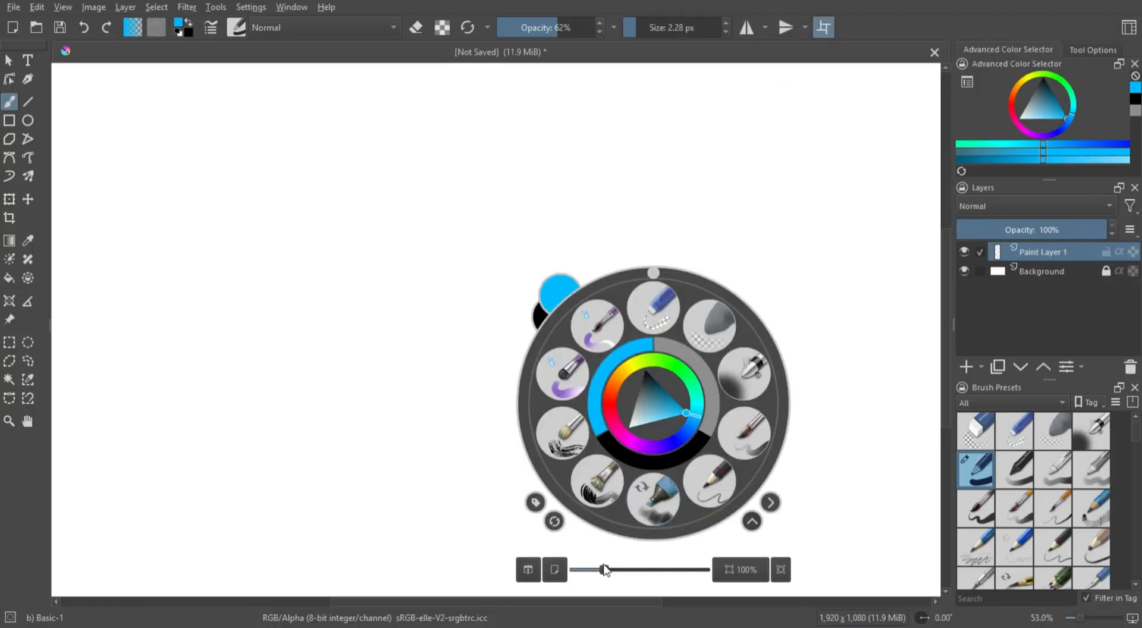
click(479, 306)
mouse_move(485, 306)
mouse_down()
mouse_move(520, 317)
mouse_move(534, 301)
mouse_move(545, 323)
mouse_up()
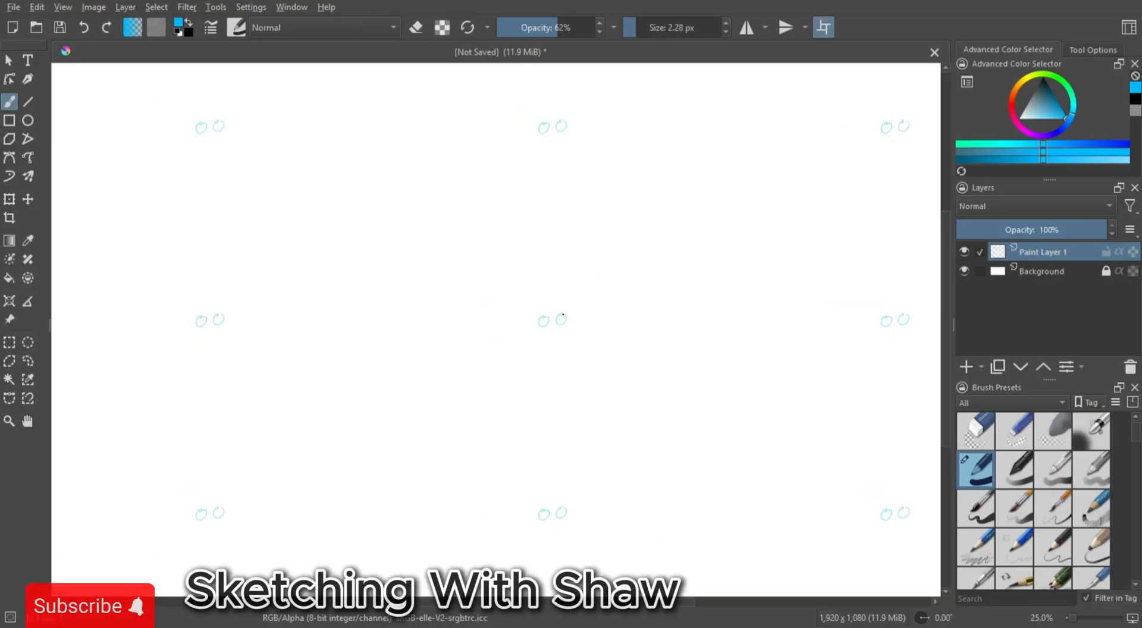
drag(540, 335, 569, 329)
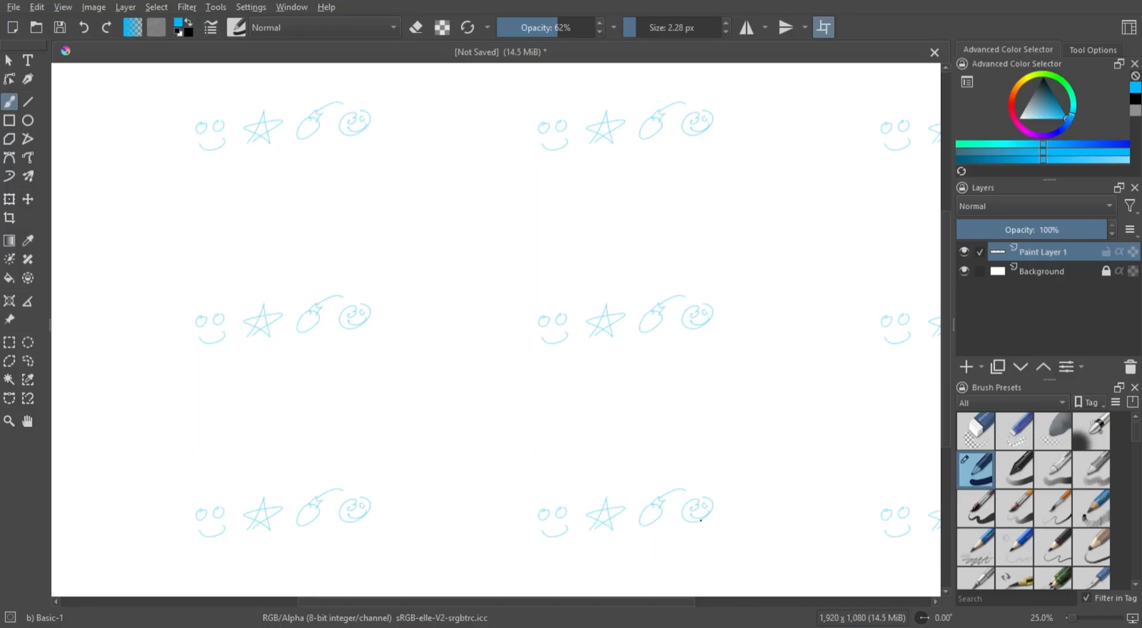
click(823, 27)
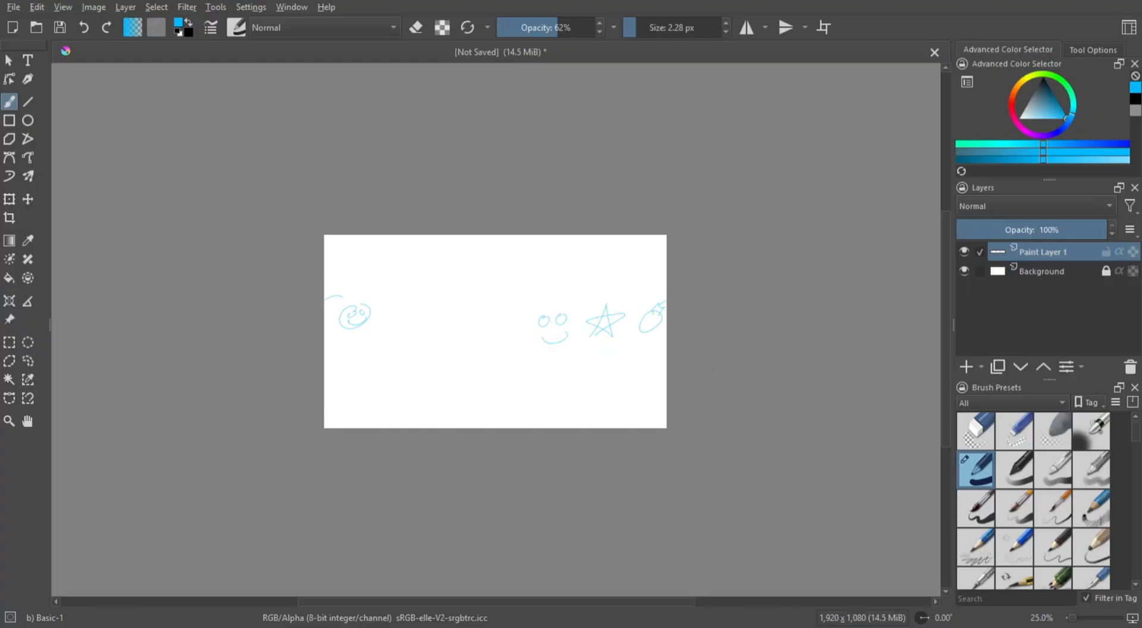
- Sketch a head in light-blue Basic-1 lines with a round cranium, tapered jaw and neck
right_click(543, 398)
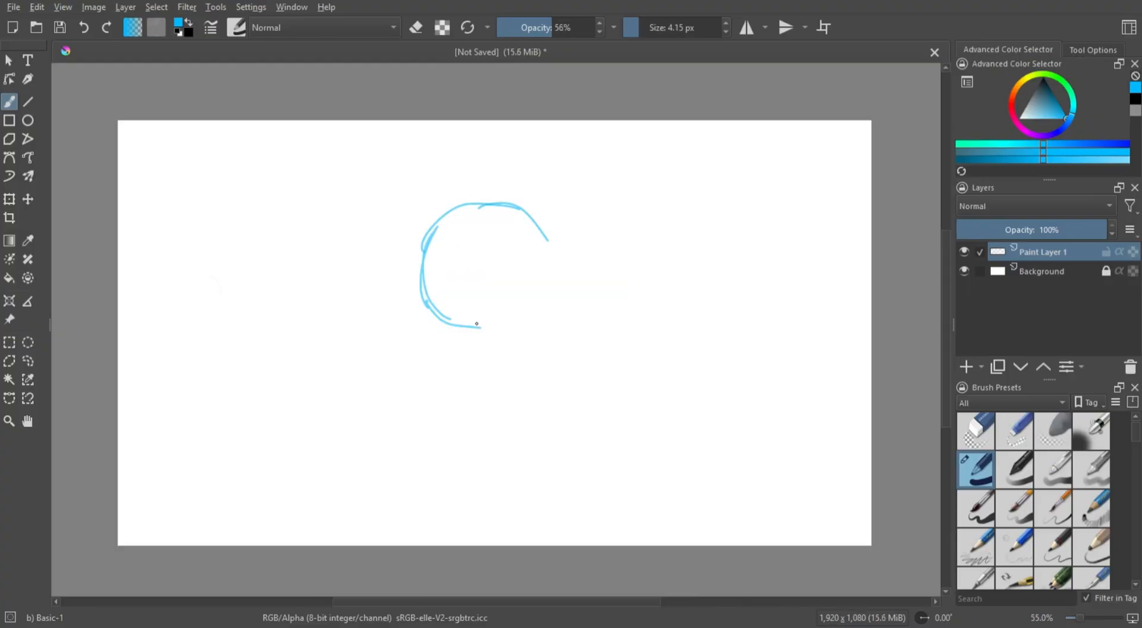
mouse_move(479, 327)
mouse_down()
mouse_move(539, 277)
mouse_move(512, 313)
mouse_move(547, 233)
mouse_up()
mouse_move(422, 290)
mouse_down()
mouse_move(467, 386)
mouse_move(507, 372)
mouse_up()
drag(514, 303, 507, 376)
drag(544, 256, 559, 368)
drag(544, 223, 557, 360)
mouse_move(492, 376)
mouse_down()
mouse_move(488, 418)
mouse_move(562, 364)
mouse_move(507, 413)
mouse_up()
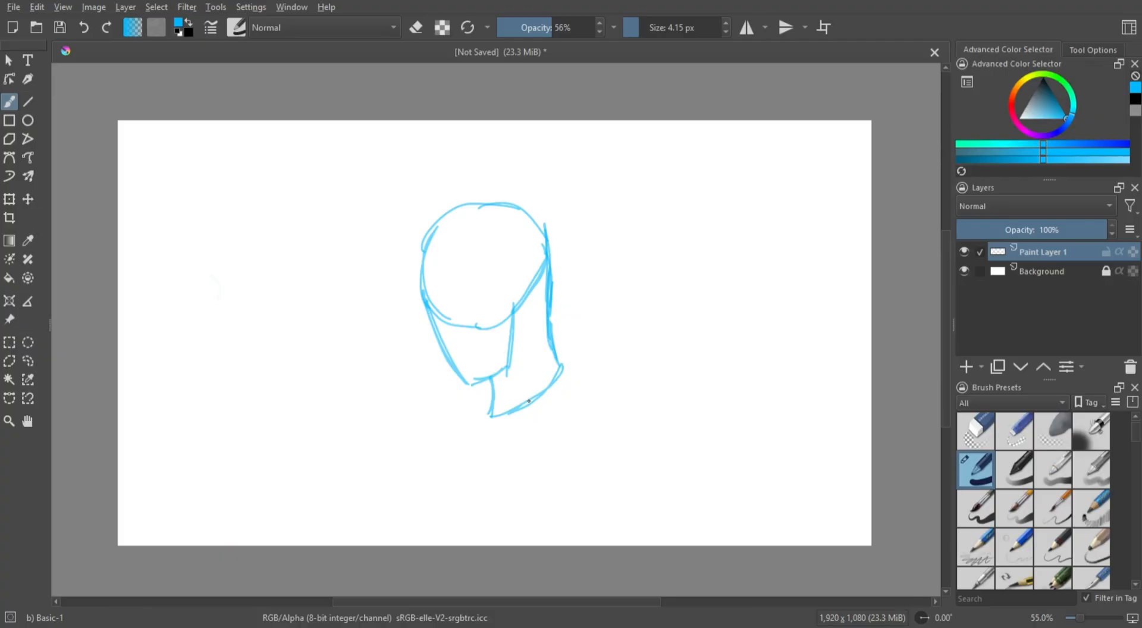
- Add a curved vertical centre line, a curved eye line and a rounded ear outline to the head
mouse_move(475, 207)
mouse_down()
mouse_move(461, 304)
mouse_move(548, 257)
mouse_up()
drag(433, 321, 546, 280)
drag(529, 226, 545, 286)
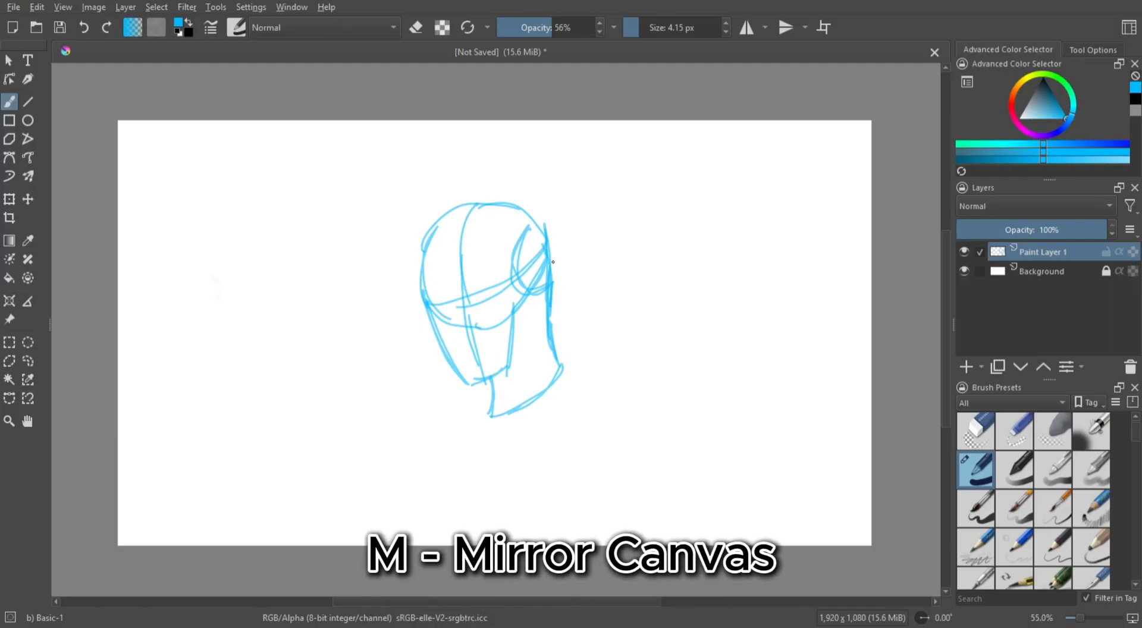
- Mirror the canvas view back and forth to check the head, and sketch the nose while the view is mirrored
key(m)
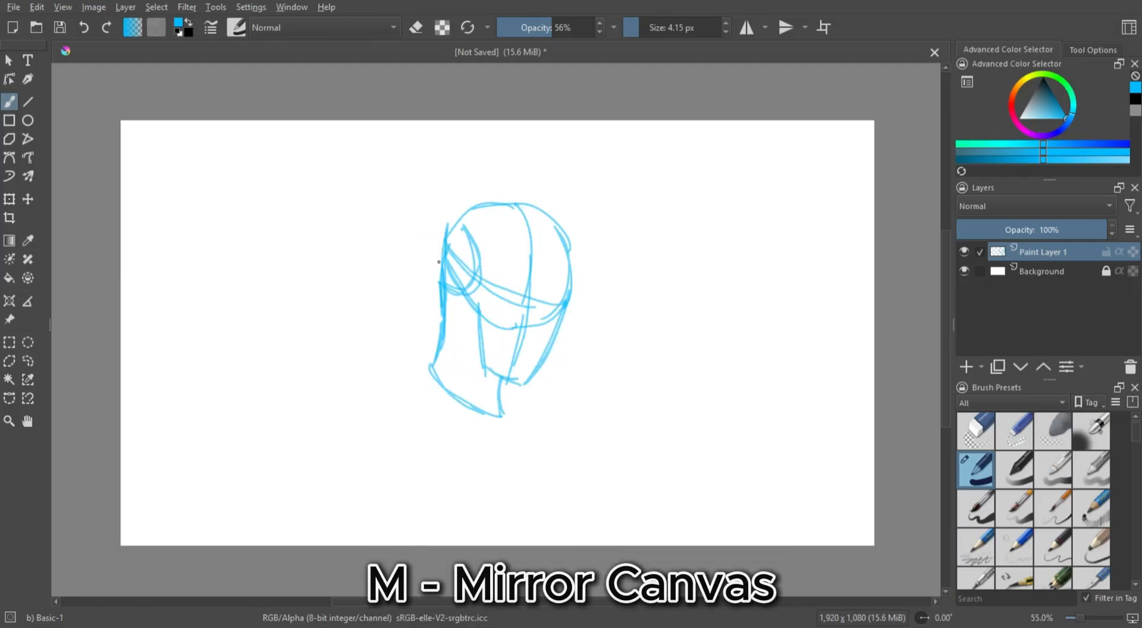
key(m)
key(m)
key(m)
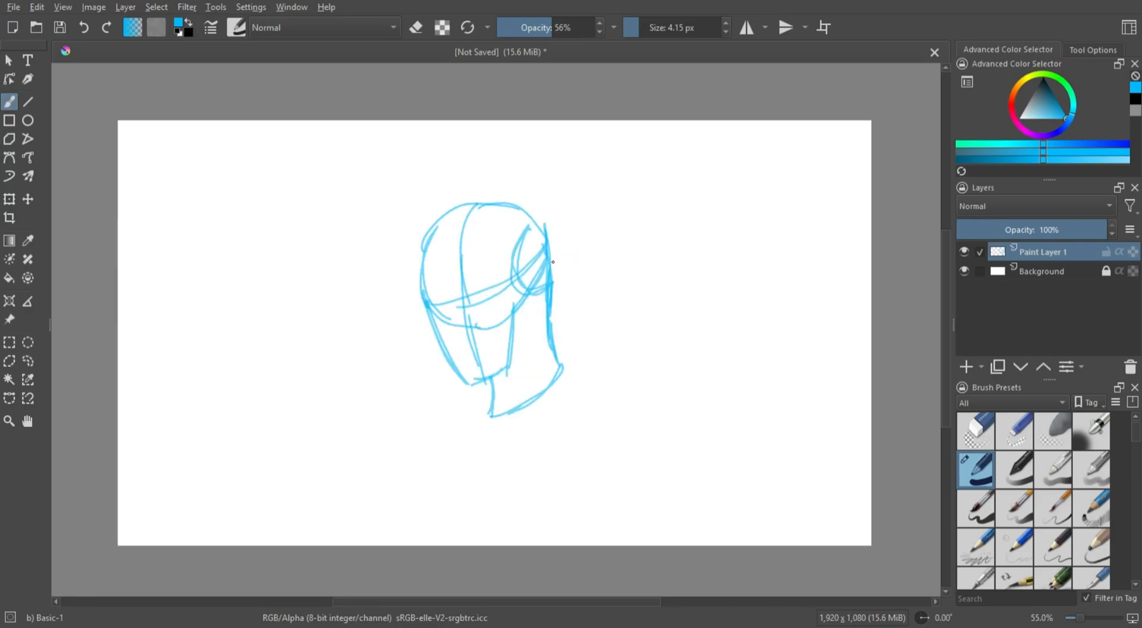
key(m)
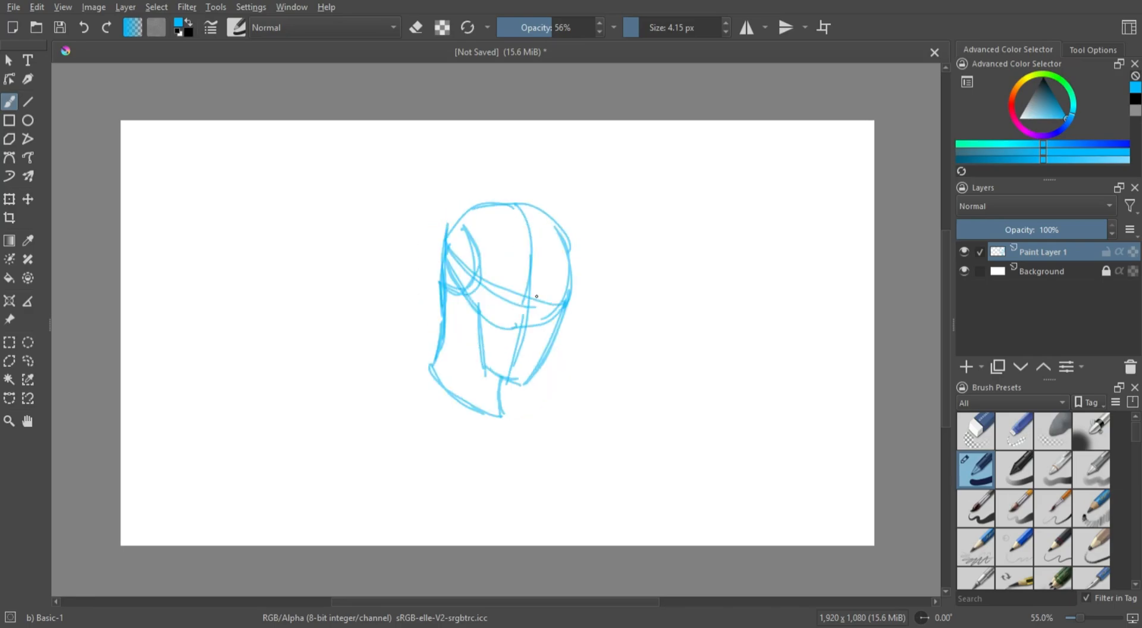
mouse_move(536, 296)
mouse_down()
mouse_move(529, 324)
mouse_move(532, 292)
mouse_up()
key(m)
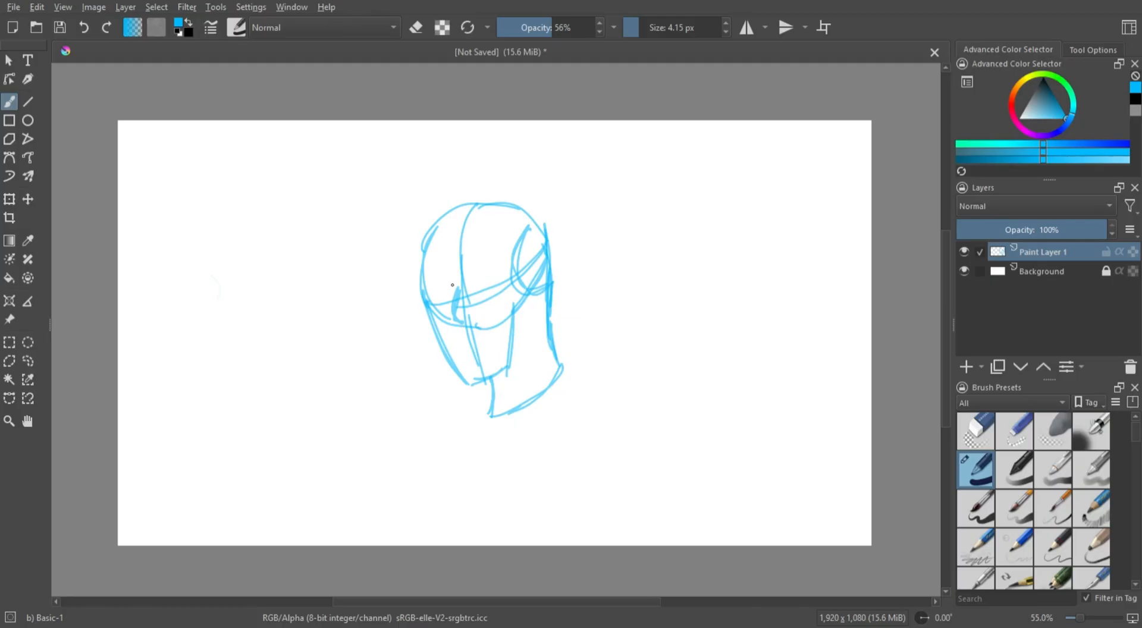
- Sketch both eyes and a short mouth line on the face, and check them in the mirrored canvas view
mouse_move(440, 279)
mouse_down()
mouse_move(433, 289)
mouse_move(501, 262)
mouse_up()
mouse_move(470, 348)
mouse_down()
mouse_move(479, 345)
mouse_move(468, 351)
mouse_up()
key(m)
key(m)
key(m)
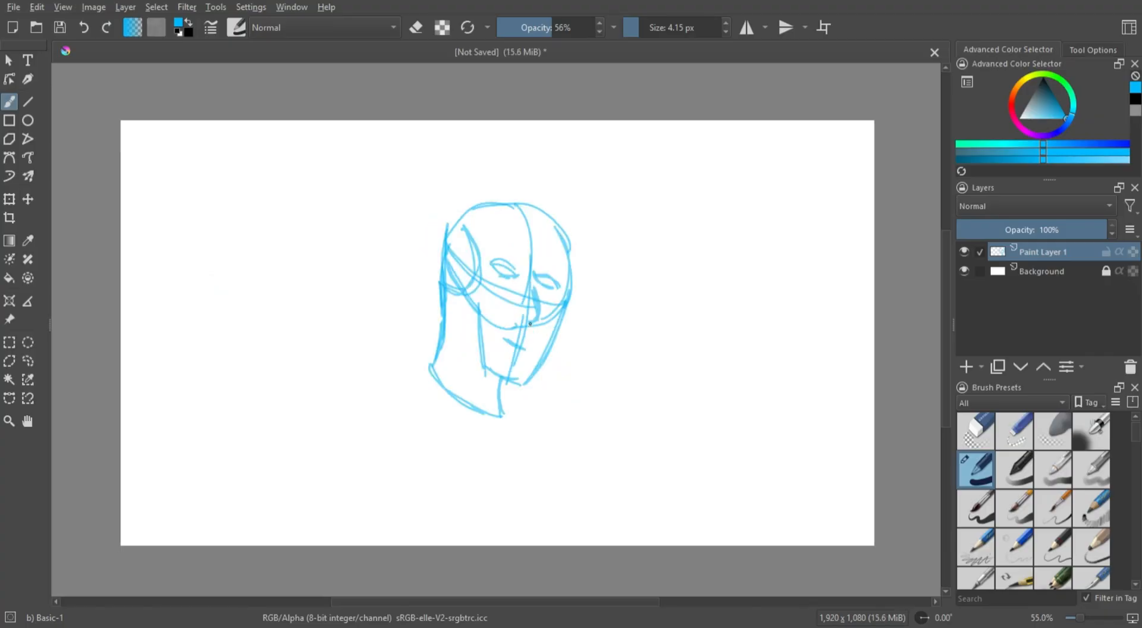
- Return the canvas to its unmirrored view and extend the ear outline past the back of the head
key(m)
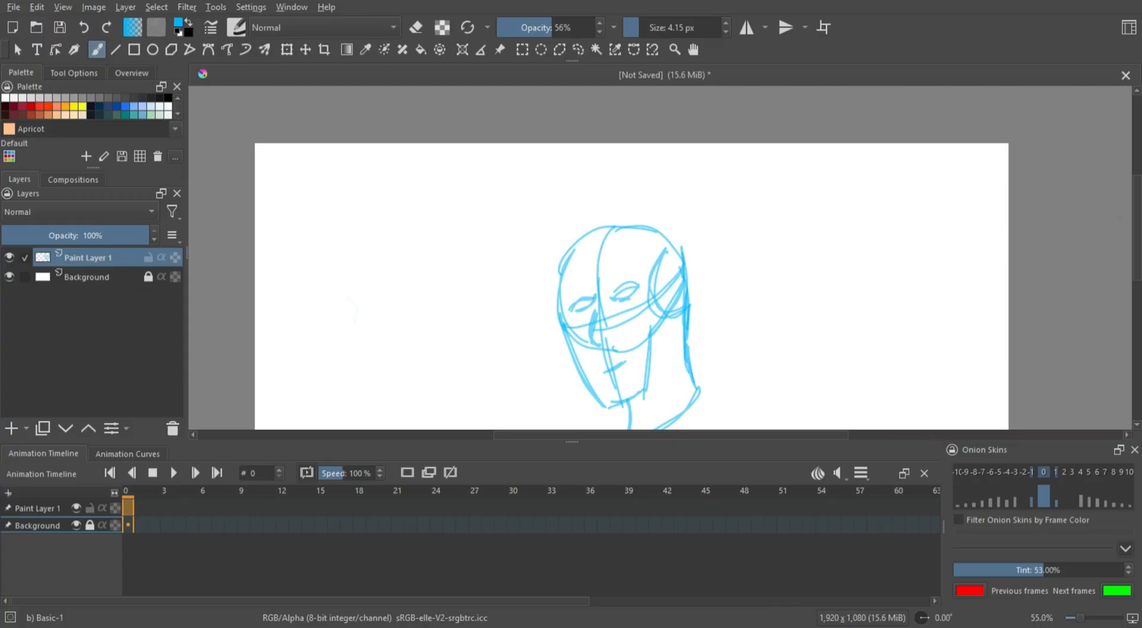
drag(1136, 225, 1137, 258)
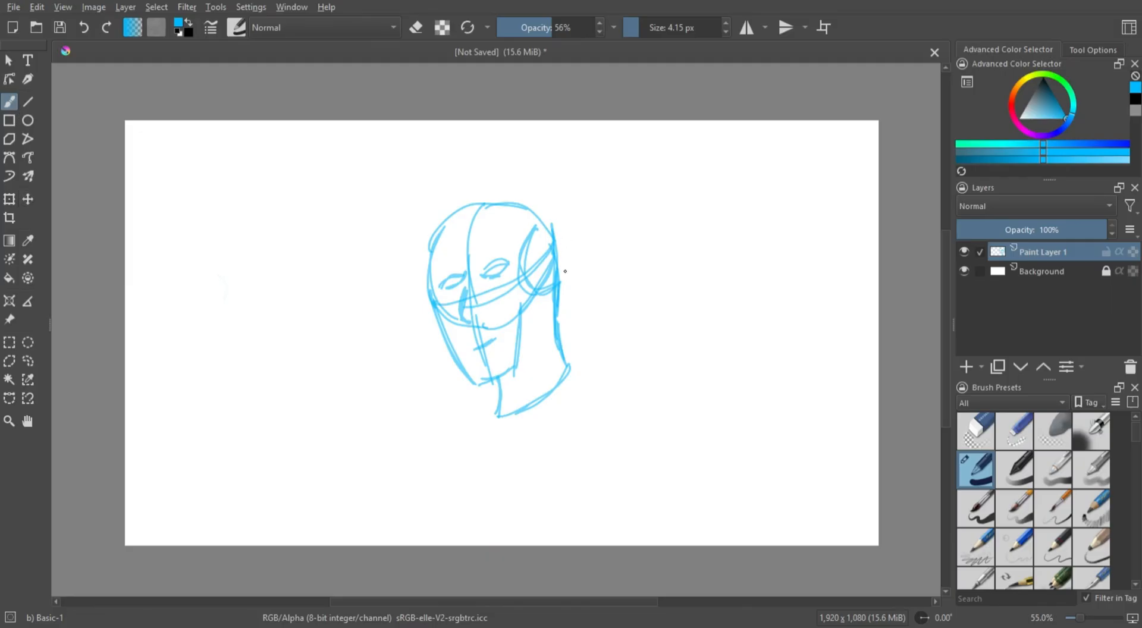
mouse_move(553, 236)
mouse_down()
mouse_move(562, 275)
mouse_move(557, 242)
mouse_up()
- Draw one straight line above the head and one below it with the Line tool, and undo both
click(28, 102)
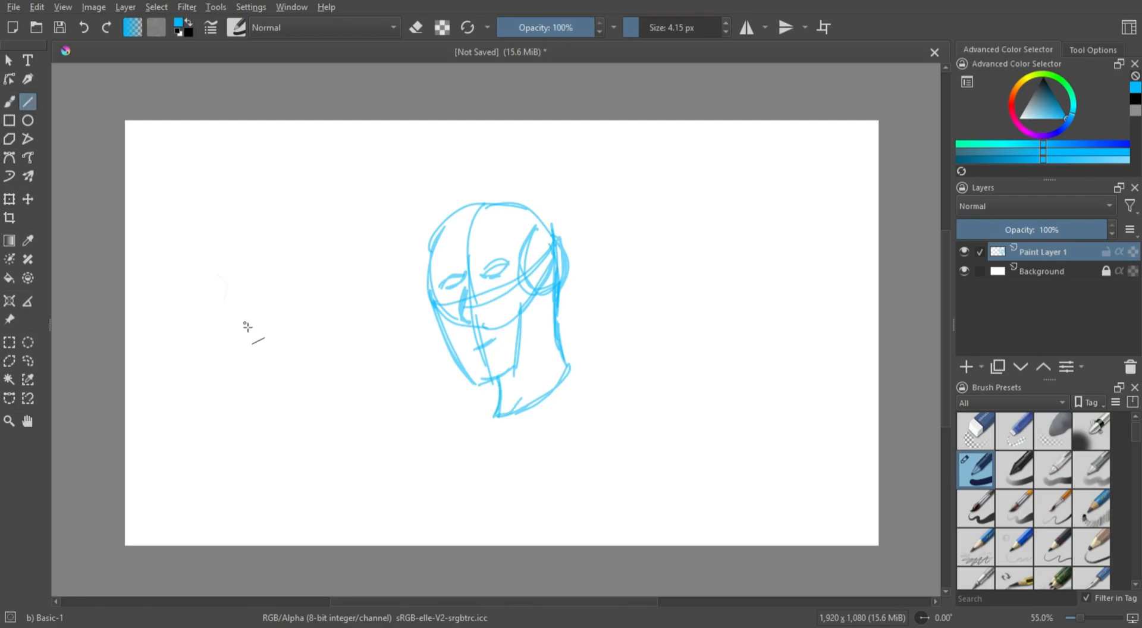
mouse_move(241, 257)
mouse_down()
mouse_move(632, 166)
mouse_move(634, 154)
mouse_up()
drag(326, 408, 742, 486)
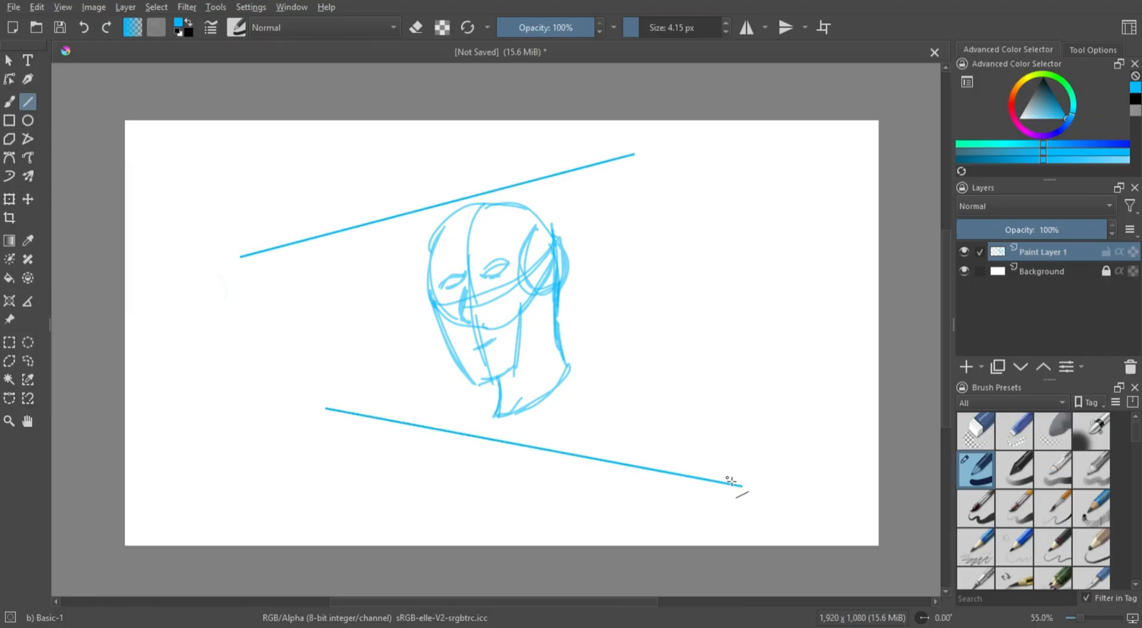
key(ctrl+z)
key(ctrl+z)
- Draw a nearly square rectangle in the empty area facing the head and an ellipse inside it
click(9, 120)
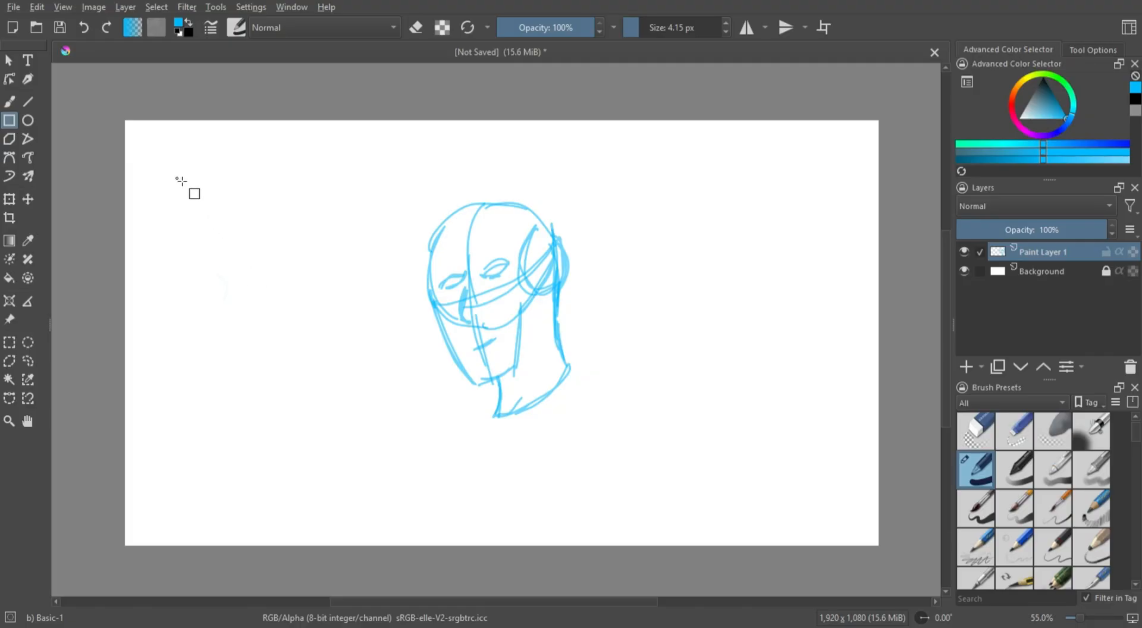
mouse_move(180, 176)
mouse_down()
mouse_move(399, 366)
mouse_move(402, 390)
mouse_up()
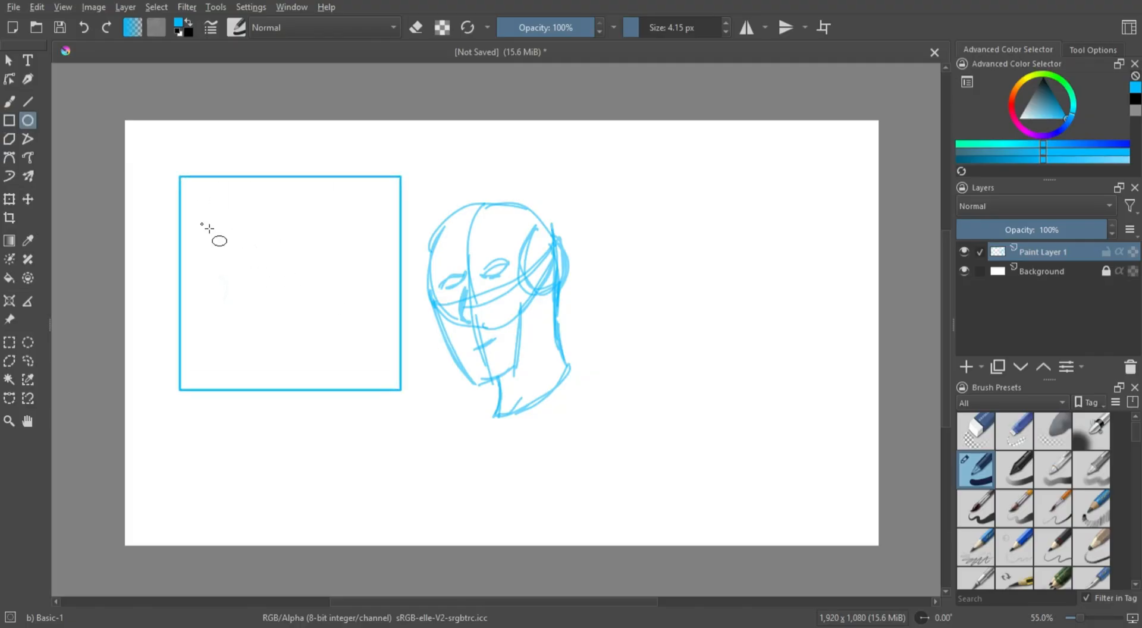
drag(201, 197, 387, 371)
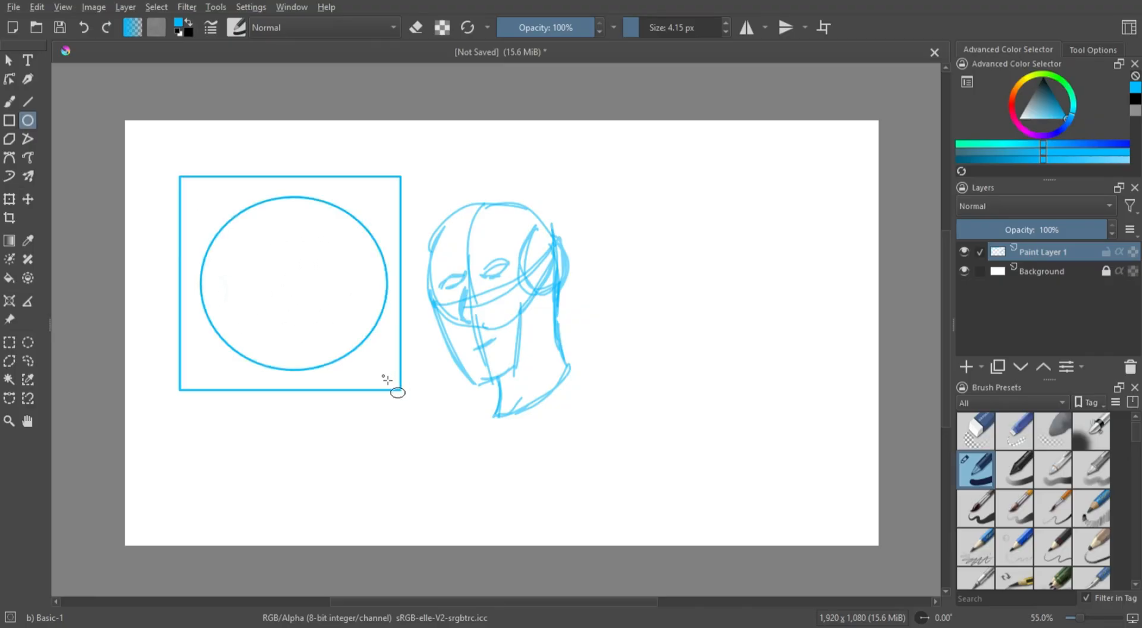
- Draw a closed six-sided polygon inside the ellipse with the Polygon tool
click(19, 140)
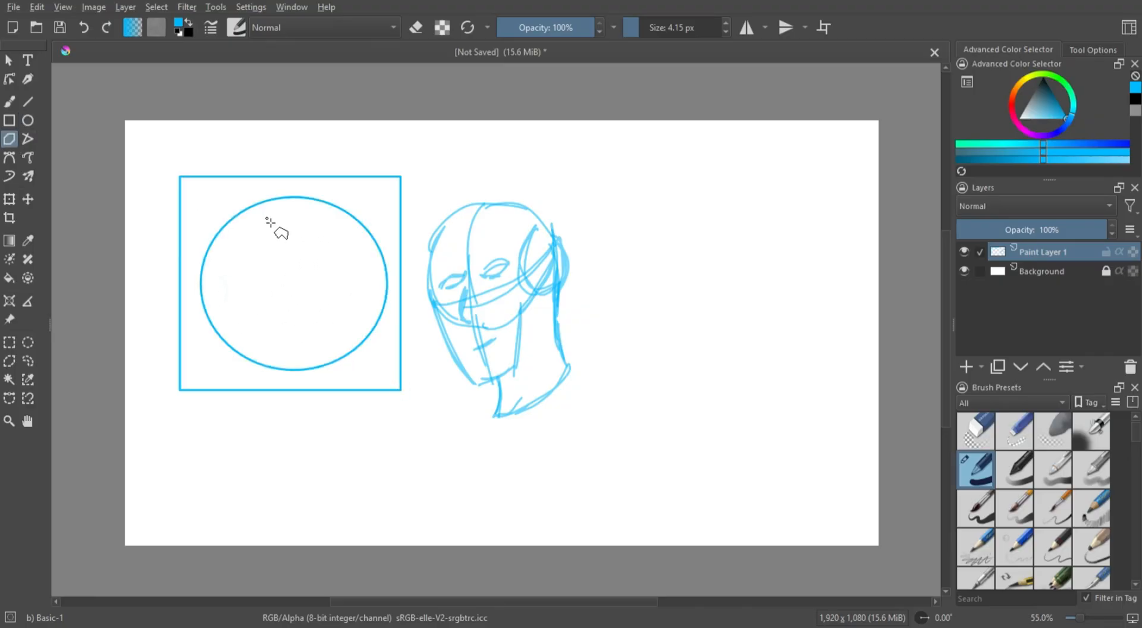
click(271, 226)
click(235, 284)
click(293, 332)
click(345, 286)
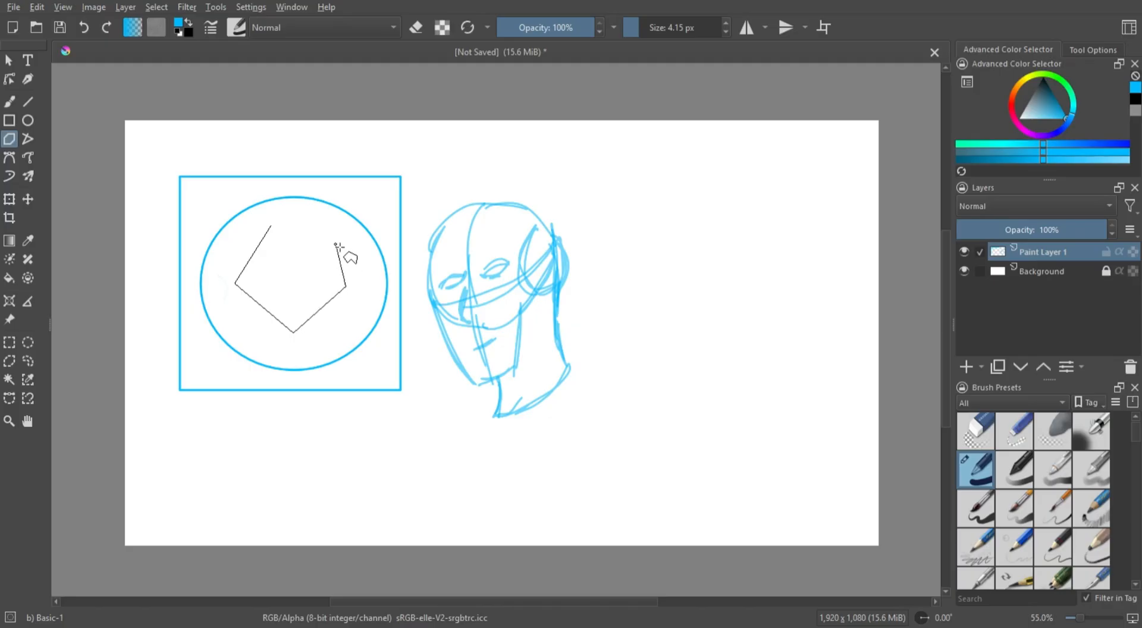
click(336, 242)
click(304, 225)
click(271, 226)
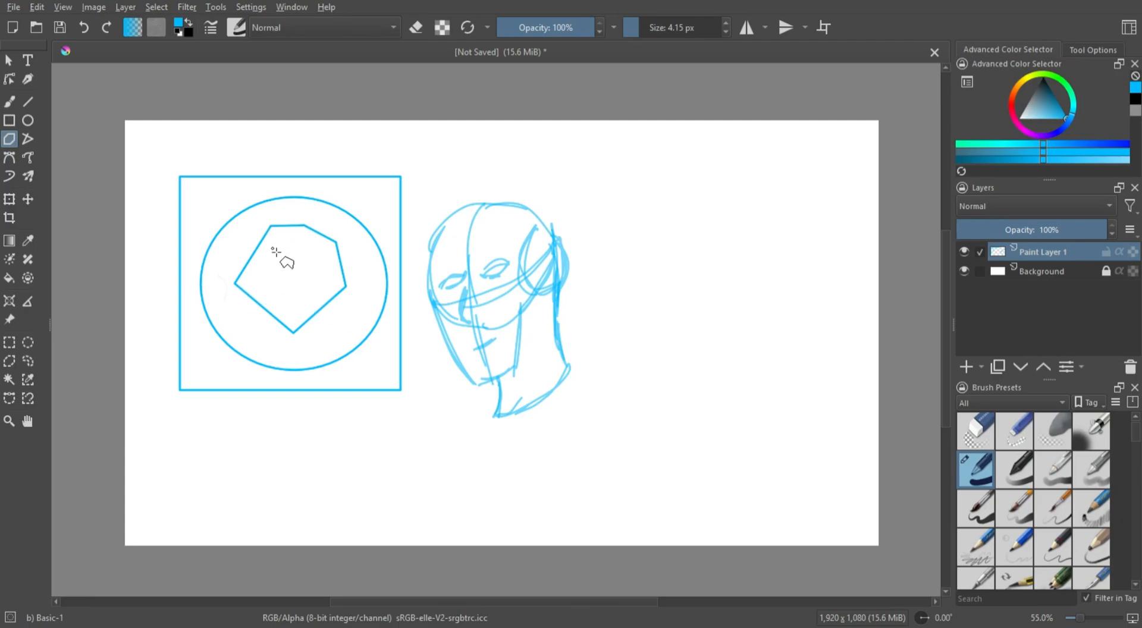
- Undo the polygon, the ellipse and the rectangle beside the head
key(ctrl+z)
key(ctrl+z)
key(ctrl+z)
- Draw a curve with the Bezier Curve tool in the empty area in front of the head, and undo it
click(10, 159)
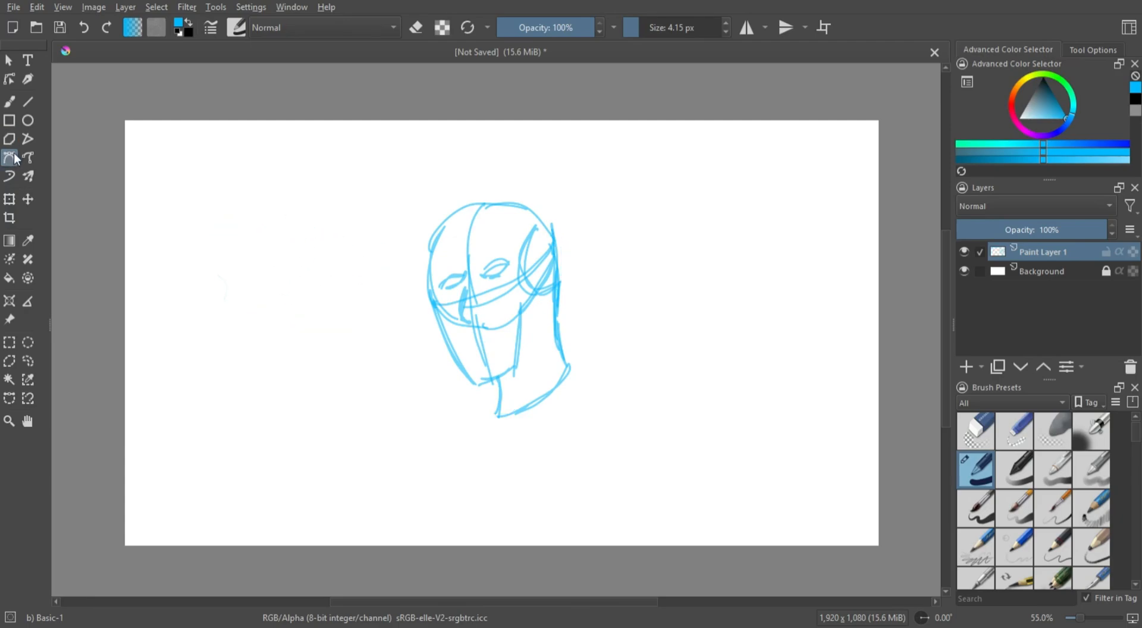
click(327, 333)
drag(508, 488, 474, 513)
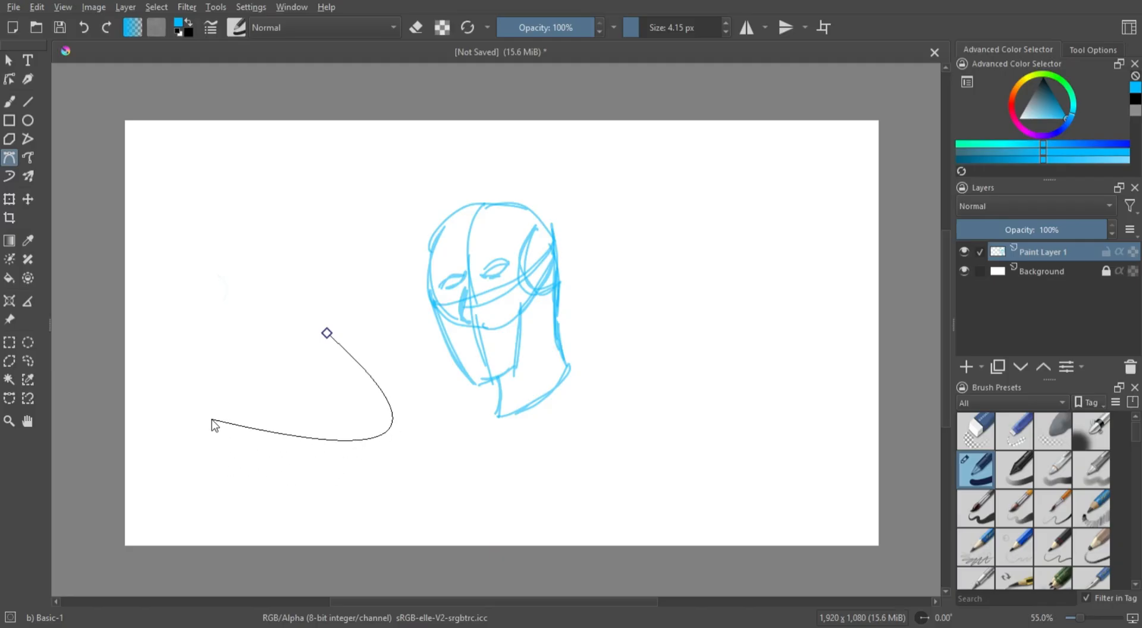
key(ctrl+z)
- Make a rectangular selection around the whole head and hatch diagonal brush strokes across it
click(9, 343)
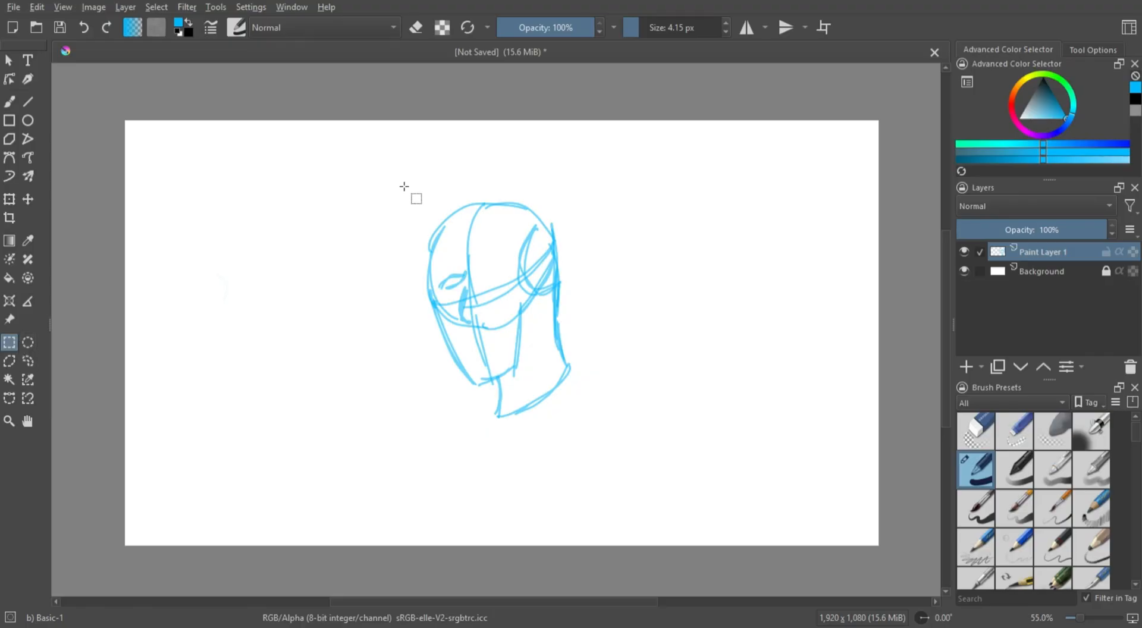
drag(400, 182, 637, 451)
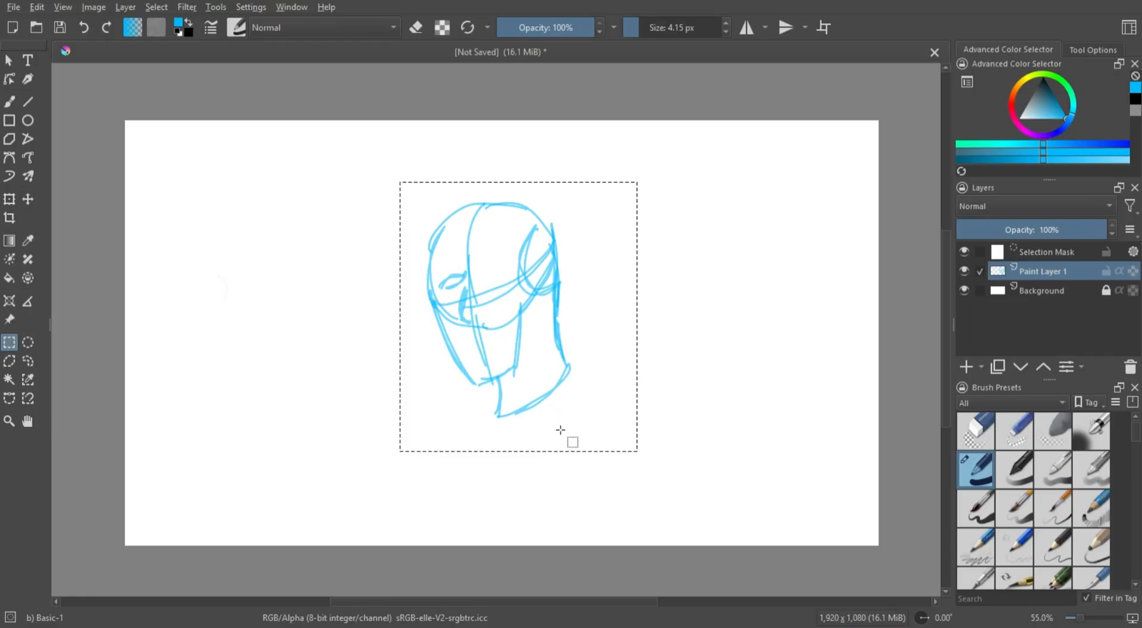
click(13, 104)
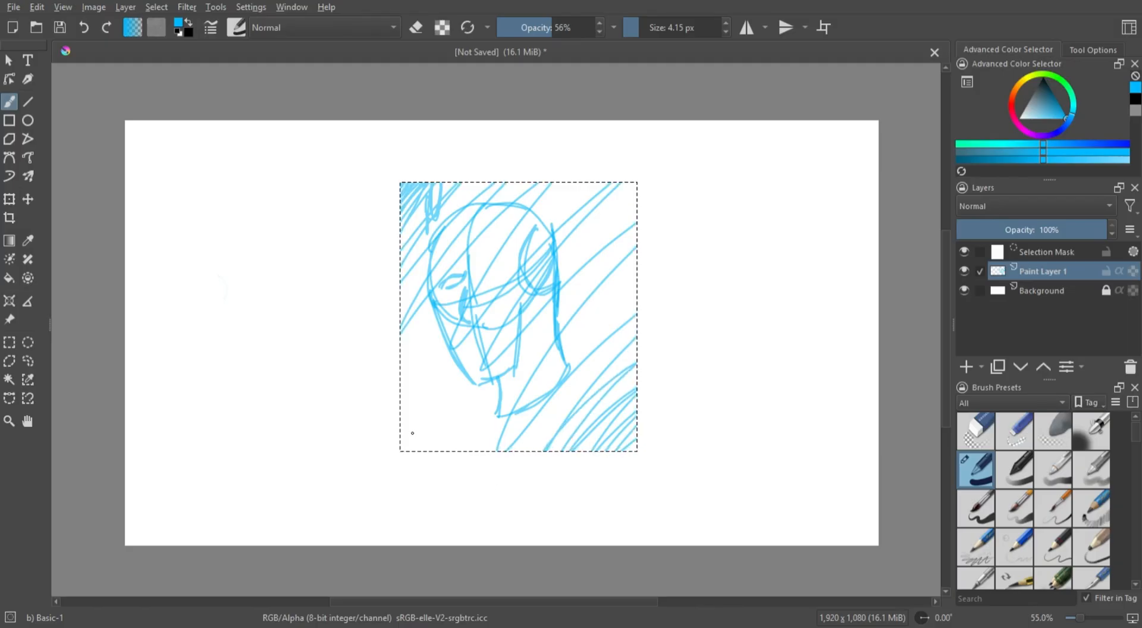
- Add rectangles to the selection at its upper-right, upper-left and lower-right corners, and scribble with the brush inside the added upper-right area
click(12, 344)
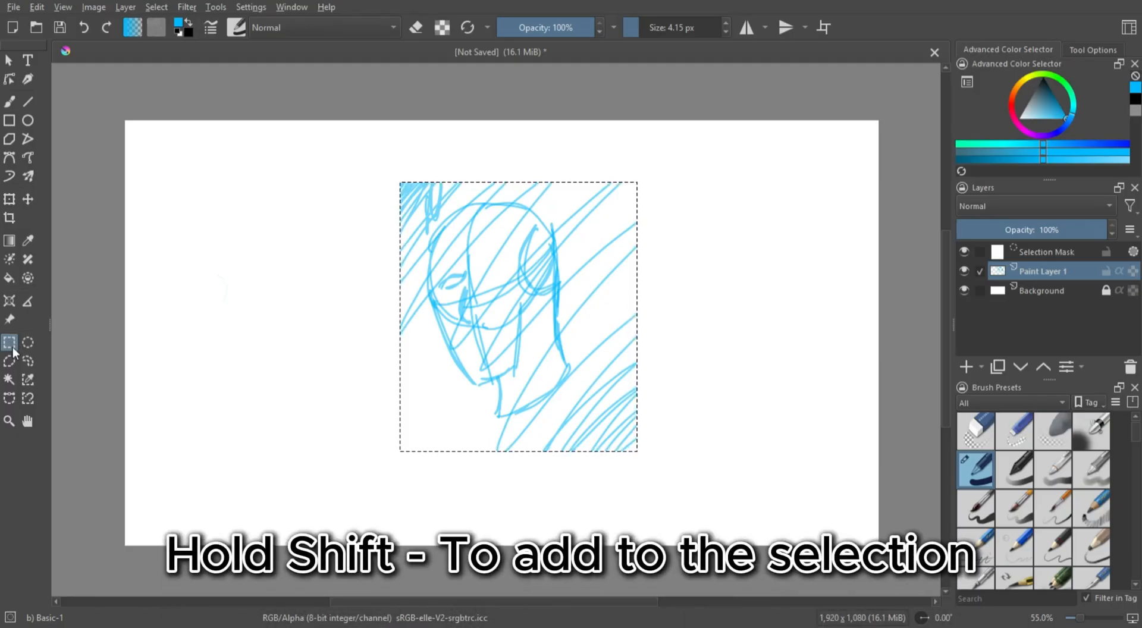
drag(620, 207, 737, 333)
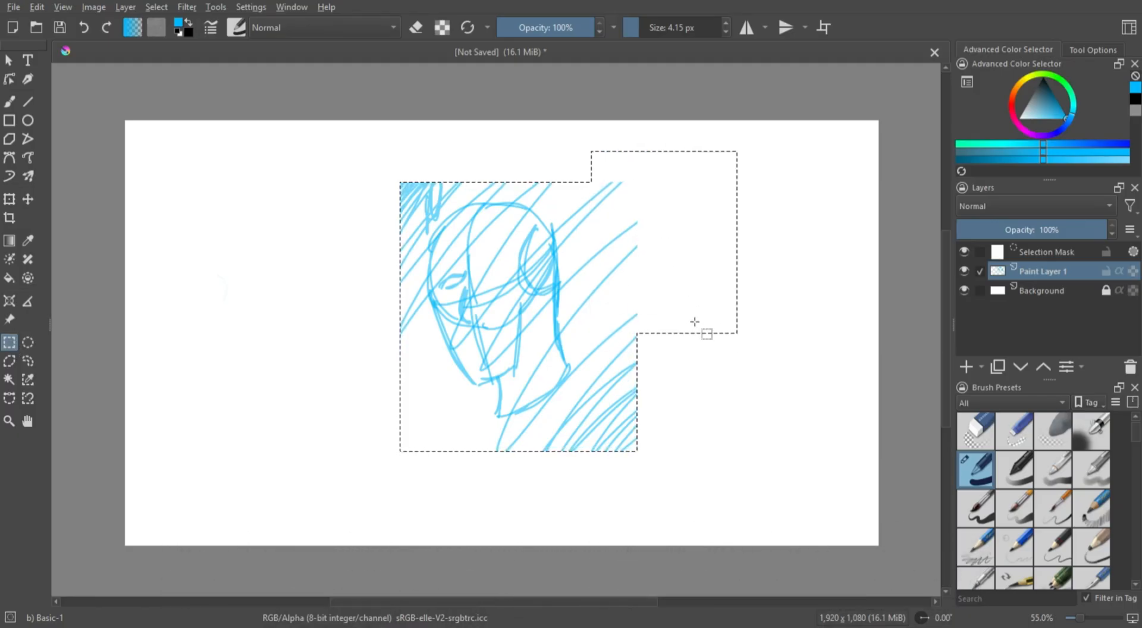
drag(363, 161, 465, 252)
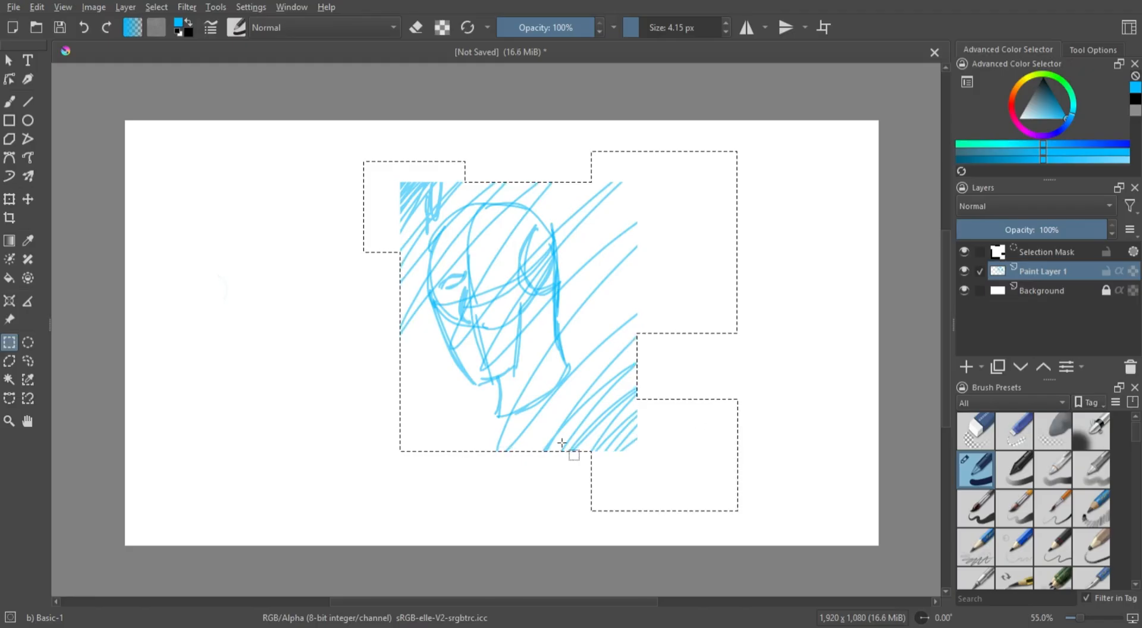
click(11, 103)
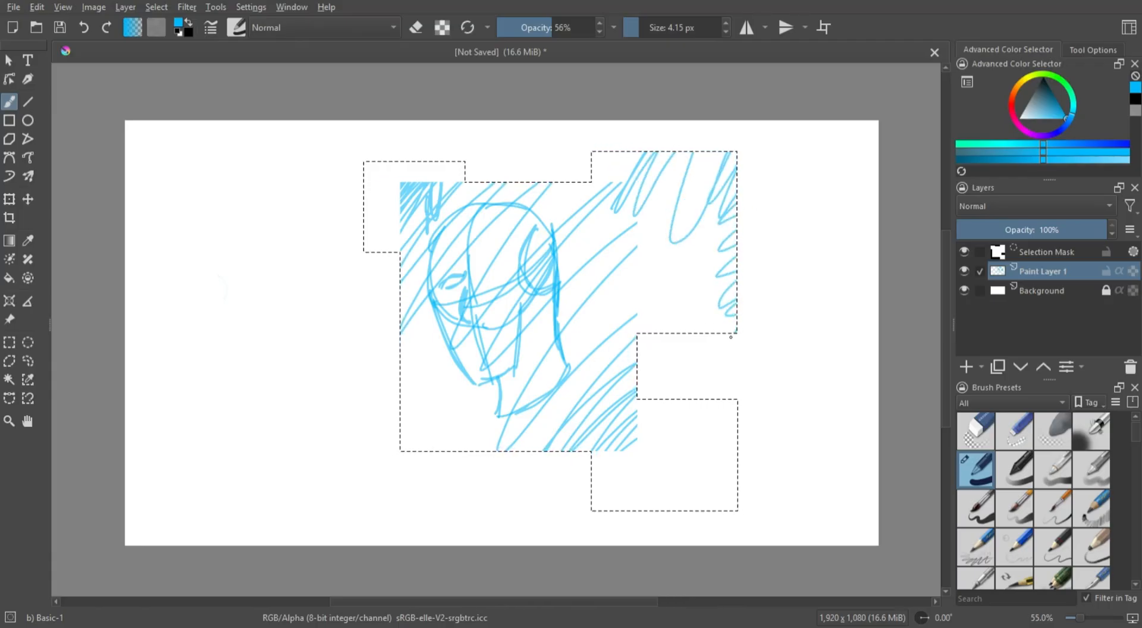
- Subtract two overlapping rectangles from the selection's upper-right part, and scribble short brush strokes along the edges of the remaining area
key(ctrl+r)
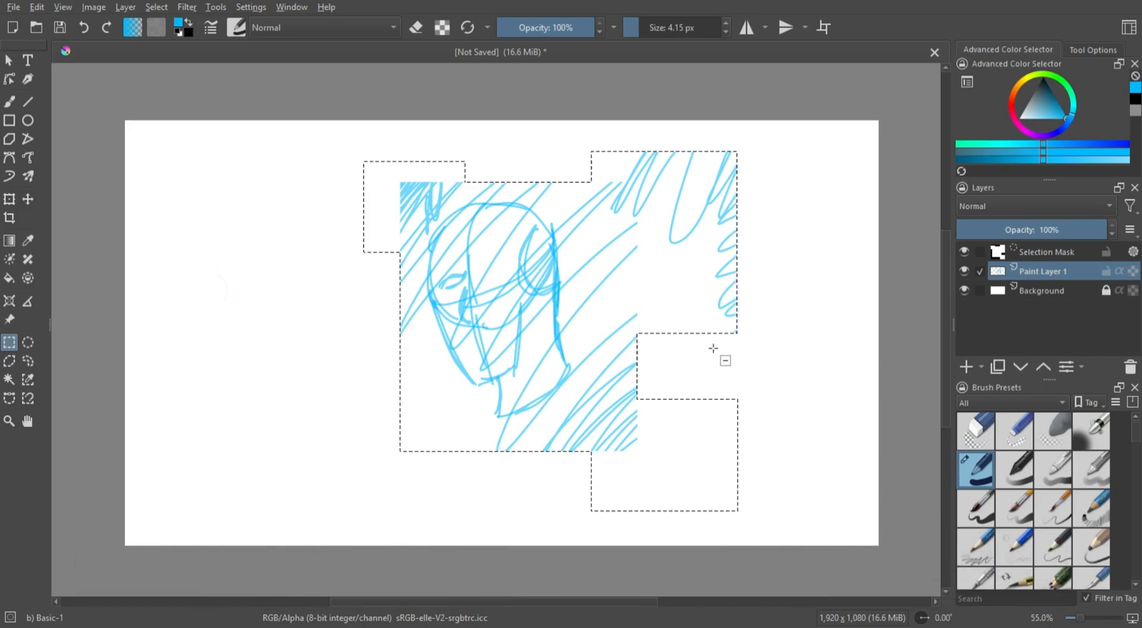
drag(651, 269, 785, 407)
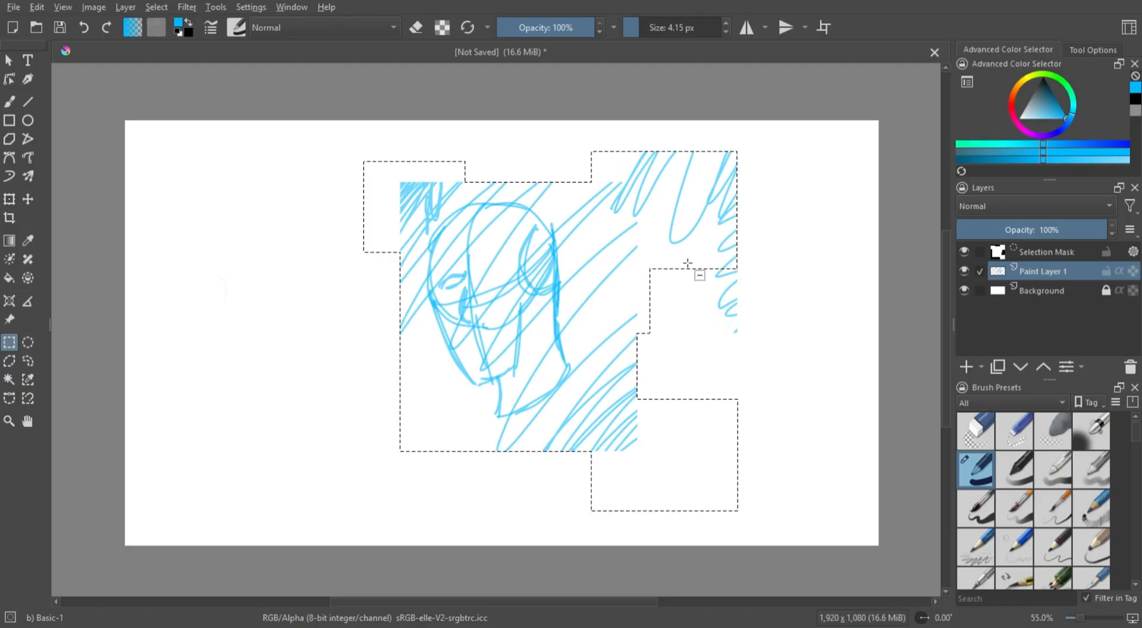
drag(596, 197, 780, 335)
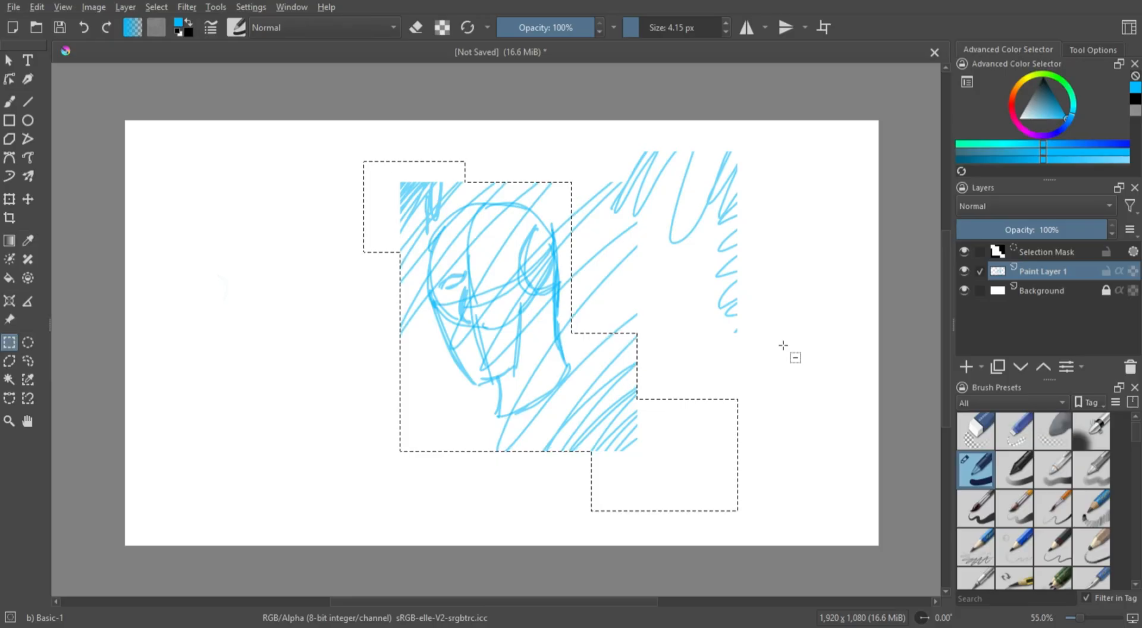
key(b)
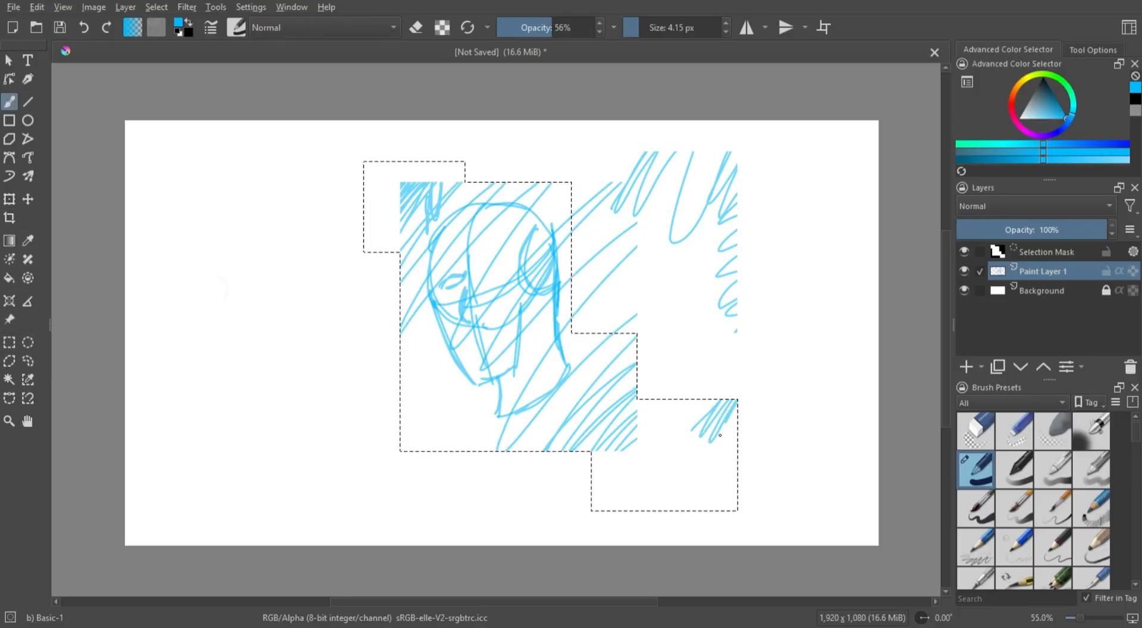
mouse_move(627, 353)
mouse_down()
mouse_move(637, 328)
mouse_move(625, 295)
mouse_move(578, 338)
mouse_move(625, 336)
mouse_up()
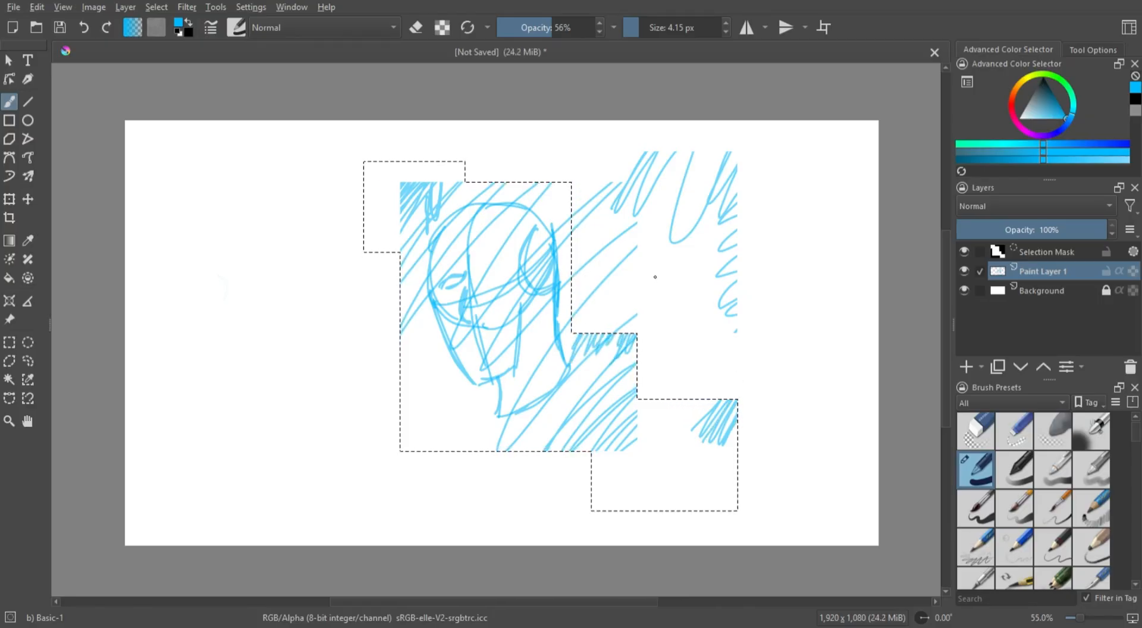
- Replace the selection with a small rectangle in the gap beside the hatching, and clear it
click(9, 342)
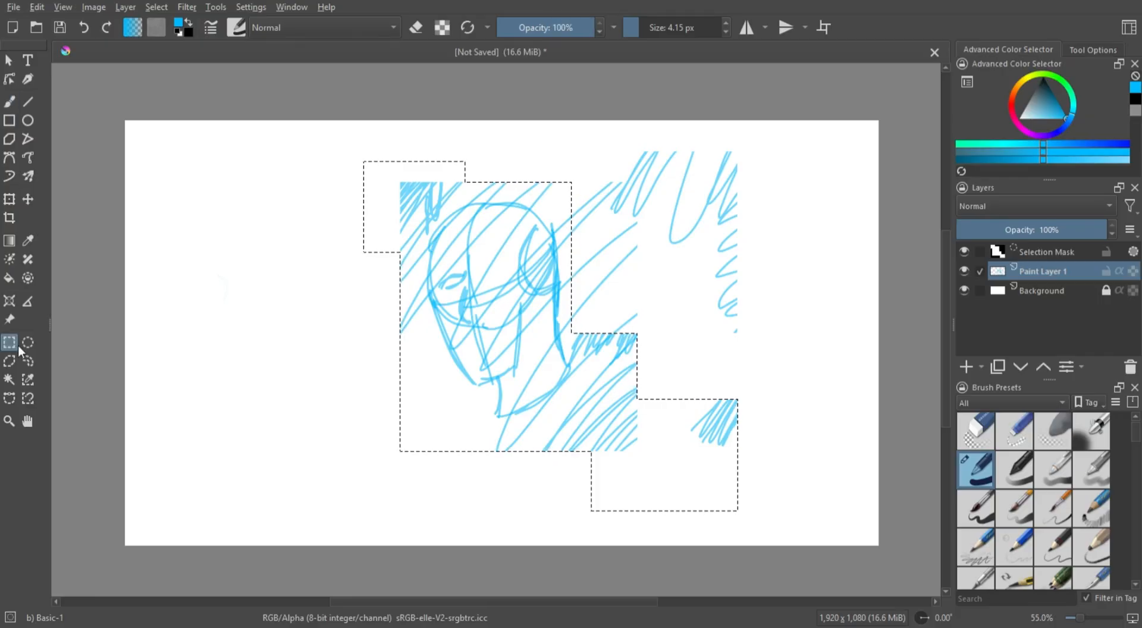
click(664, 362)
mouse_move(658, 362)
mouse_down()
mouse_move(709, 395)
mouse_move(717, 345)
mouse_up()
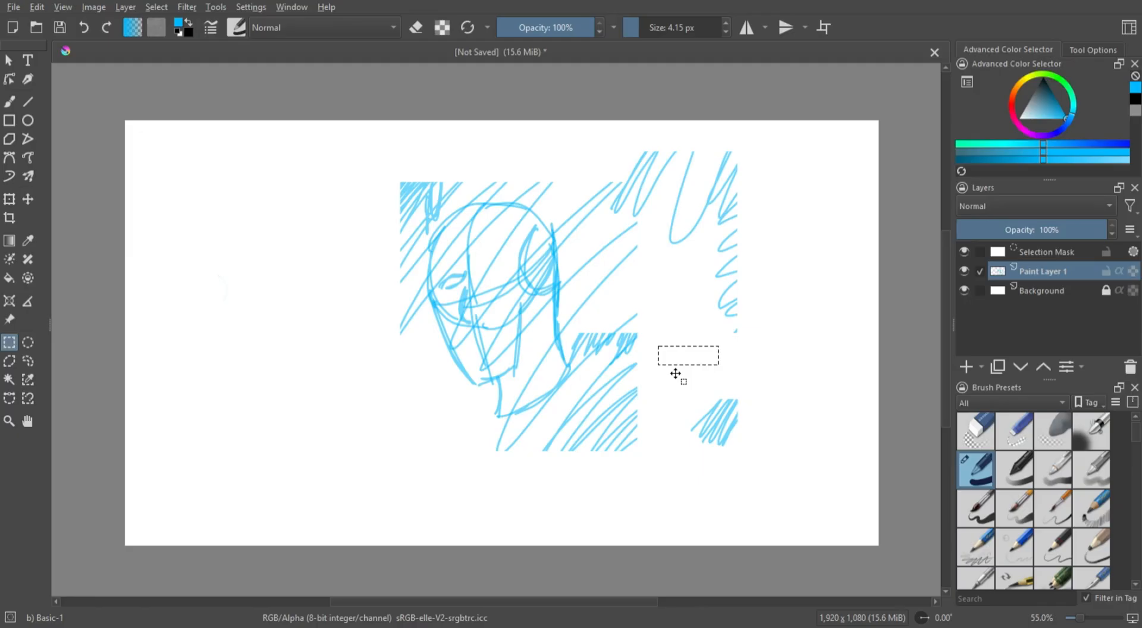
click(659, 399)
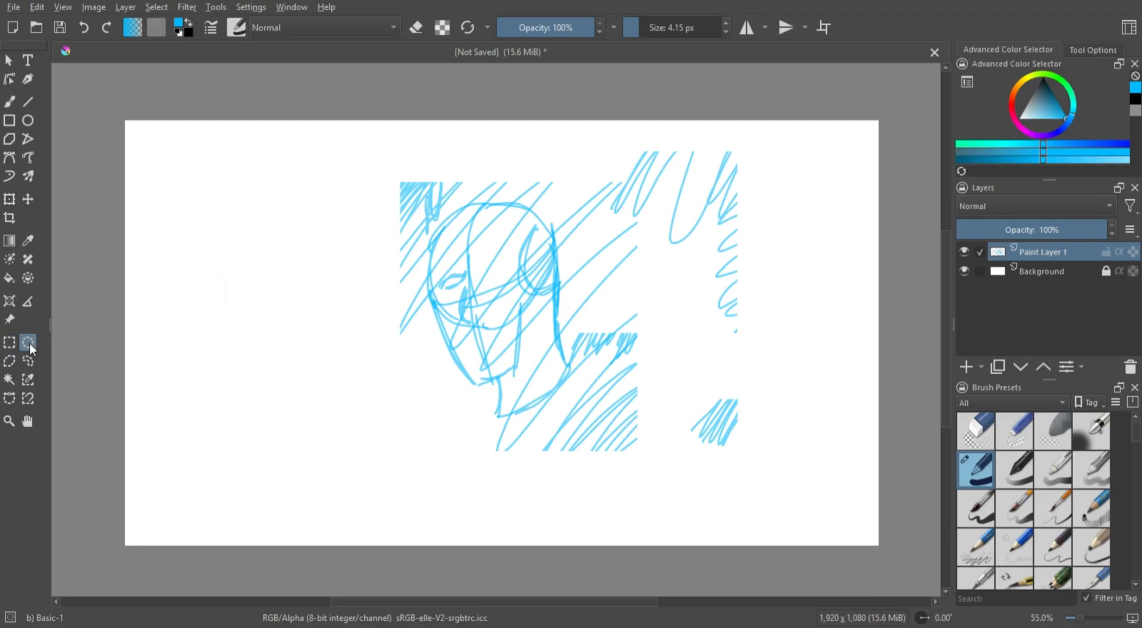
- Make a nearly circular elliptical selection around the head, and replace it with a four-sided polygonal selection across the head
drag(378, 178, 665, 456)
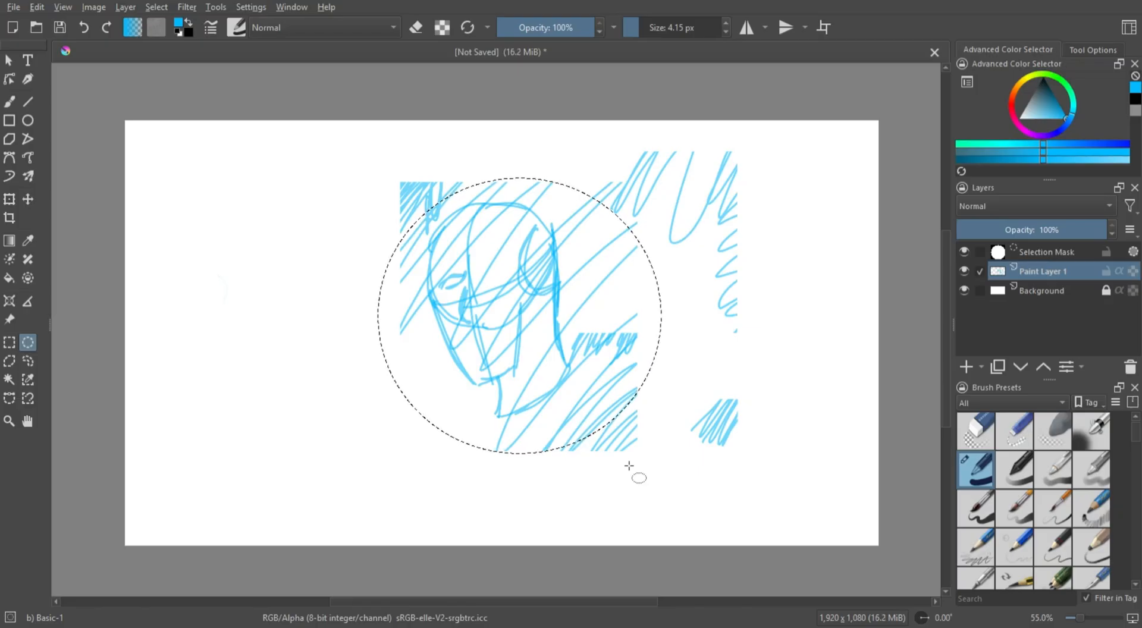
click(8, 364)
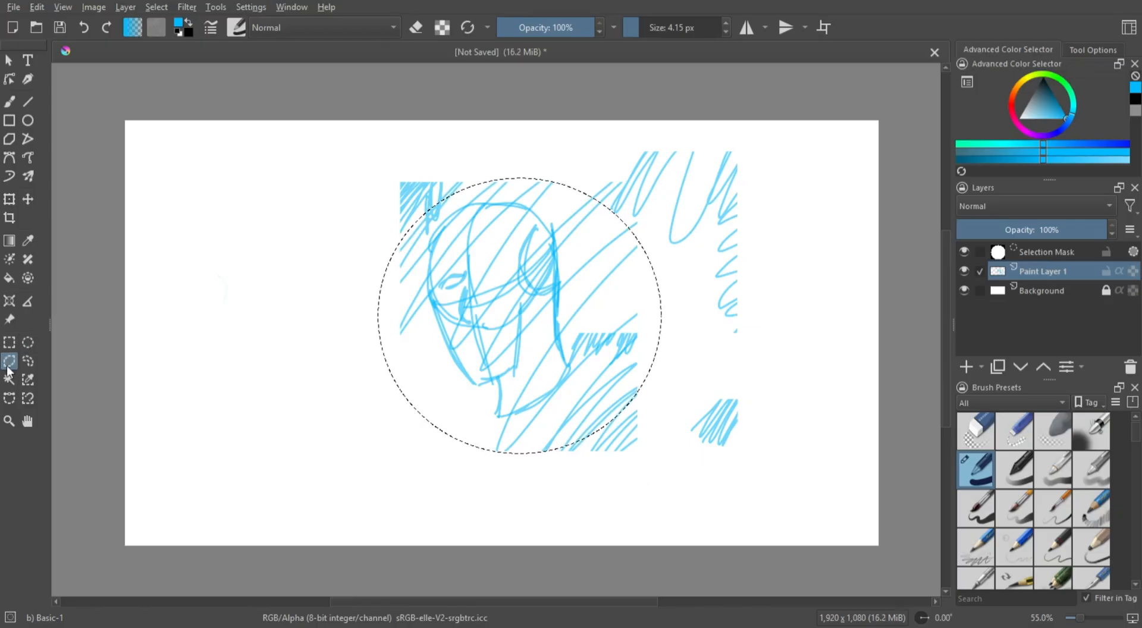
click(317, 243)
click(381, 461)
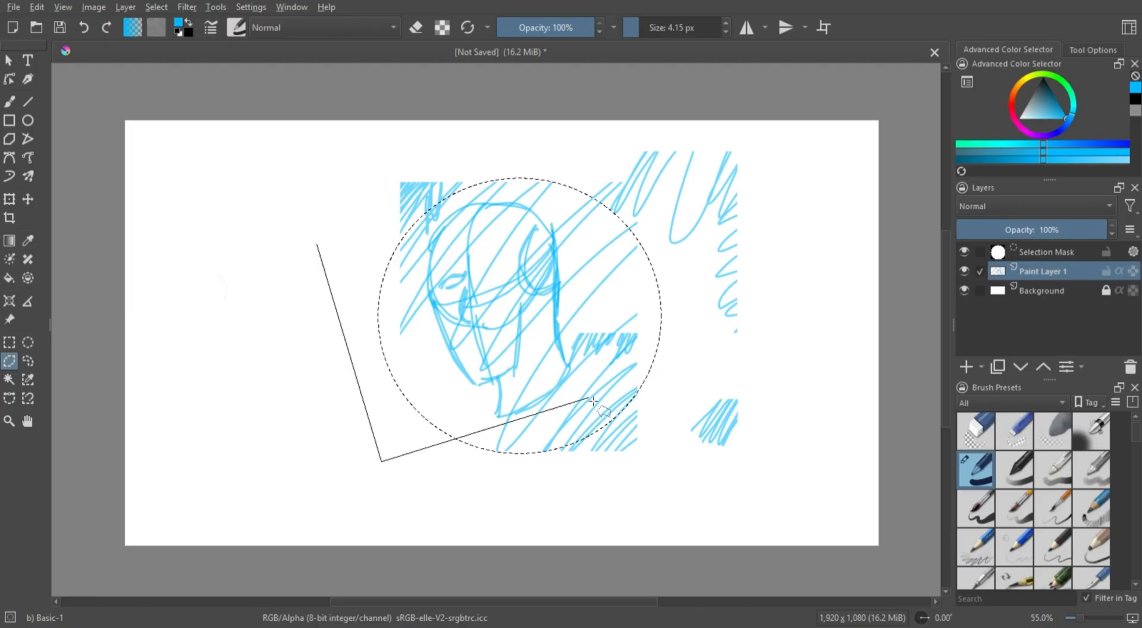
click(599, 389)
click(586, 208)
click(320, 243)
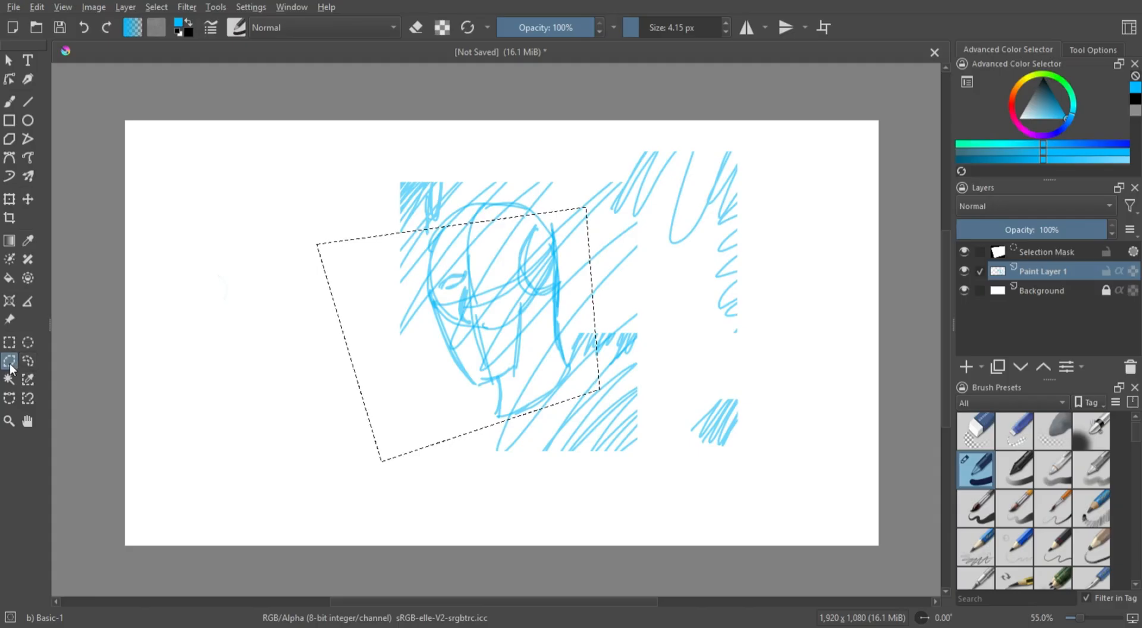
- Clear the polygonal selection and trace the head and neck outline with the Freehand Selection tool
click(27, 359)
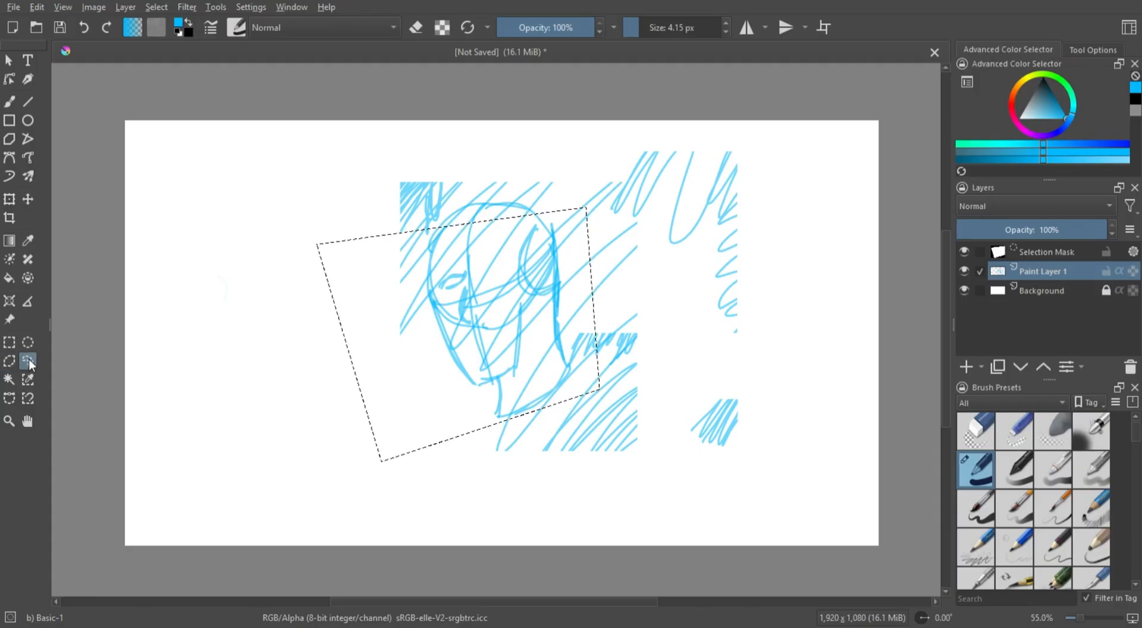
click(265, 470)
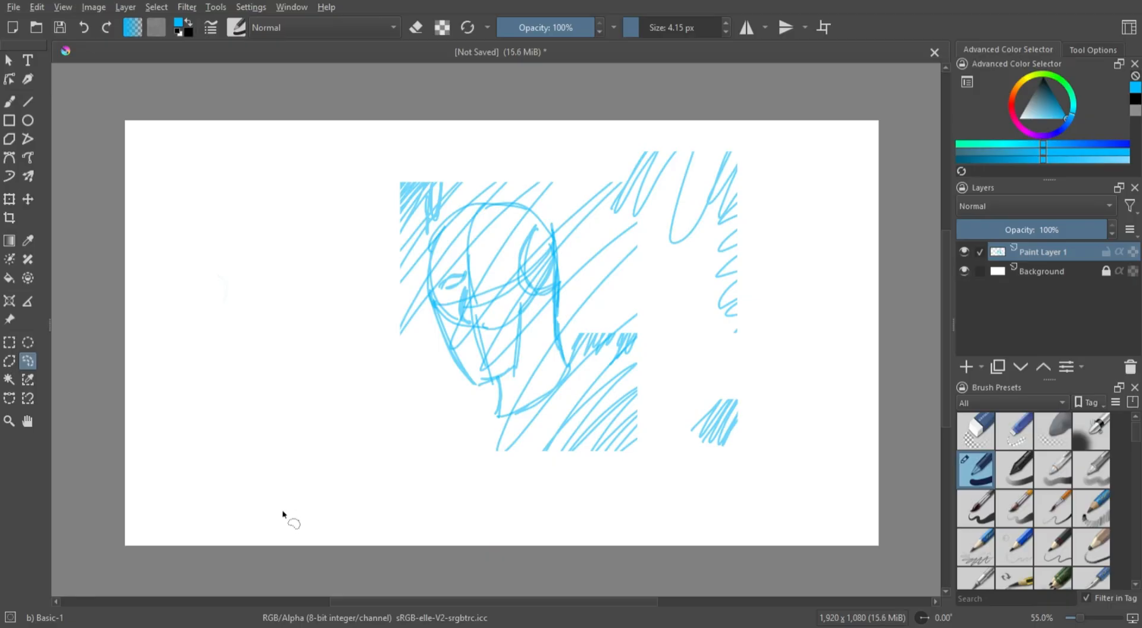
mouse_move(487, 205)
mouse_down()
mouse_move(441, 234)
mouse_move(435, 287)
mouse_move(484, 390)
mouse_move(509, 378)
mouse_move(501, 384)
mouse_move(515, 420)
mouse_move(535, 226)
mouse_up()
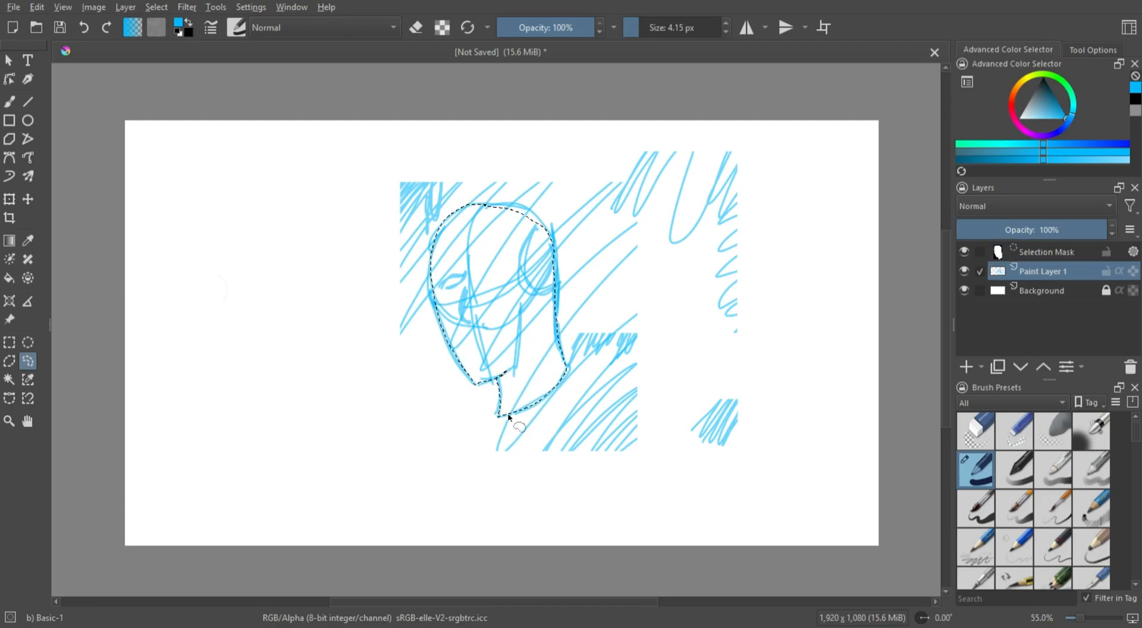
- Fill the selected head and neck with a light tan colour using the Basic-5 Size brush preset
click(975, 516)
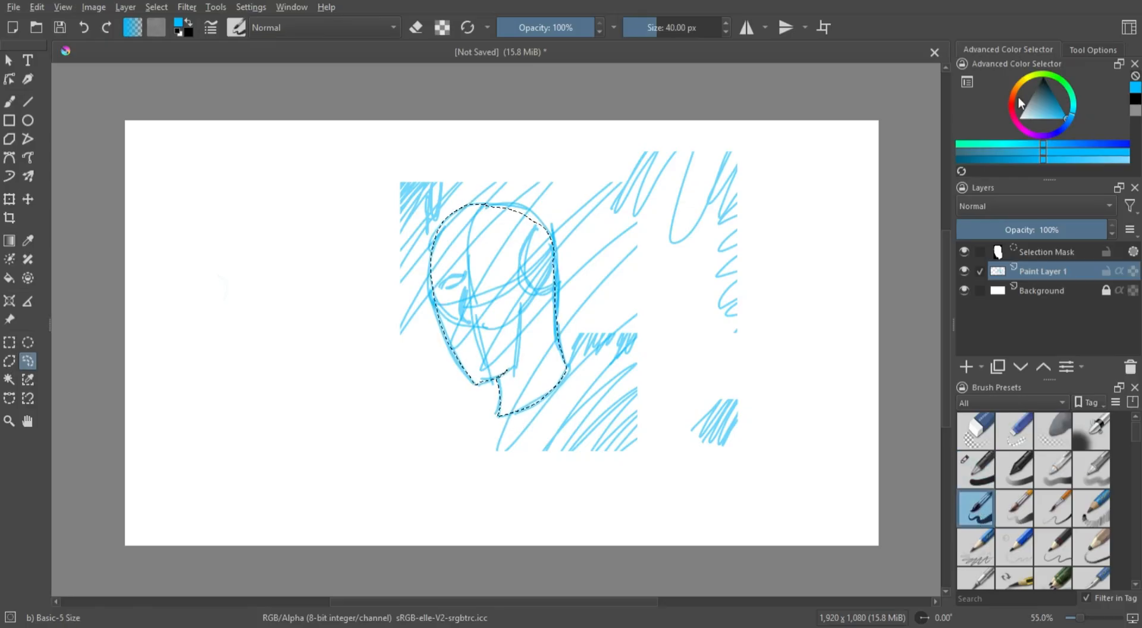
click(1041, 94)
drag(1010, 94, 1020, 84)
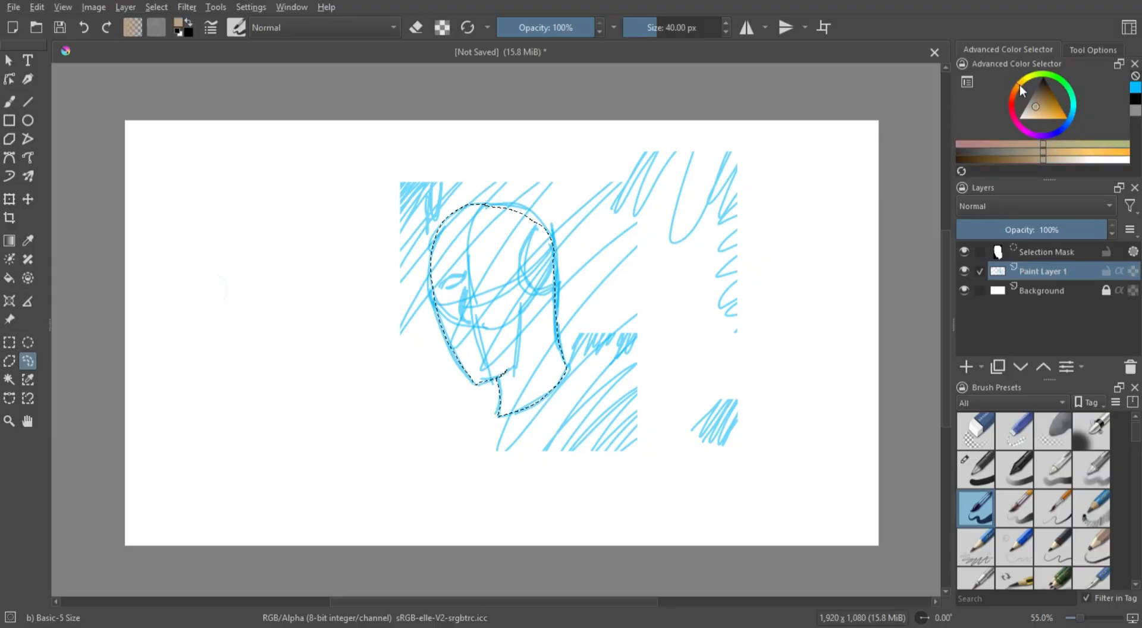
click(1041, 114)
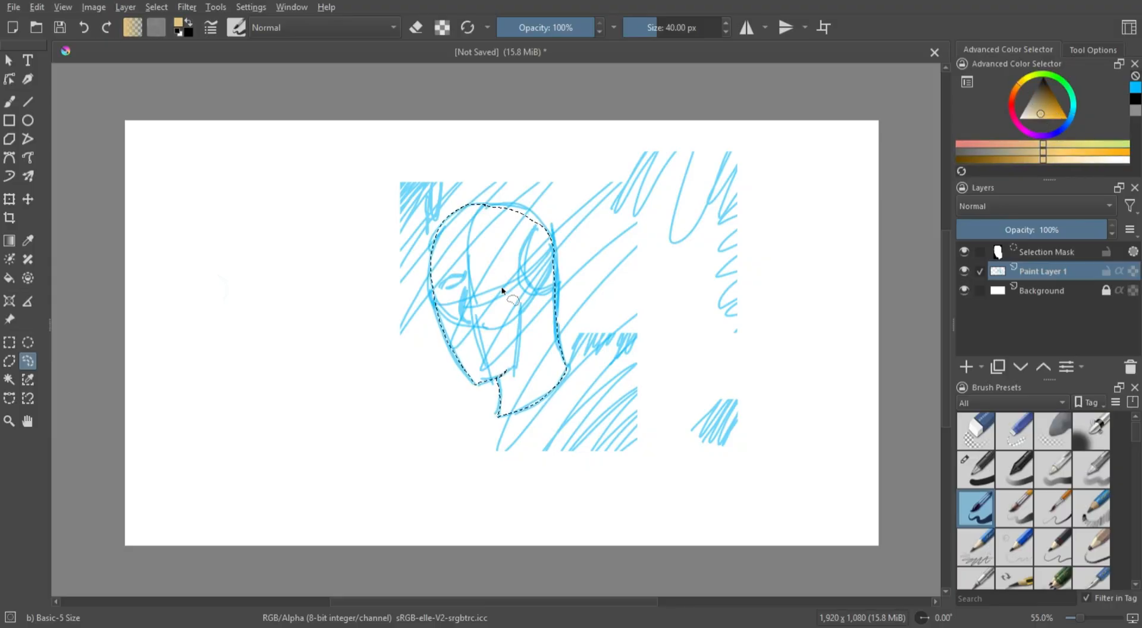
click(15, 99)
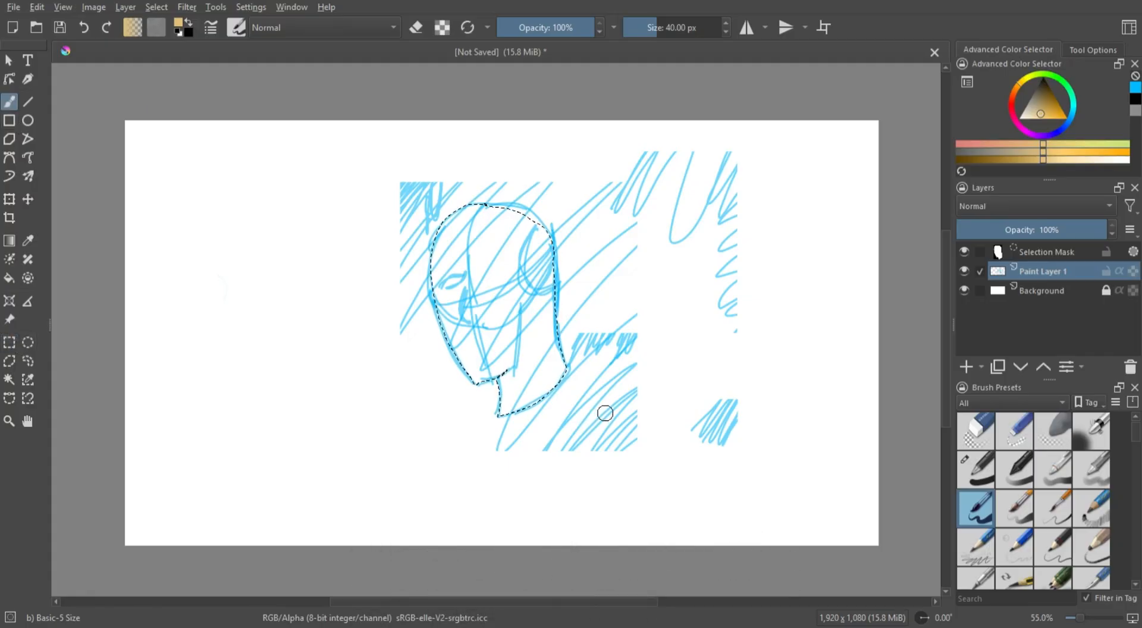
mouse_move(462, 247)
mouse_down()
mouse_move(454, 281)
mouse_move(467, 194)
mouse_move(426, 290)
mouse_move(435, 326)
mouse_move(474, 198)
mouse_move(461, 364)
mouse_move(478, 226)
mouse_move(483, 216)
mouse_move(473, 321)
mouse_move(502, 195)
mouse_move(504, 370)
mouse_move(513, 243)
mouse_move(531, 200)
mouse_move(532, 348)
mouse_move(545, 366)
mouse_move(550, 245)
mouse_move(560, 292)
mouse_move(555, 325)
mouse_move(546, 310)
mouse_move(490, 358)
mouse_move(493, 418)
mouse_up()
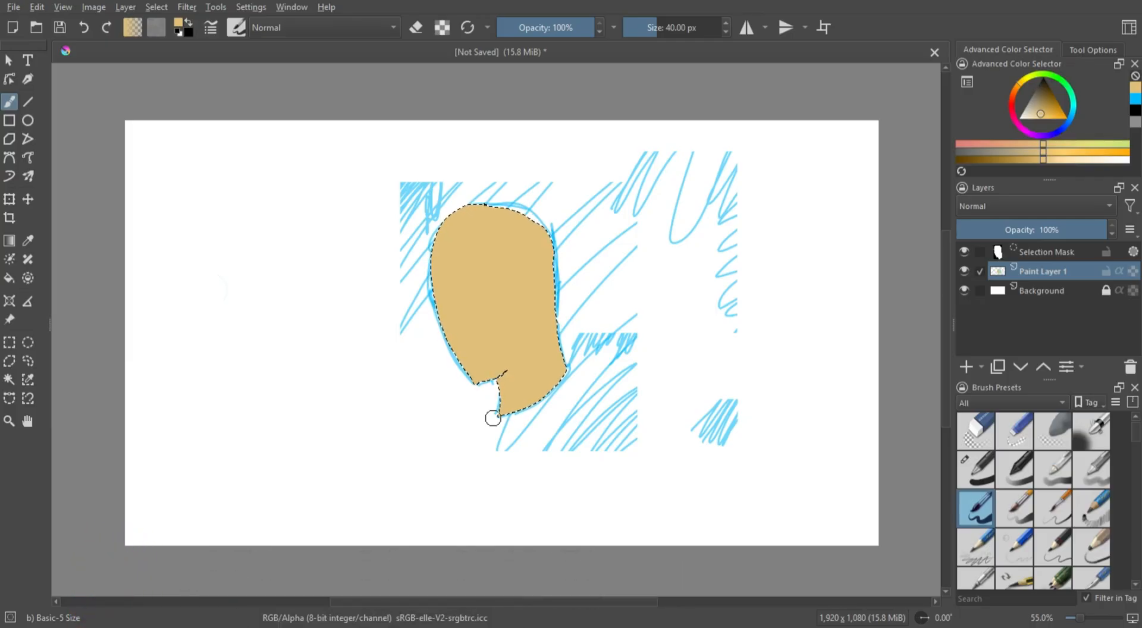
- Clear the selection around the painted head
click(12, 343)
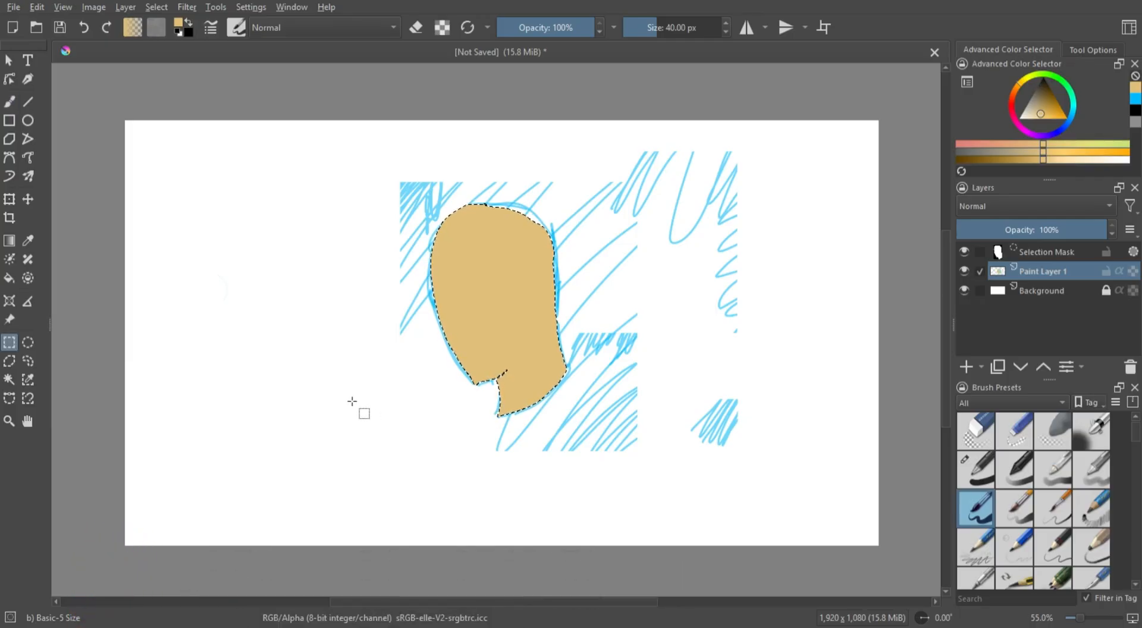
click(26, 361)
click(412, 406)
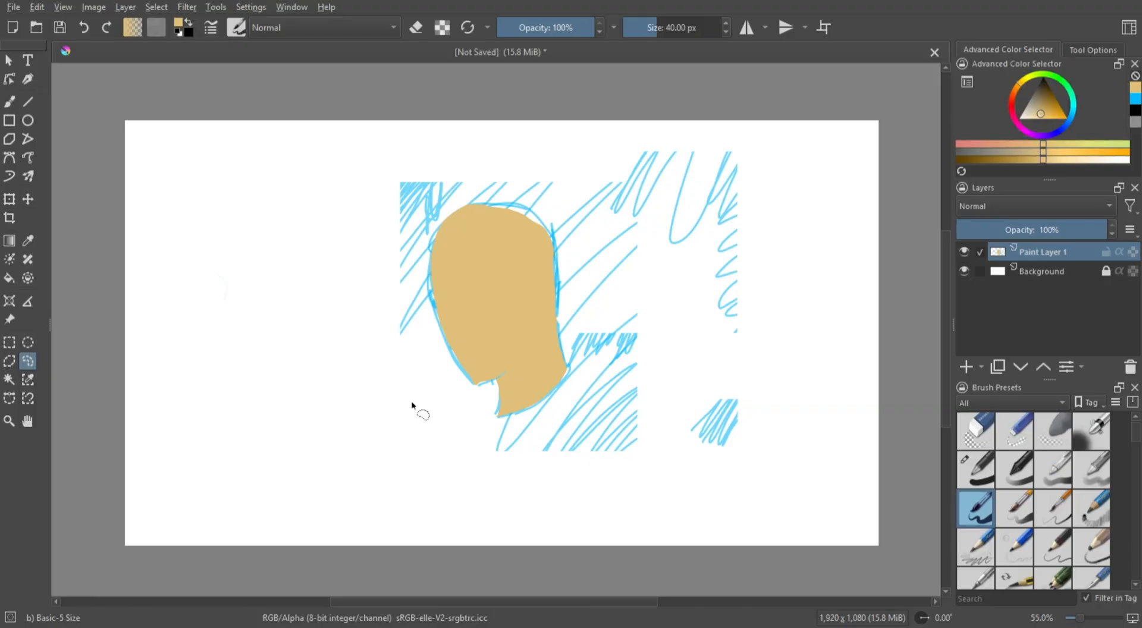
- Pan the canvas view around the painted head with the Pan tool
click(27, 421)
mouse_move(576, 438)
mouse_down()
mouse_move(591, 440)
mouse_move(604, 476)
mouse_move(440, 527)
mouse_move(653, 505)
mouse_up()
mouse_move(619, 459)
mouse_down()
mouse_move(449, 454)
mouse_move(648, 442)
mouse_move(451, 400)
mouse_move(599, 479)
mouse_move(459, 433)
mouse_move(538, 471)
mouse_move(518, 461)
mouse_up()
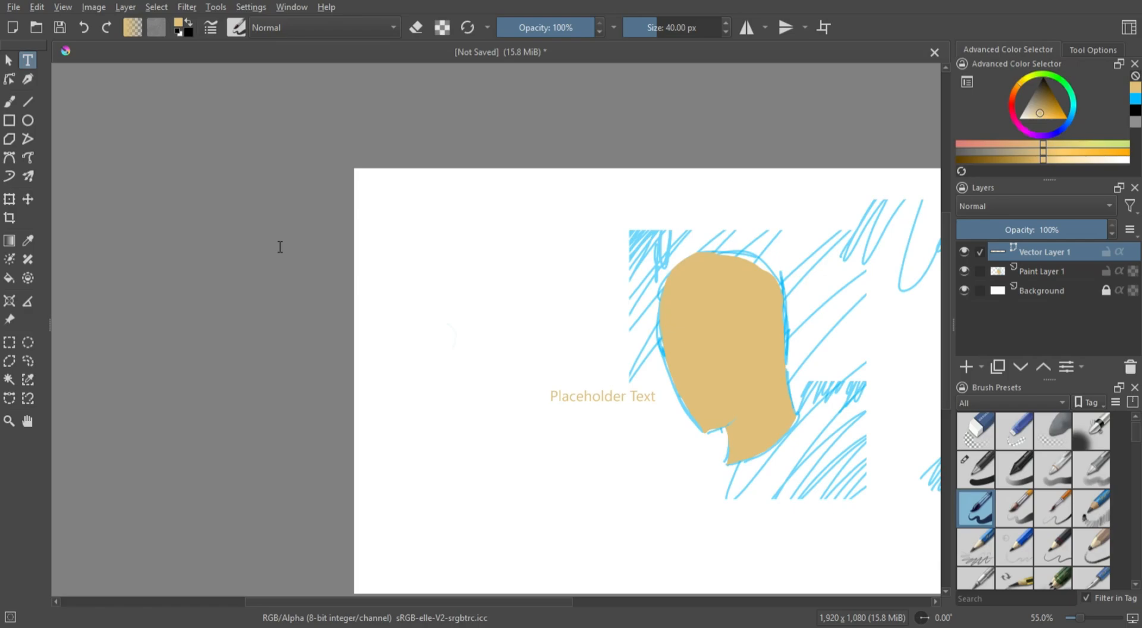
- Zoom the canvas view around the painted head
click(607, 401)
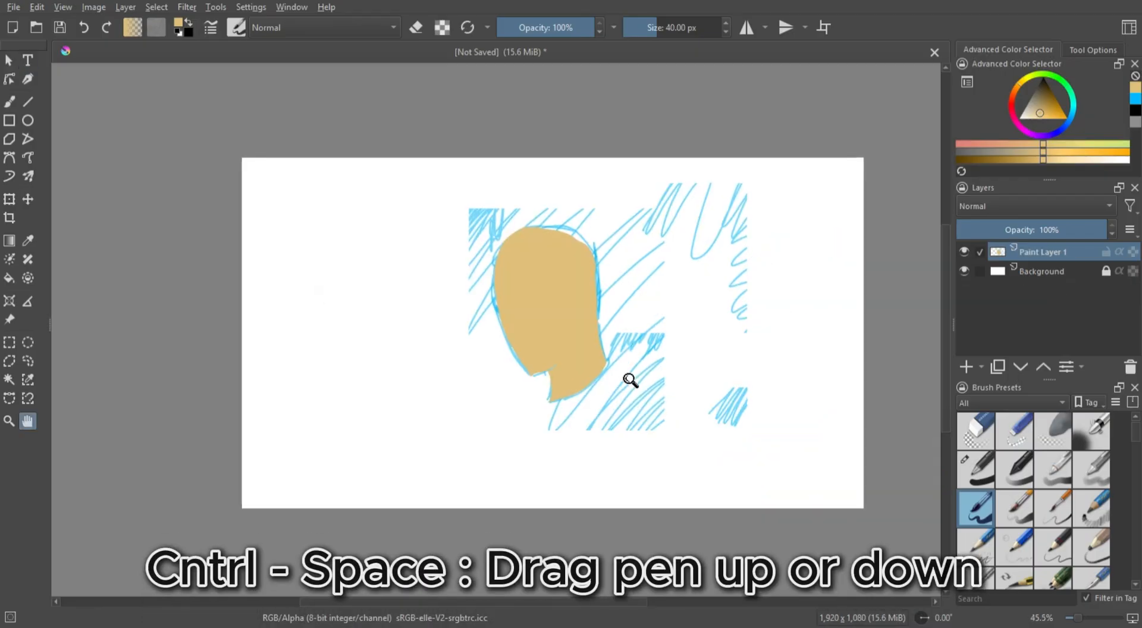
drag(637, 369, 747, 465)
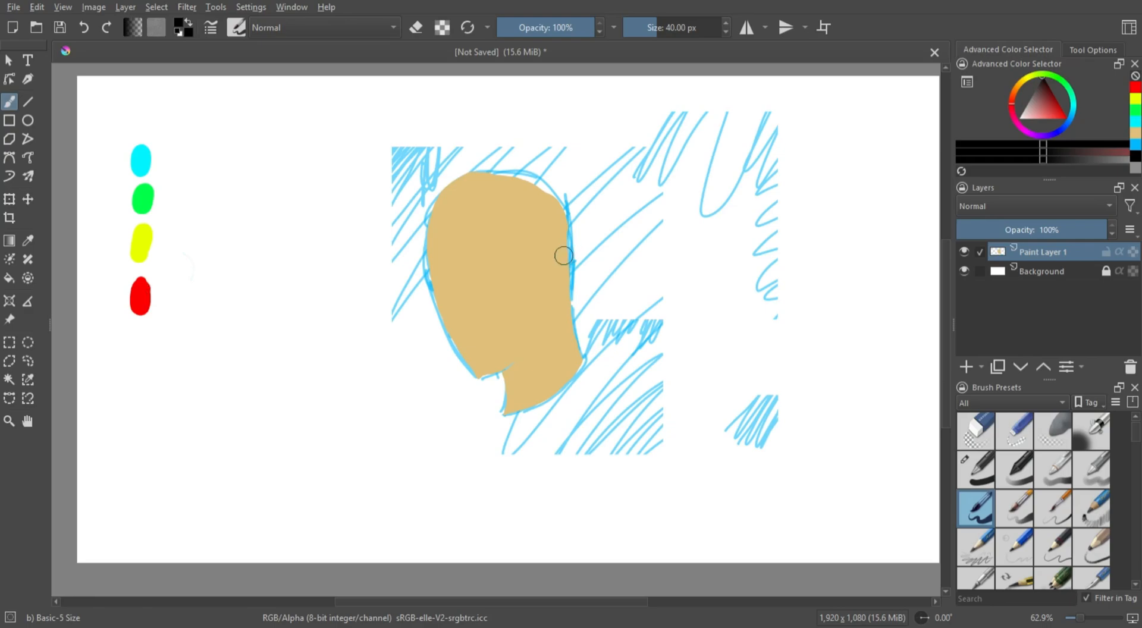
- Sample the cyan, green, yellow and red swatches with the Color Sampler, ending on red, and return to the Freehand Brush
click(28, 240)
click(145, 169)
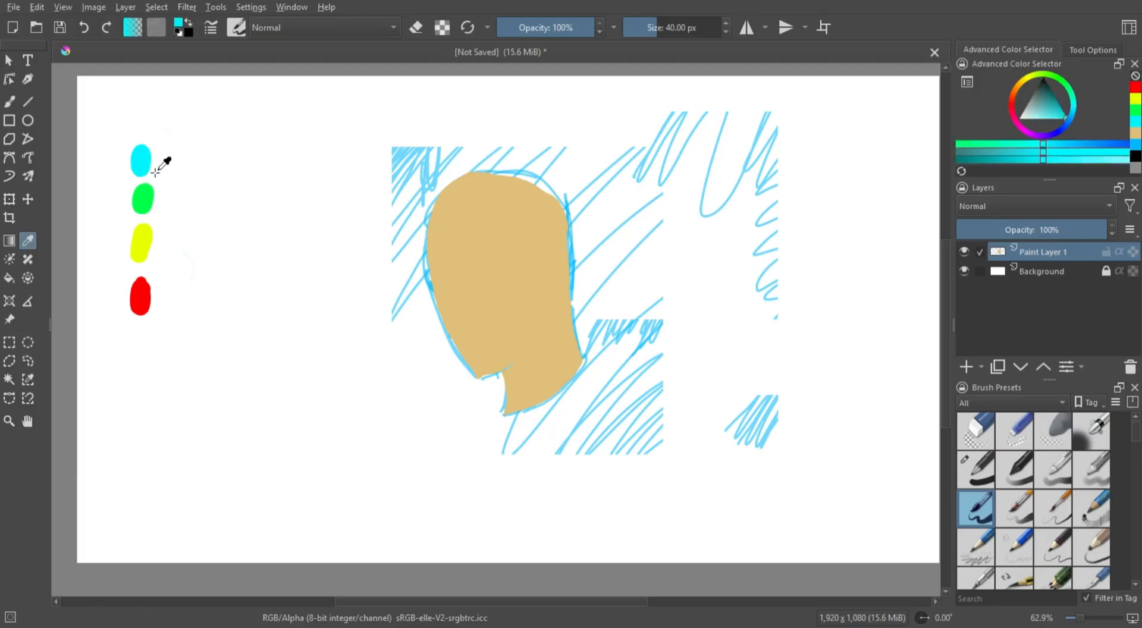
click(144, 202)
click(147, 254)
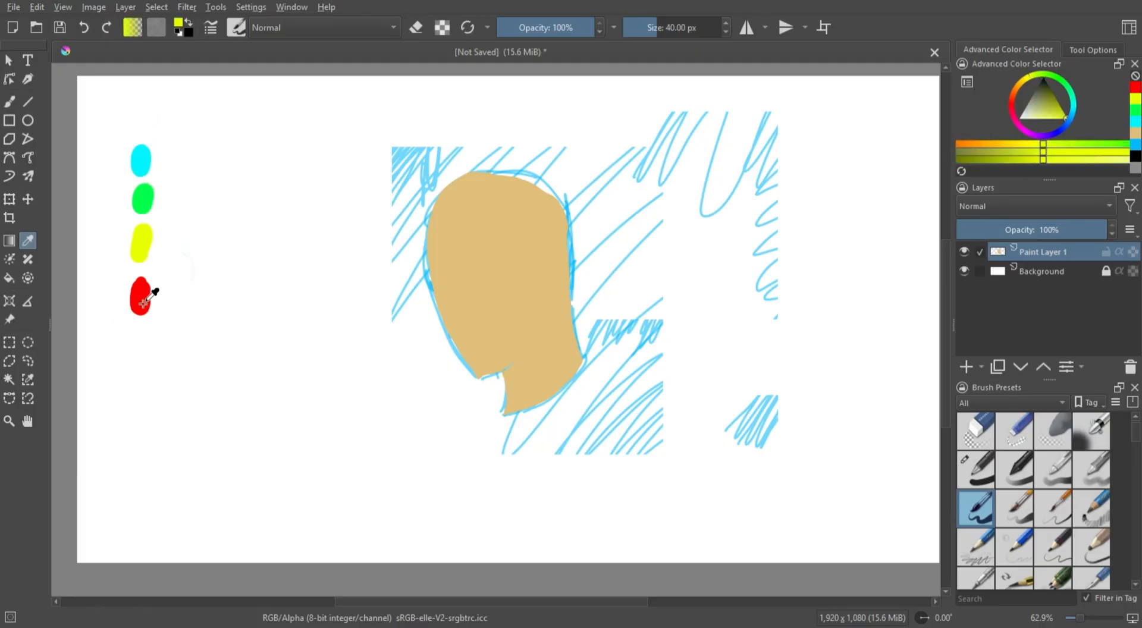
click(145, 297)
key(b)
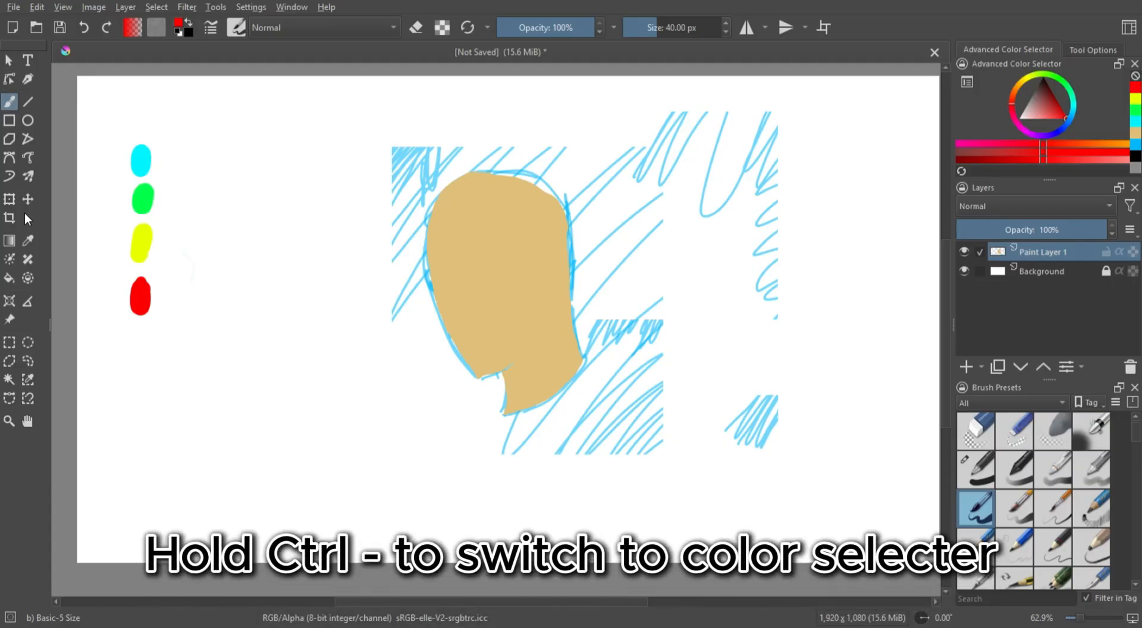
- Sample the green, yellow and red swatches temporarily from within the brush and dab each colour onto the tan head
key(ctrl)
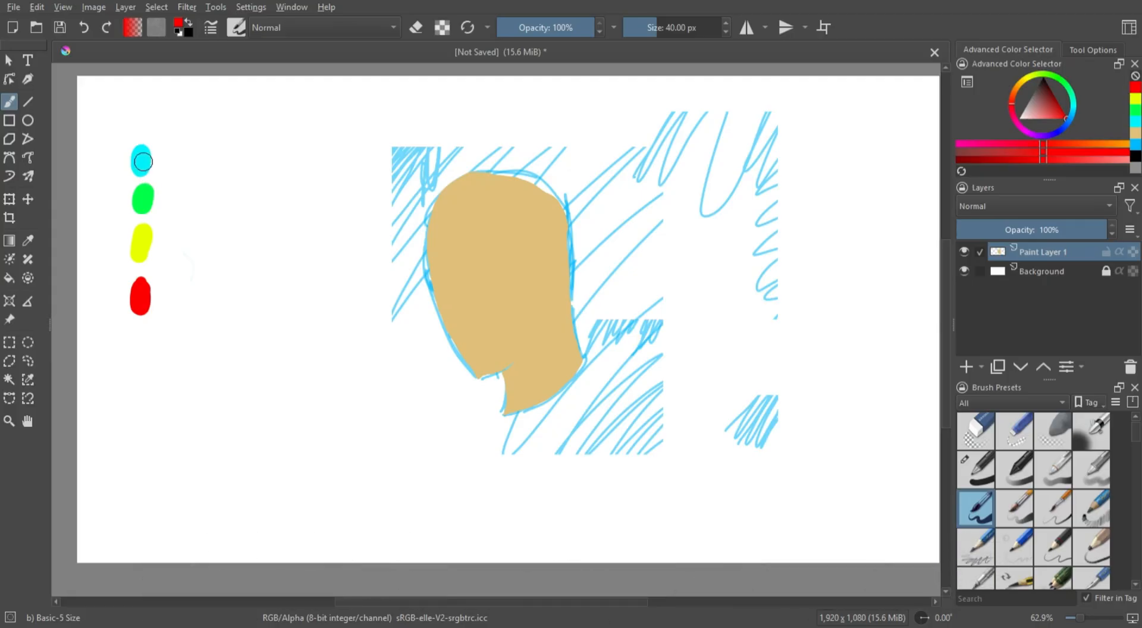
key(ctrl)
key(ctrl)
key(ctrl)
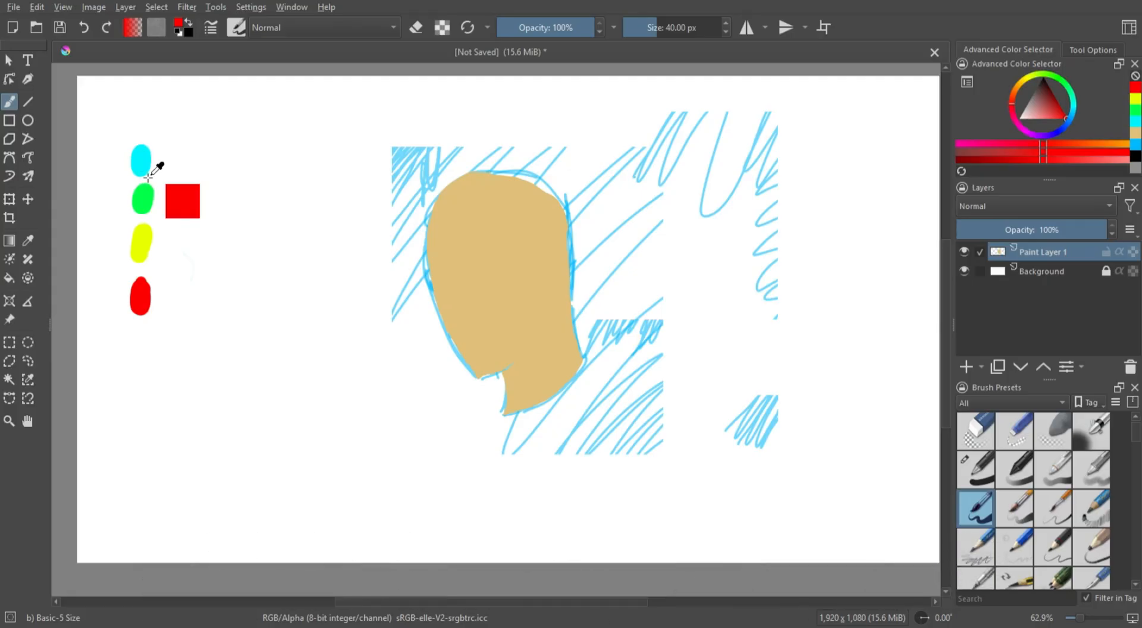
key(ctrl)
key(ctrl)
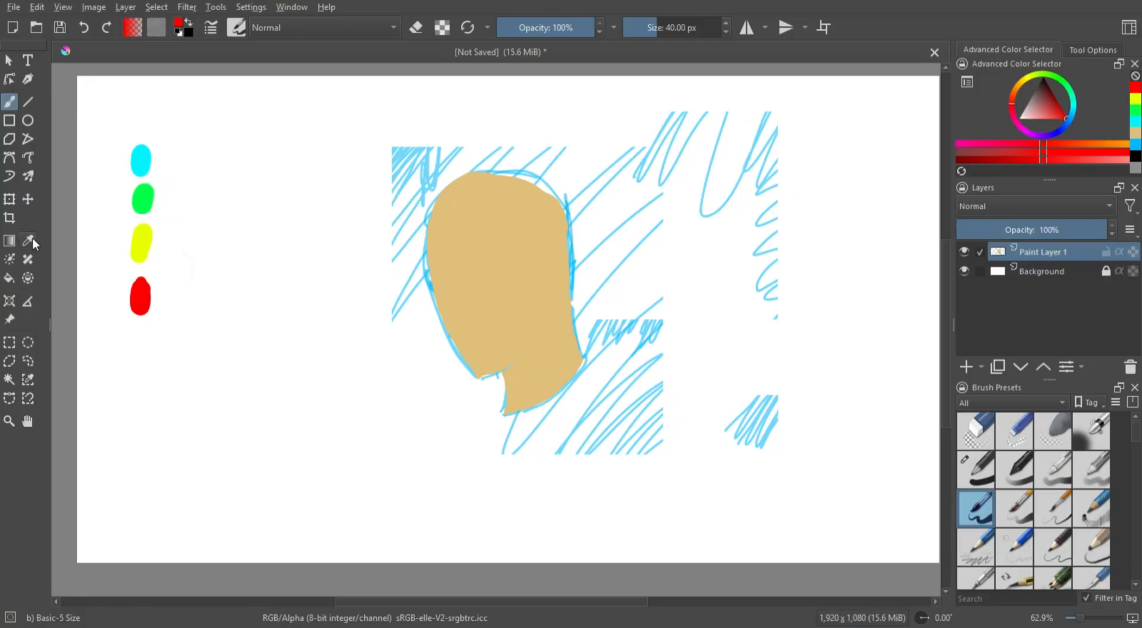
ctrl+click(148, 196)
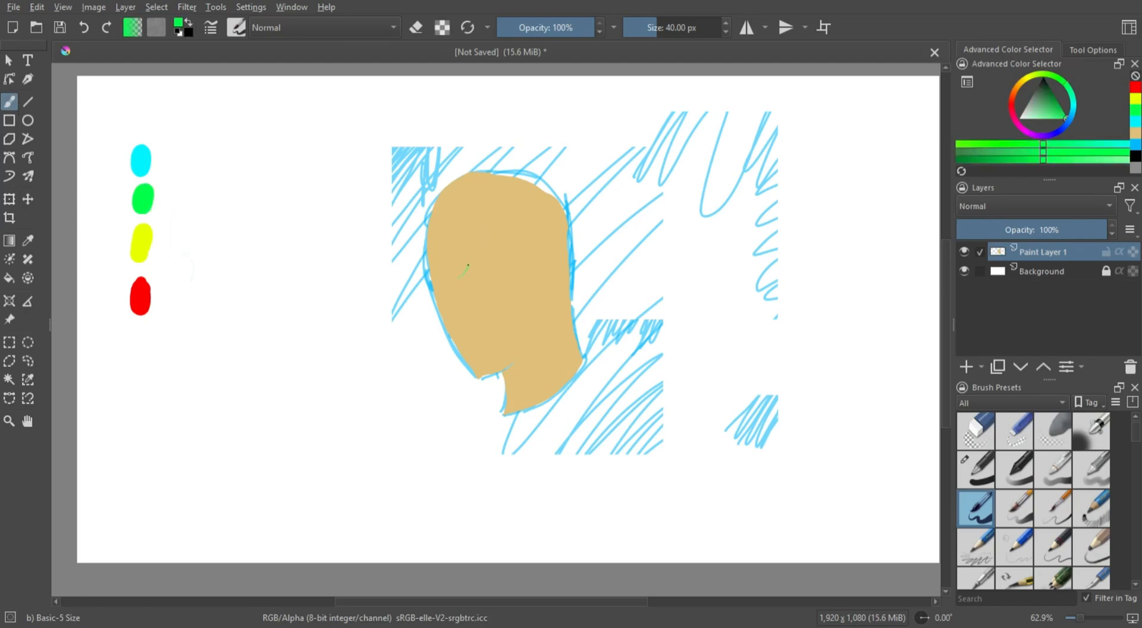
mouse_move(459, 277)
mouse_down()
mouse_move(471, 260)
mouse_move(510, 253)
mouse_up()
ctrl+click(143, 257)
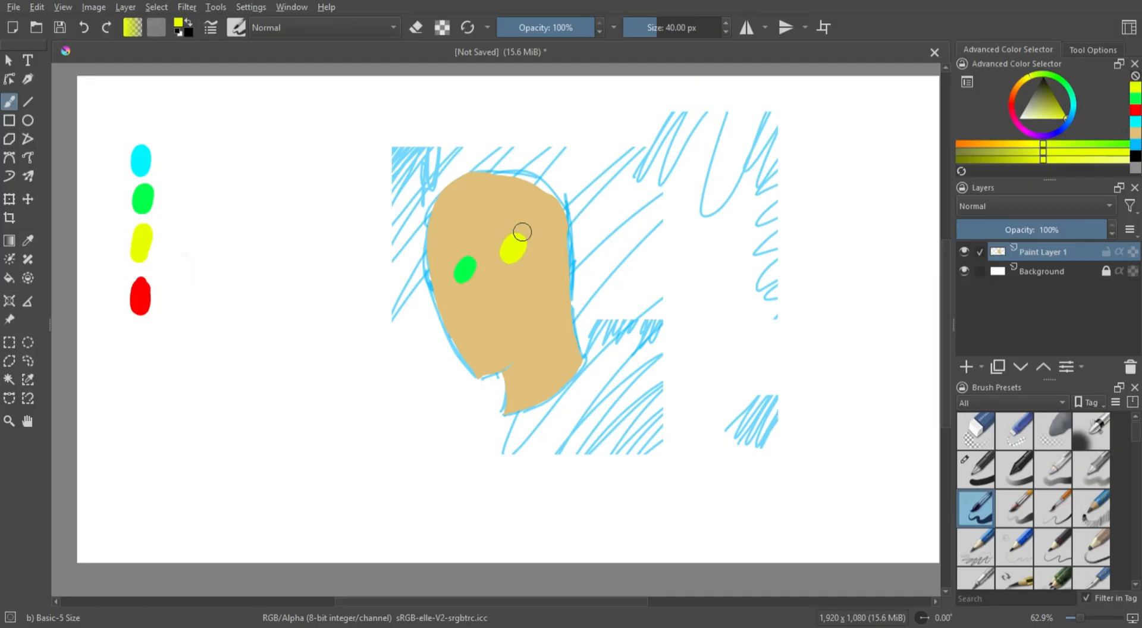
ctrl+click(145, 300)
drag(477, 305, 529, 289)
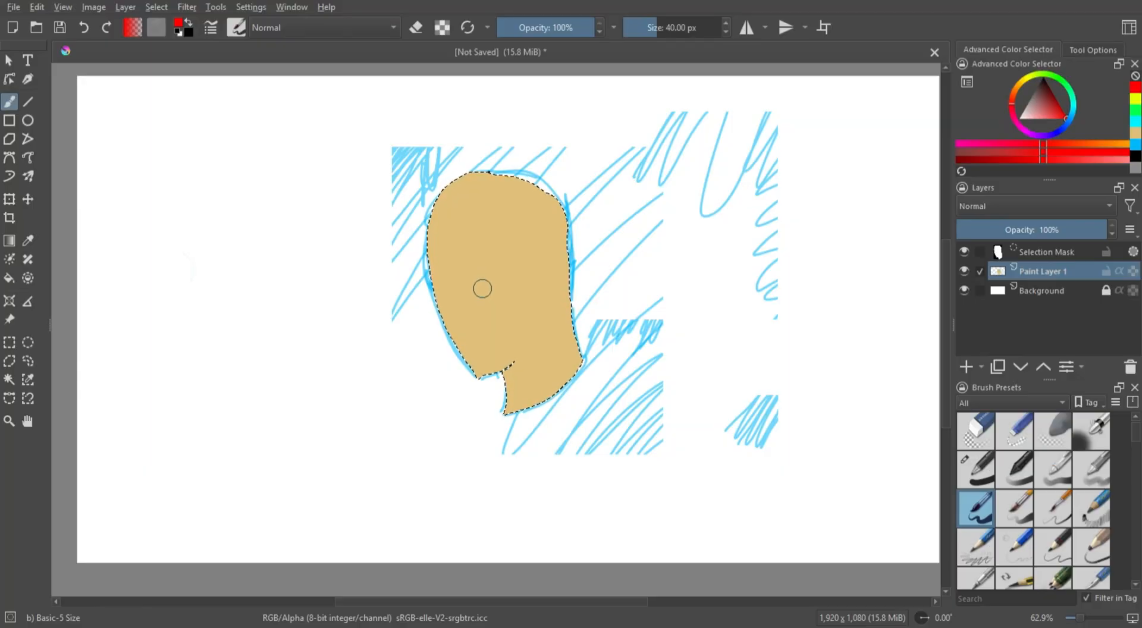
- Fill the selected head and neck with red using the Fill tool, and undo the fill
click(9, 278)
click(512, 272)
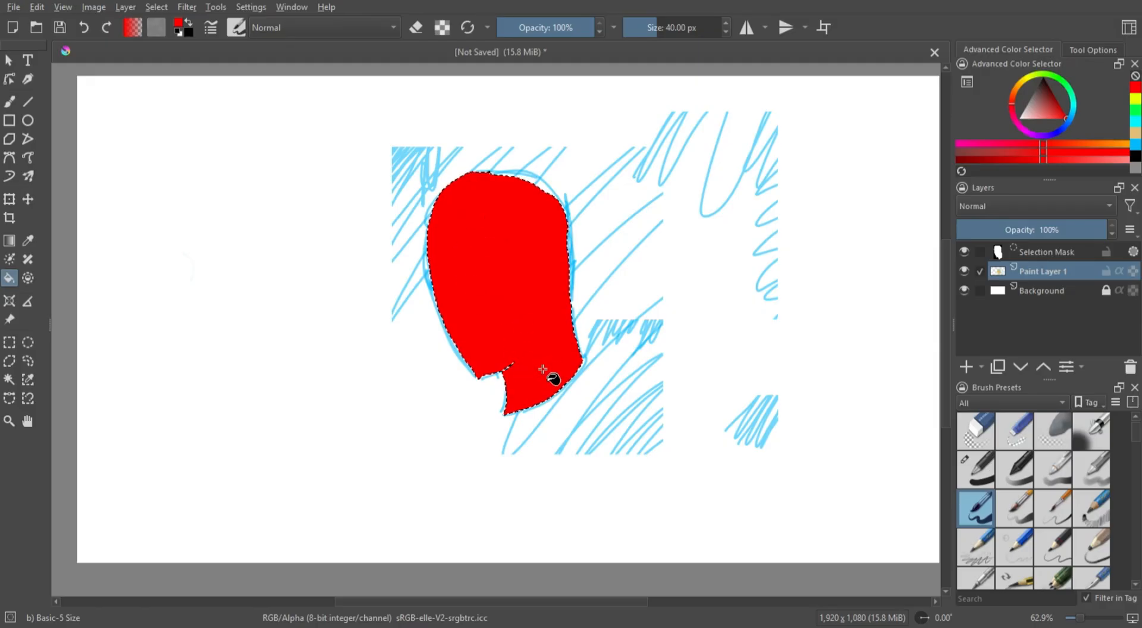
click(83, 28)
- Switch from the Freehand Brush to the Fill tool, refill the selected head with red, and return to the brush
click(10, 102)
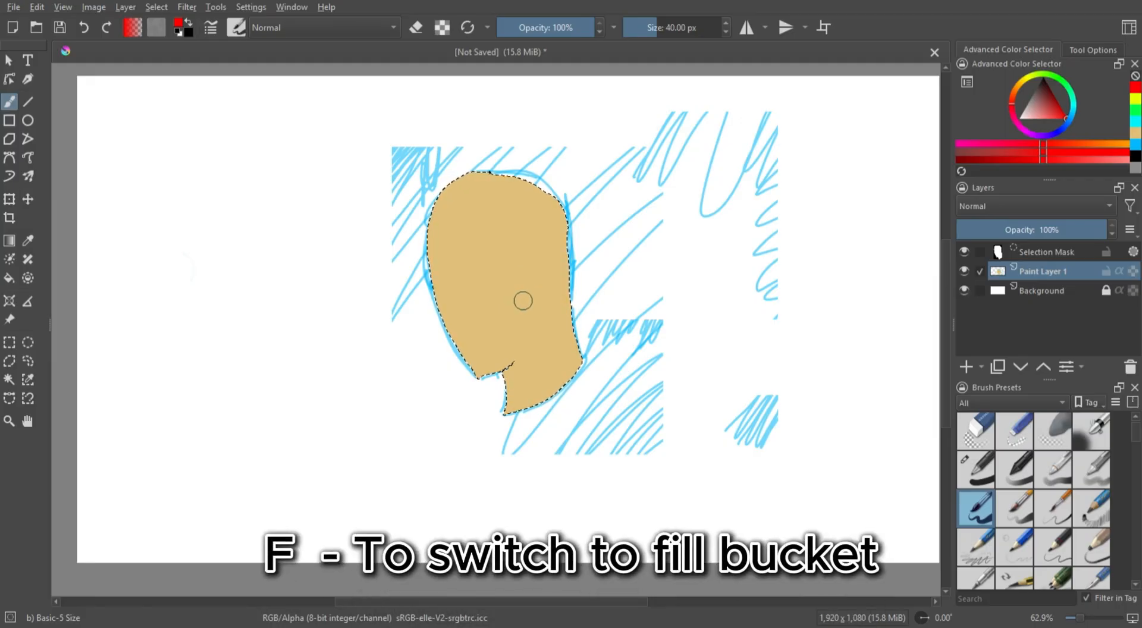
key(f)
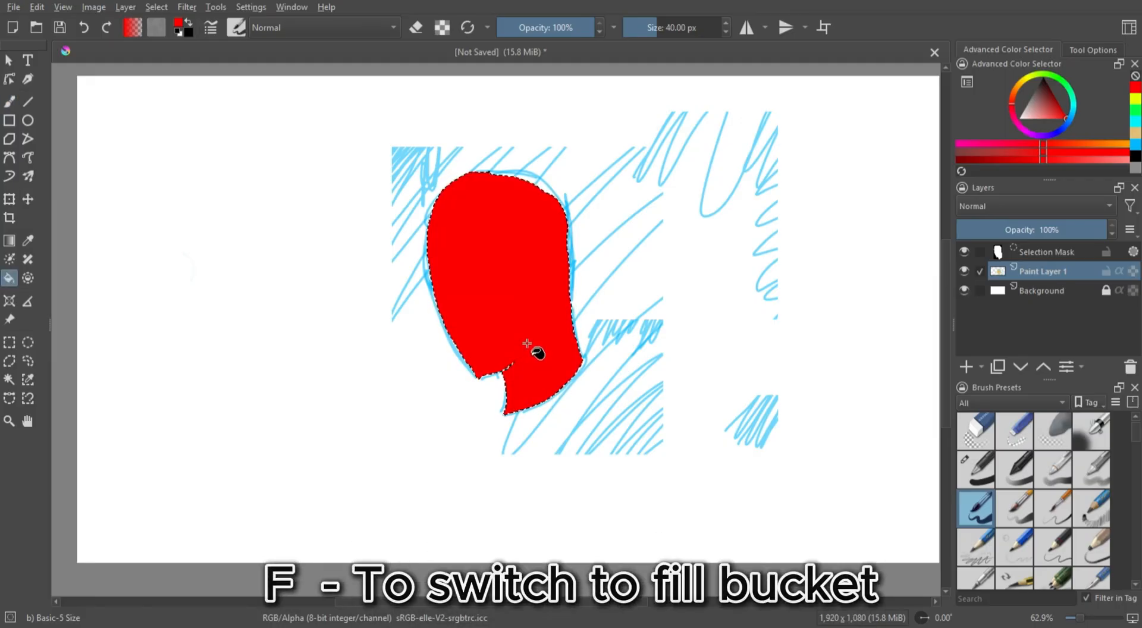
key(b)
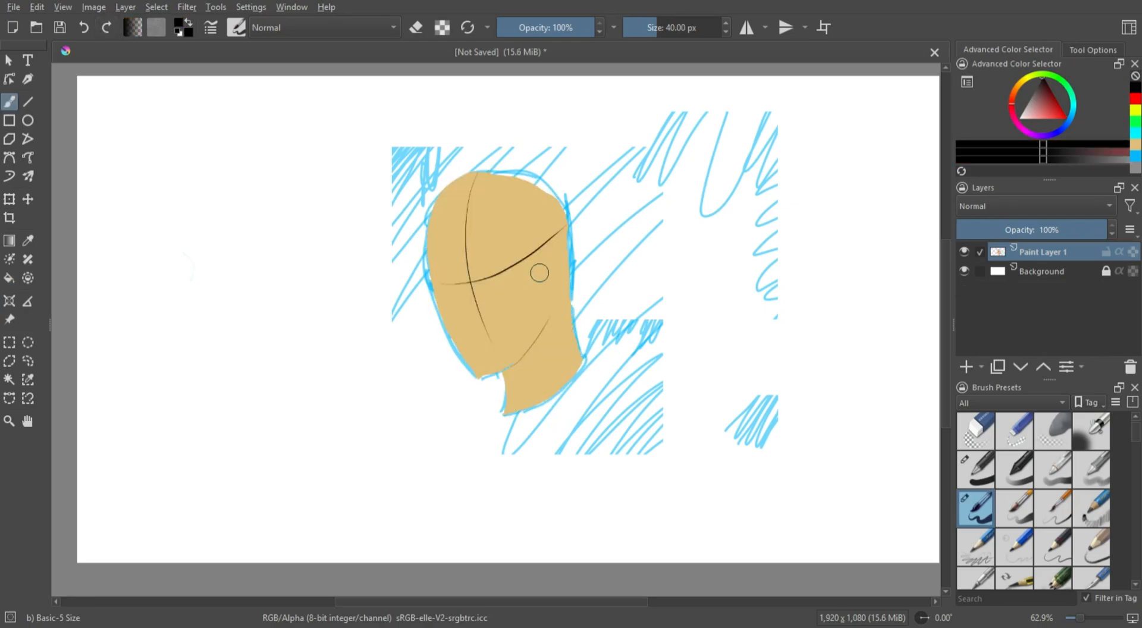
- Turn on eraser mode, erase across the black eye guideline on the head's right side, and toggle eraser mode again
key(e)
drag(528, 271, 550, 226)
key(e)
key(e)
key(e)
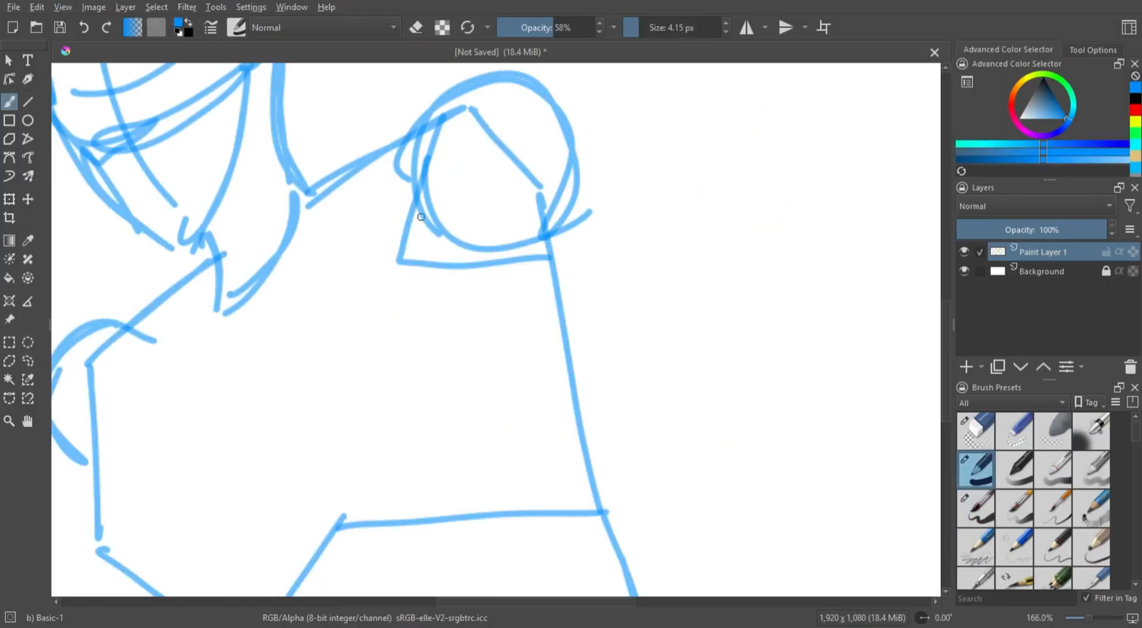
- Sketch the figure's right-hand arm below the shoulder circle in blue, adding the upper arm, elbow, forearm and hand
mouse_move(418, 200)
mouse_down()
mouse_move(484, 318)
mouse_move(515, 345)
mouse_up()
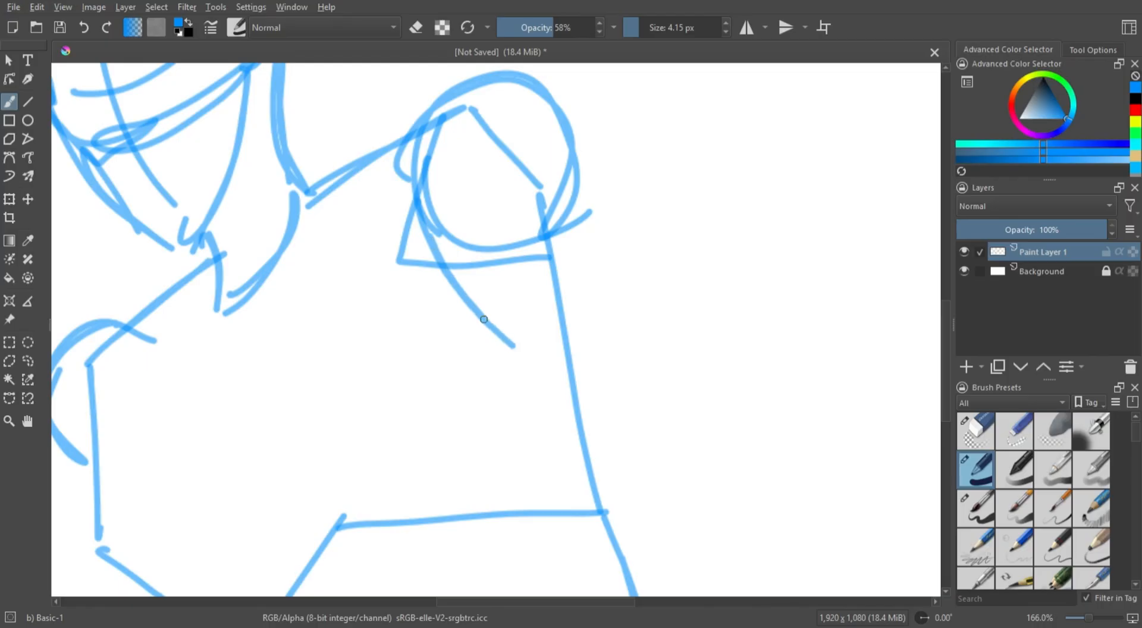
mouse_move(570, 143)
mouse_down()
mouse_move(596, 285)
mouse_move(615, 329)
mouse_move(637, 332)
mouse_move(619, 366)
mouse_move(623, 357)
mouse_up()
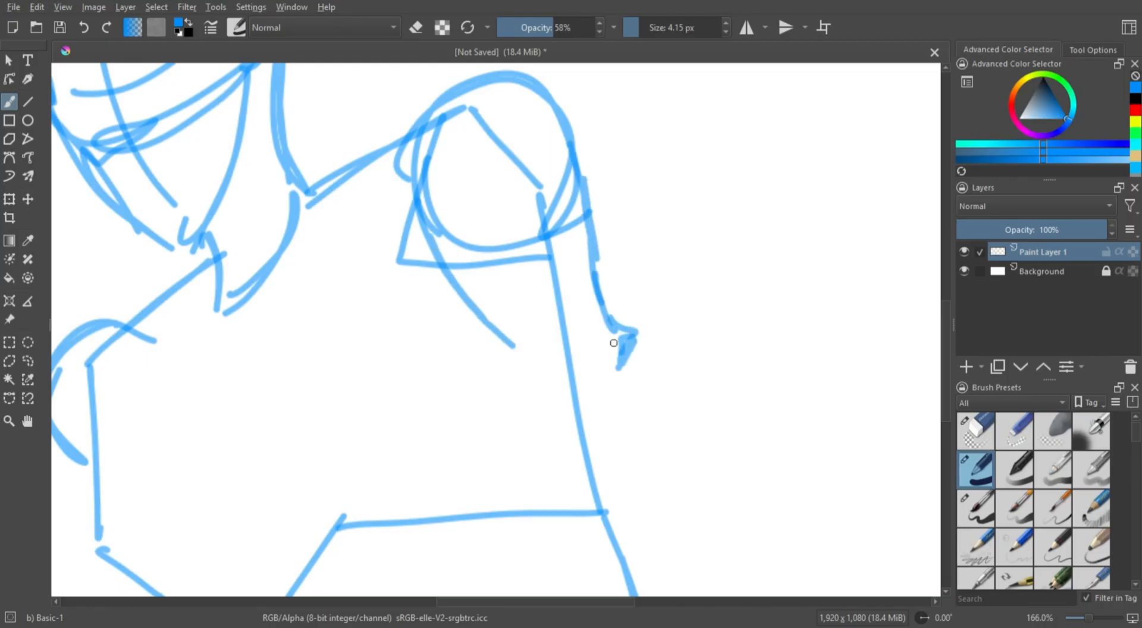
mouse_move(527, 341)
mouse_down()
mouse_move(465, 401)
mouse_move(443, 470)
mouse_up()
mouse_move(618, 363)
mouse_down()
mouse_move(572, 436)
mouse_move(493, 498)
mouse_up()
drag(411, 472, 452, 559)
- Outline the sketched arm from shoulder to hand with the Freehand Selection tool
right_click(573, 484)
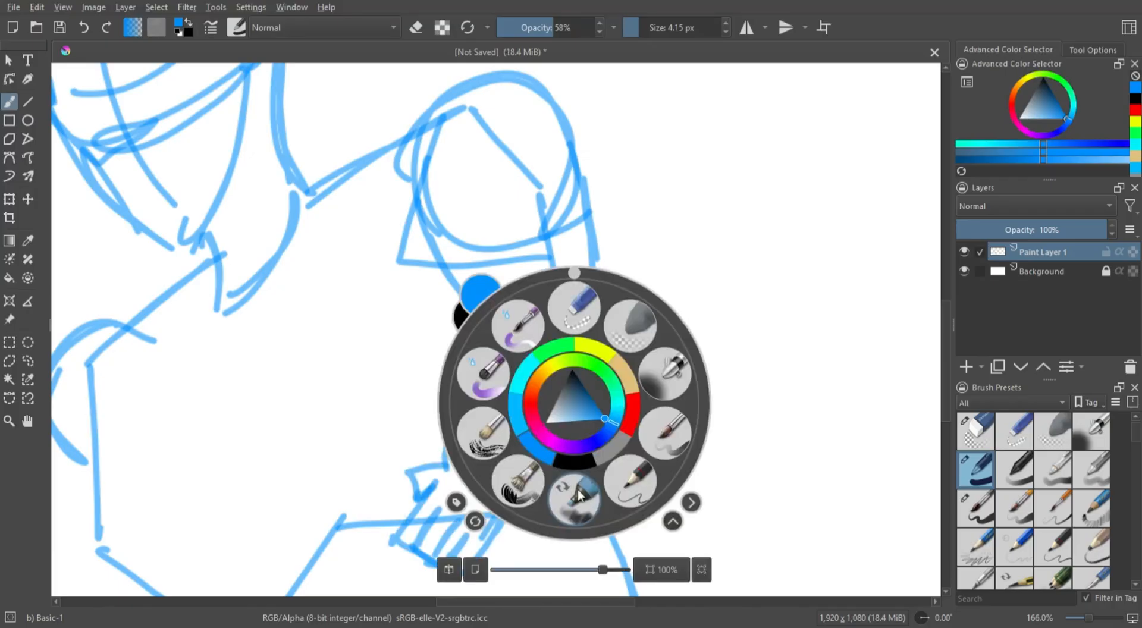
drag(605, 568, 535, 568)
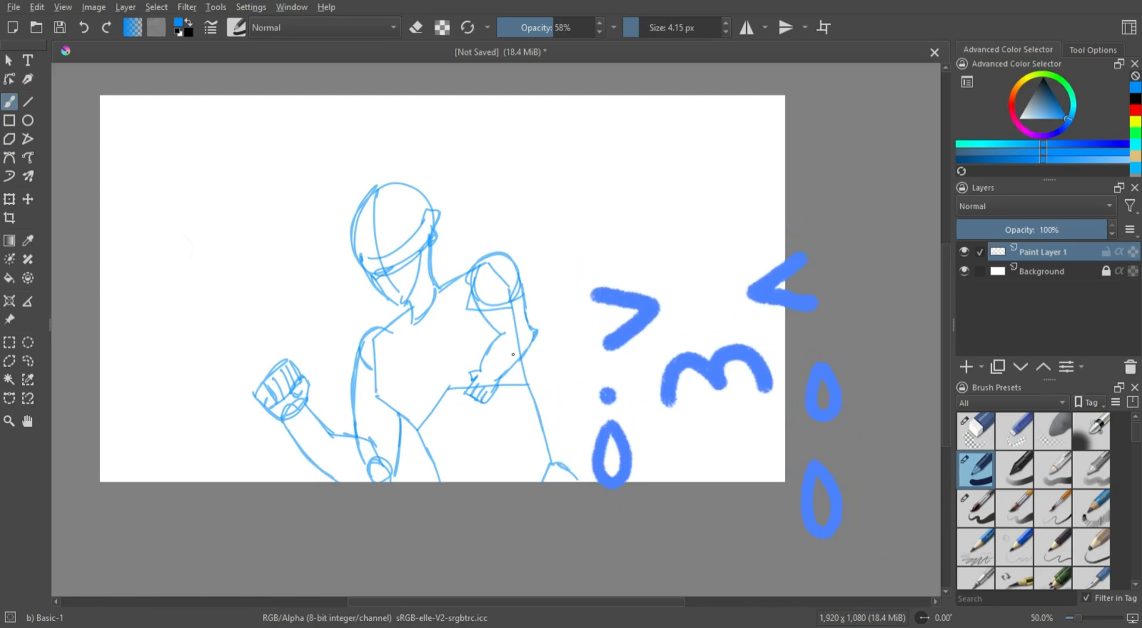
click(27, 361)
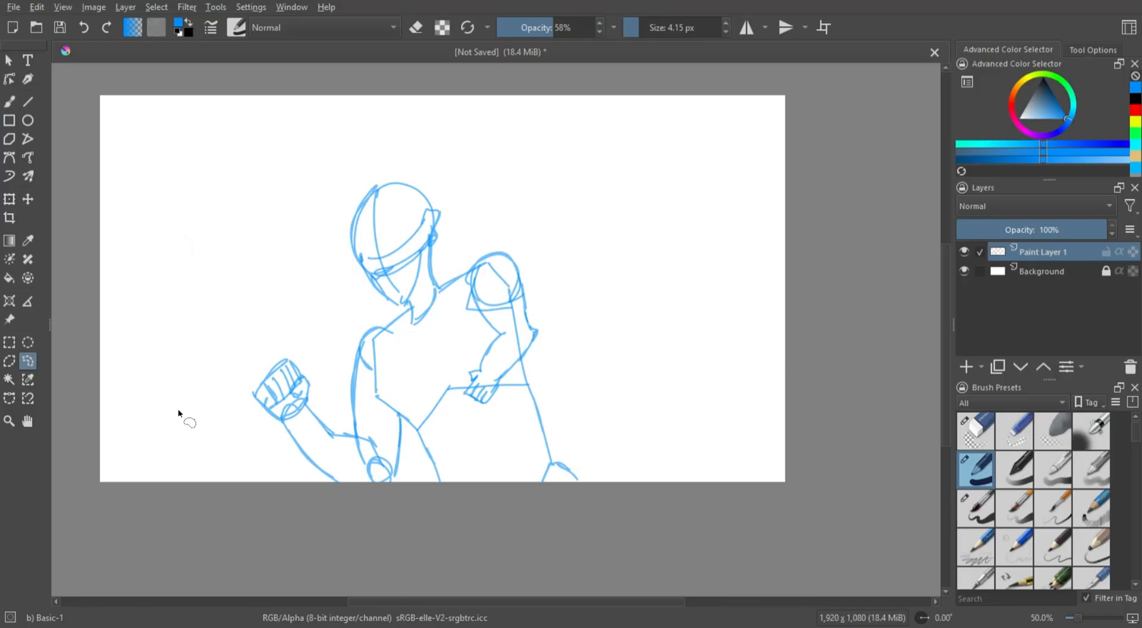
drag(512, 242, 468, 404)
drag(548, 341, 513, 242)
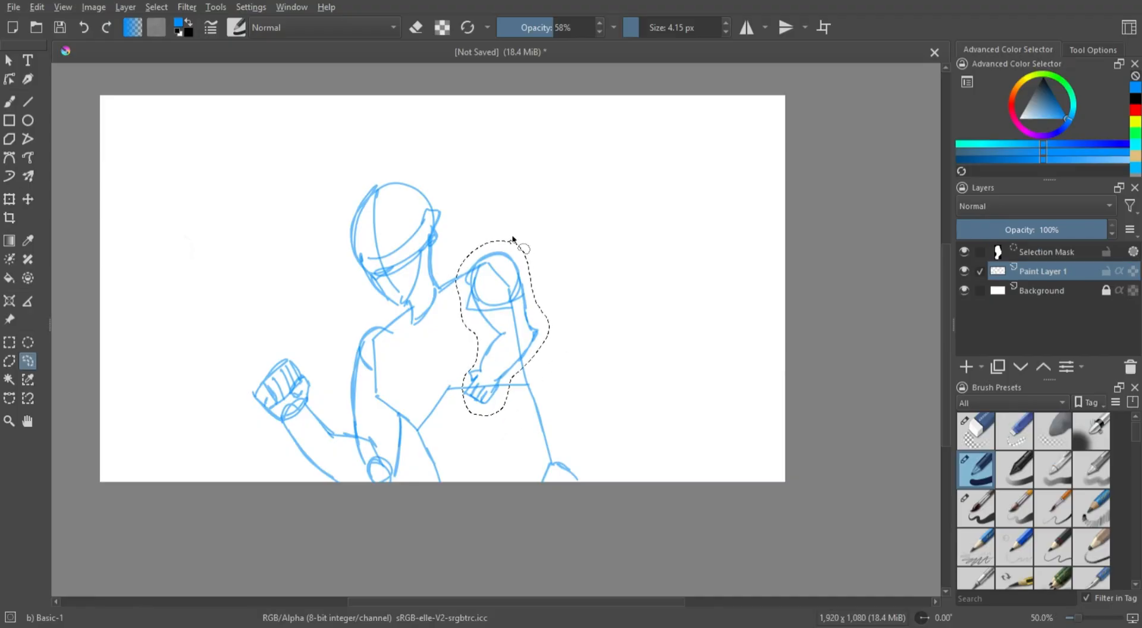
- Try scaling the selected arm and stretching it horizontally with the Transform tool, and undo the stretch
click(10, 200)
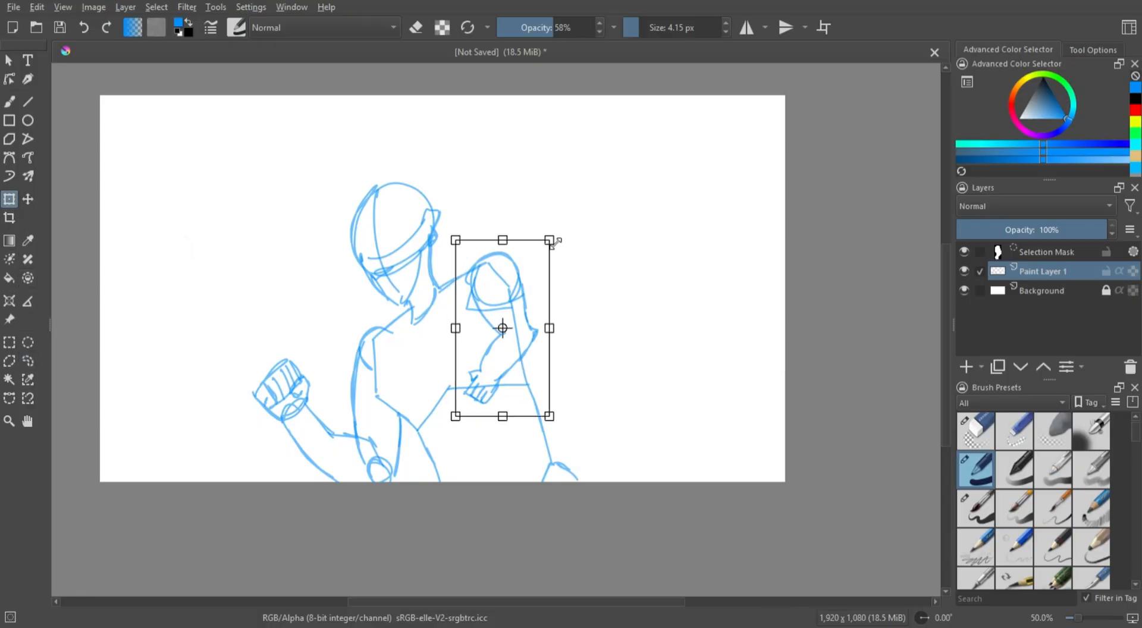
mouse_move(554, 243)
mouse_down()
mouse_move(589, 208)
mouse_move(625, 204)
mouse_move(650, 256)
mouse_up()
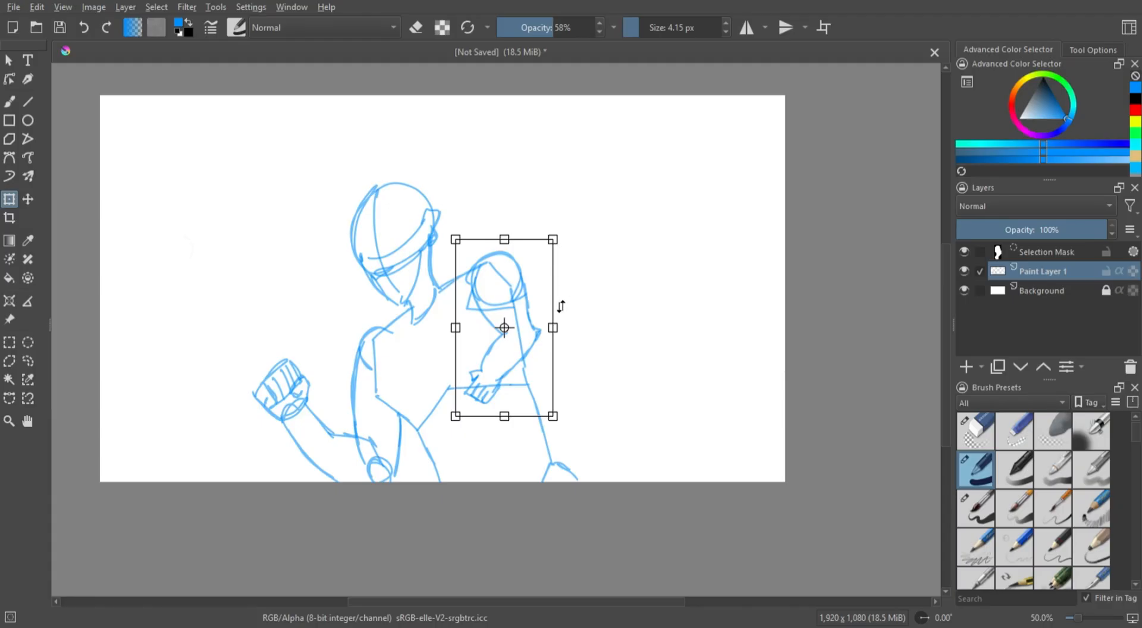
mouse_move(564, 327)
mouse_down()
mouse_move(824, 339)
mouse_move(808, 331)
mouse_up()
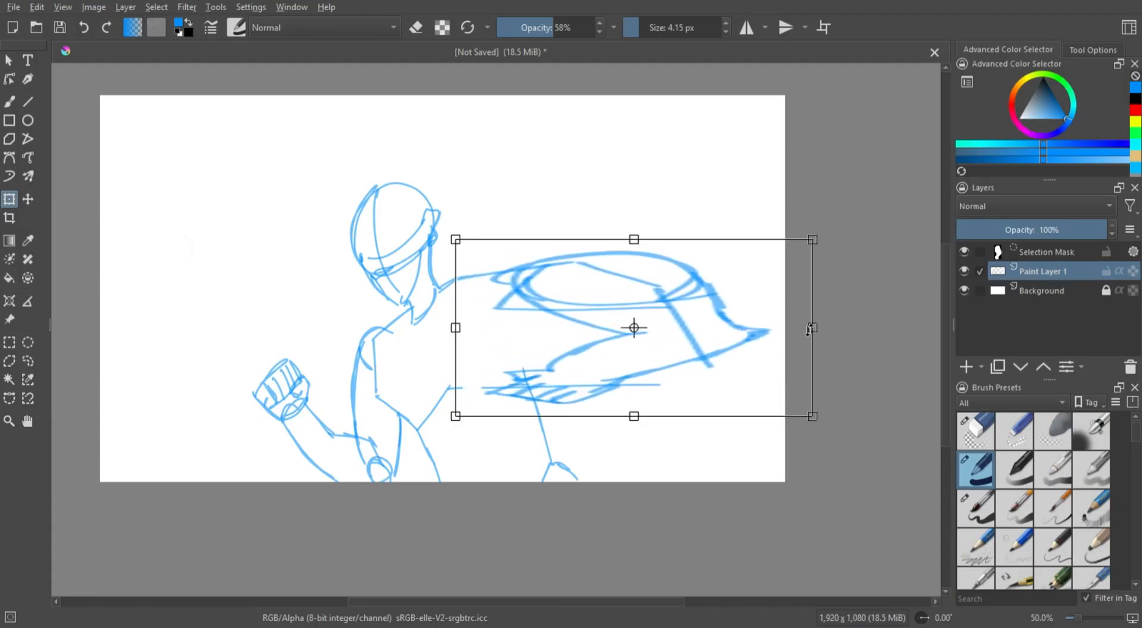
click(84, 27)
- Enlarge the selected arm slightly from its upper corner, apply the transform, and clear the selection
mouse_move(558, 241)
mouse_down()
mouse_move(645, 166)
mouse_move(534, 301)
mouse_move(592, 204)
mouse_move(574, 223)
mouse_up()
key(Return)
key(ctrl+shift+a)
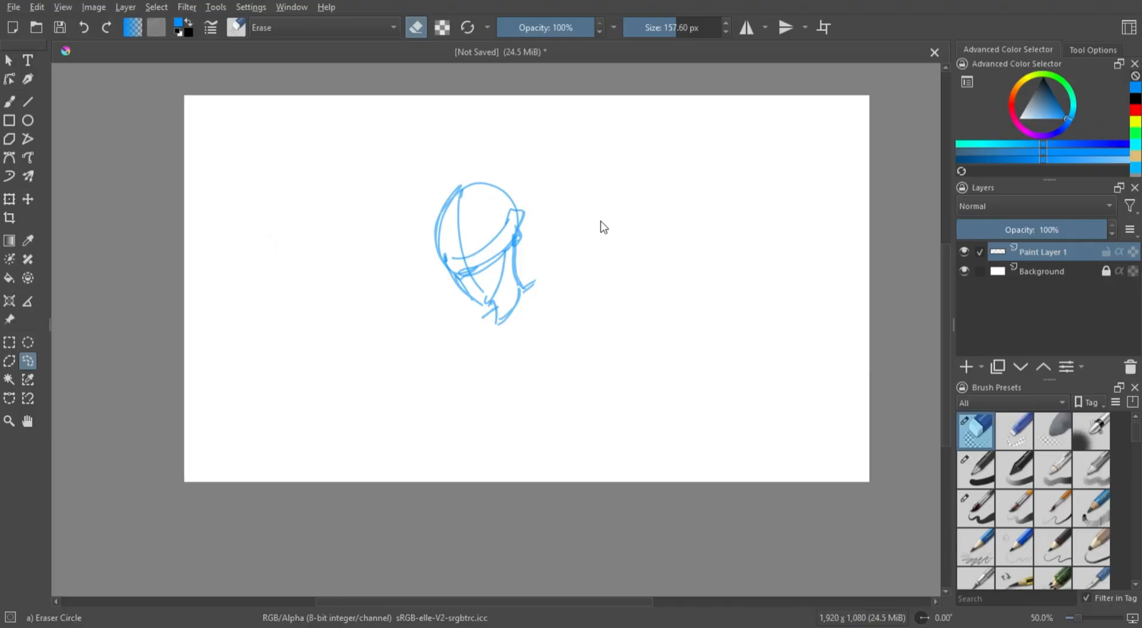
- Add the cartoon character as a reference image, move it to the canvas's left edge, and try rotating it before undoing the rotation
key(ctrl+shift+r)
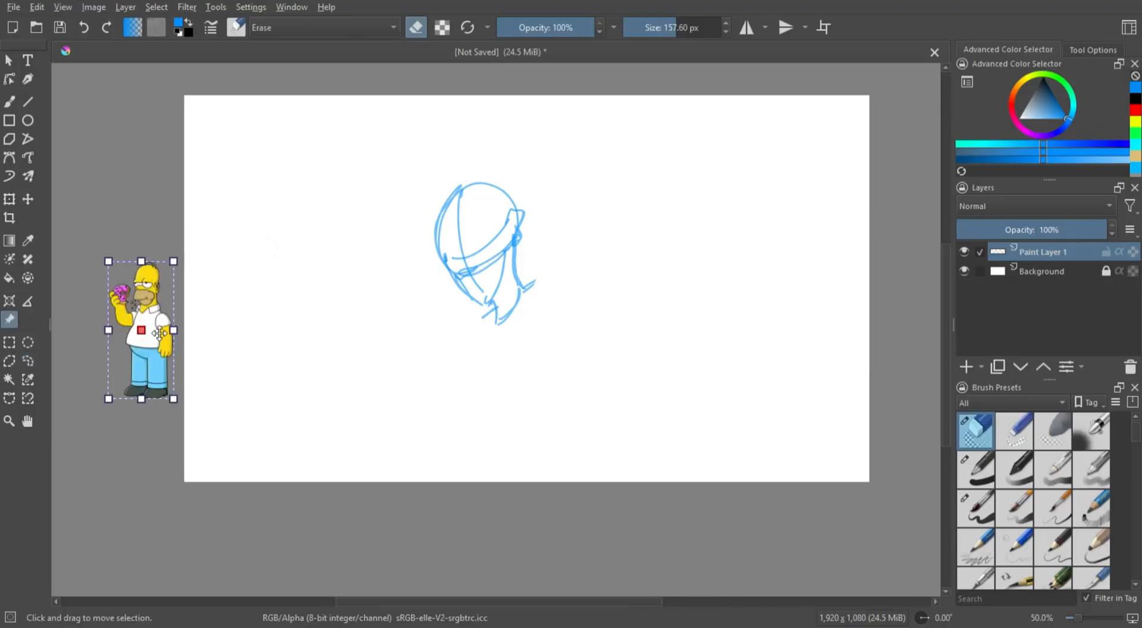
drag(159, 331, 194, 289)
drag(229, 179, 275, 178)
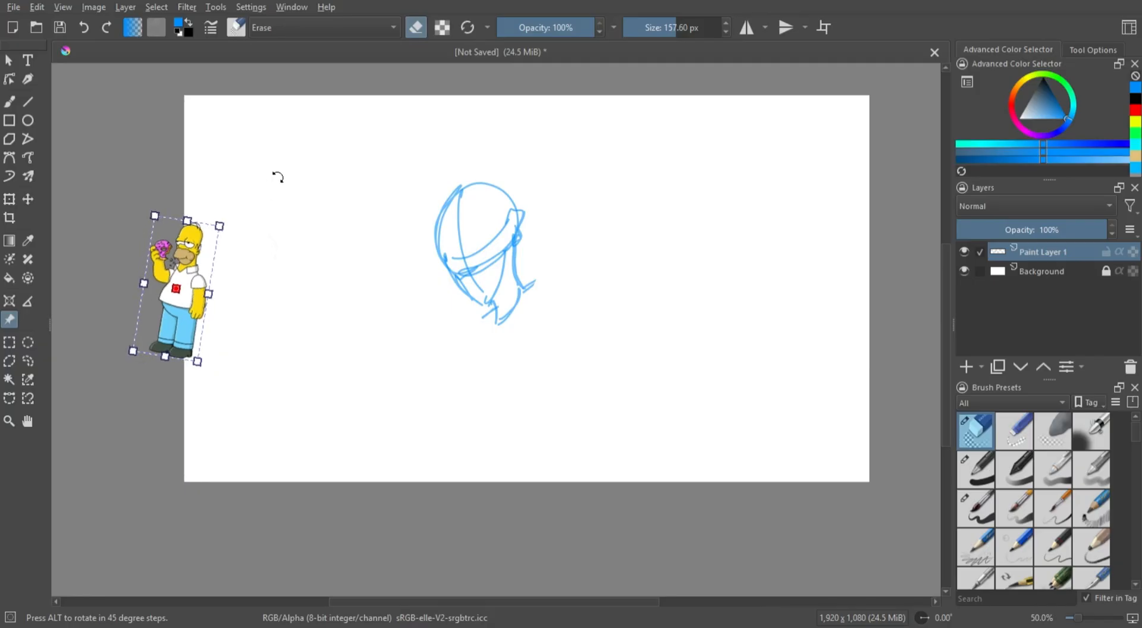
click(88, 25)
- Enlarge the cartoon reference image, reposition it over the canvas's left edge, and delete it
drag(208, 216, 333, 64)
mouse_move(297, 182)
mouse_down()
mouse_move(311, 311)
mouse_move(766, 219)
mouse_move(793, 276)
mouse_move(170, 231)
mouse_up()
mouse_move(169, 279)
mouse_down()
mouse_move(196, 299)
mouse_move(185, 291)
mouse_up()
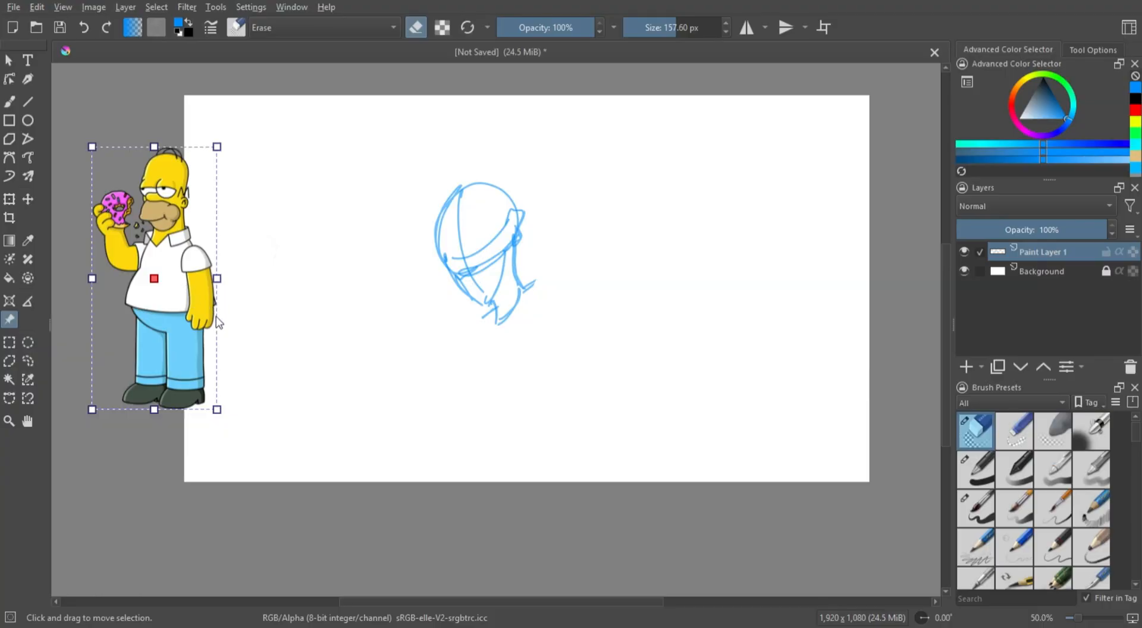
key(Delete)
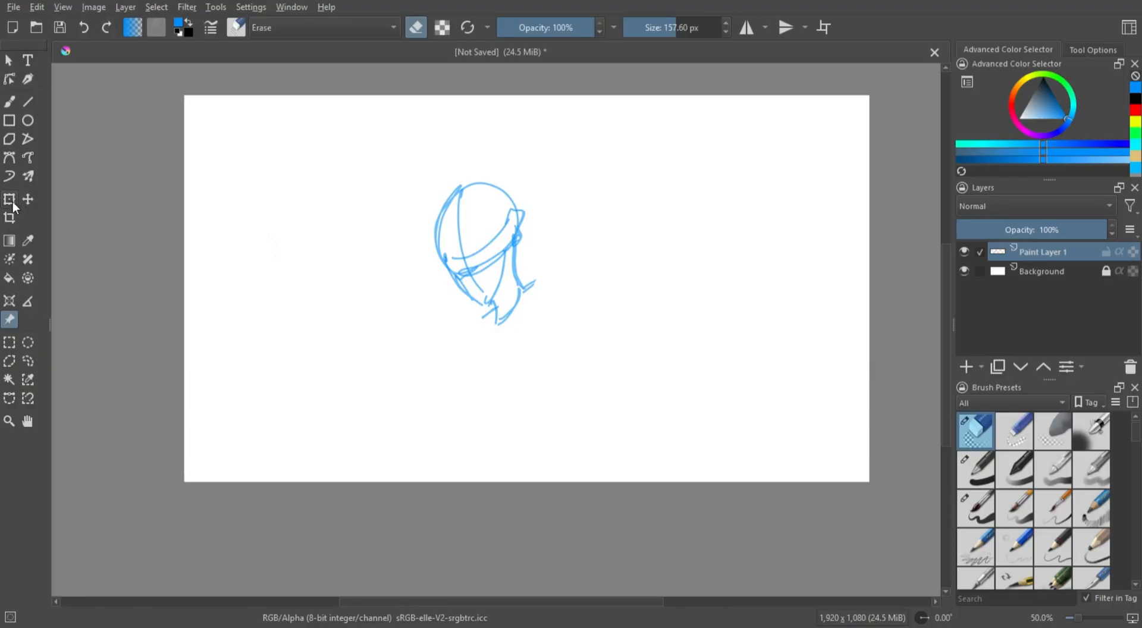
- Outline the blue head sketch with the Freehand Selection tool and move it slightly right and down with the Move tool
click(30, 357)
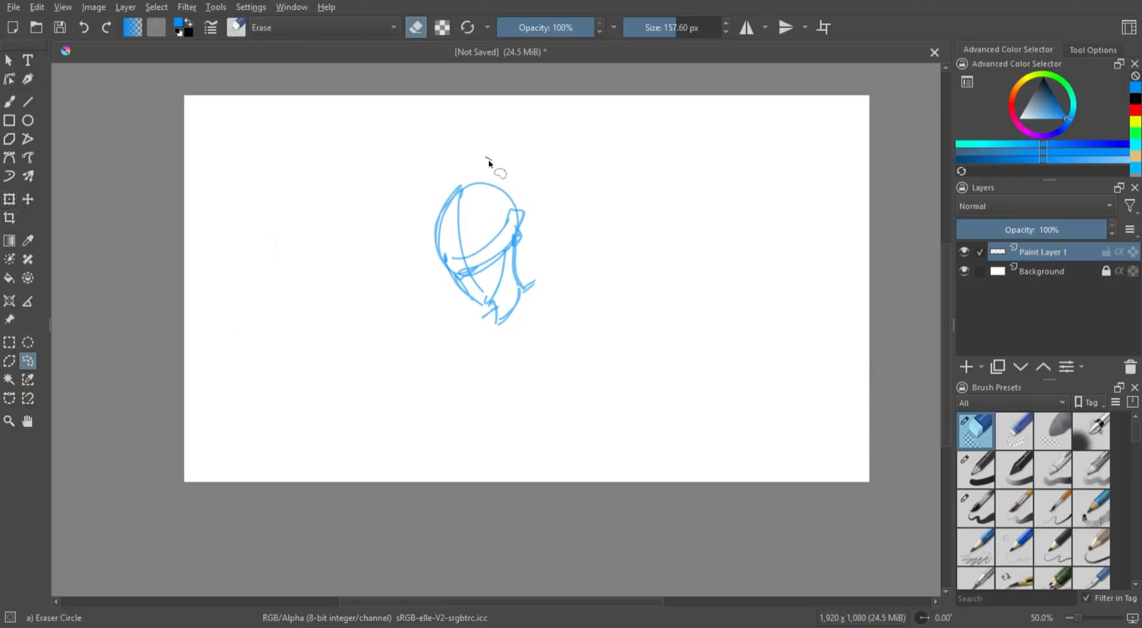
mouse_move(489, 160)
mouse_down()
mouse_move(433, 339)
mouse_move(561, 356)
mouse_move(579, 279)
mouse_move(523, 179)
mouse_move(490, 159)
mouse_up()
click(33, 200)
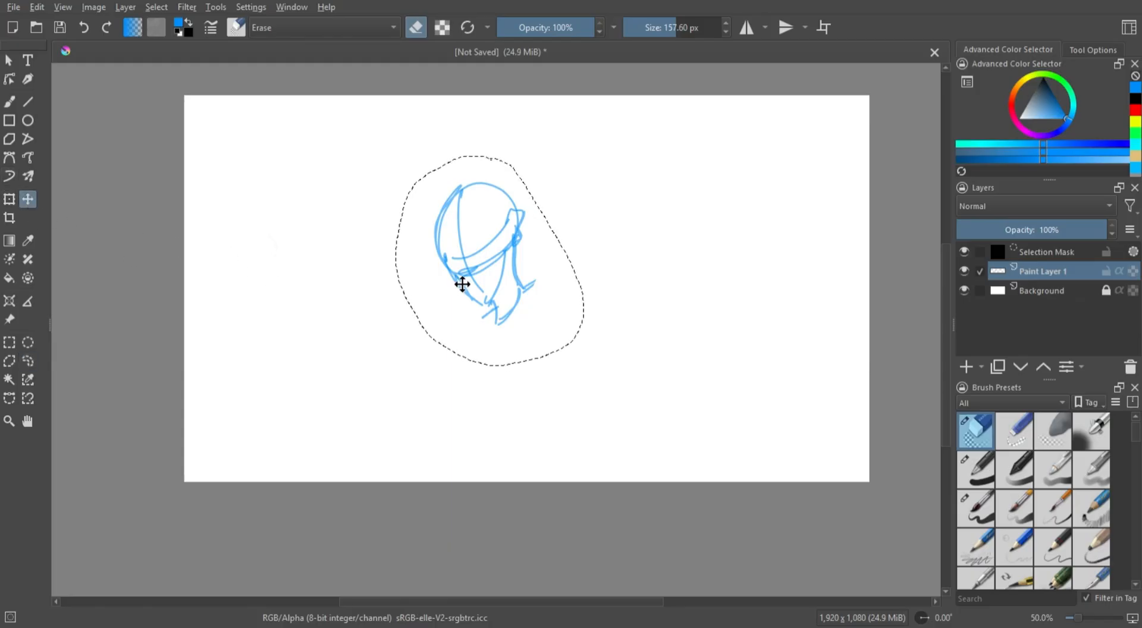
mouse_move(463, 284)
mouse_down()
mouse_move(655, 286)
mouse_move(515, 304)
mouse_move(382, 353)
mouse_move(369, 259)
mouse_move(594, 258)
mouse_move(476, 326)
mouse_move(462, 295)
mouse_move(515, 306)
mouse_move(484, 326)
mouse_move(500, 270)
mouse_move(484, 291)
mouse_up()
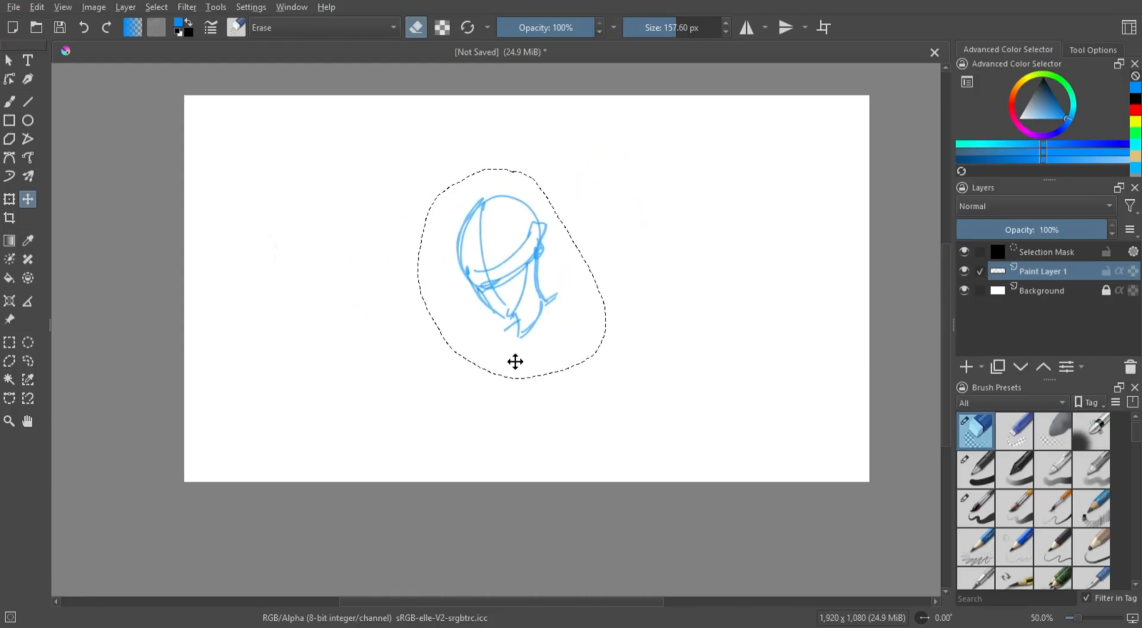
- Switch to the Basic-1 brush and set its brush smoothing to Stabilizer
click(983, 465)
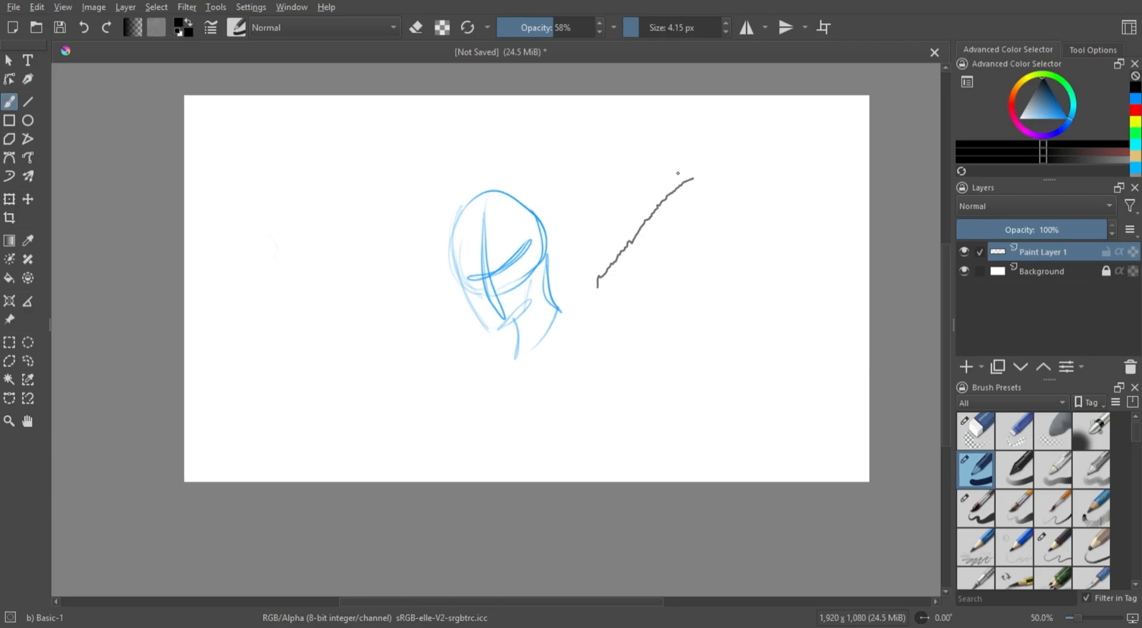
click(1094, 50)
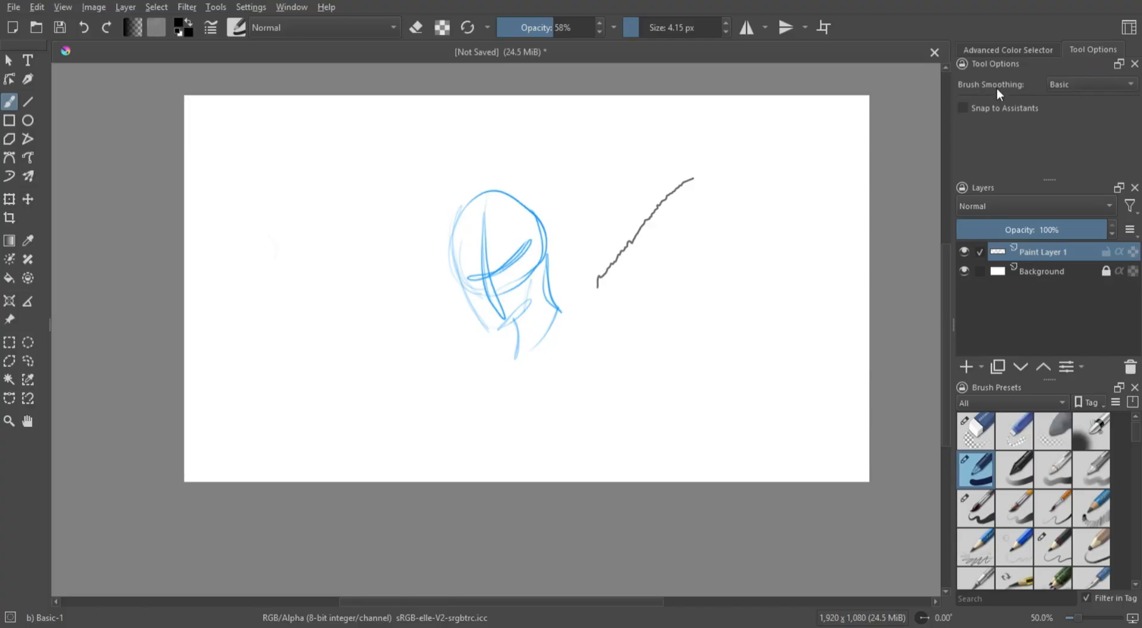
click(1087, 84)
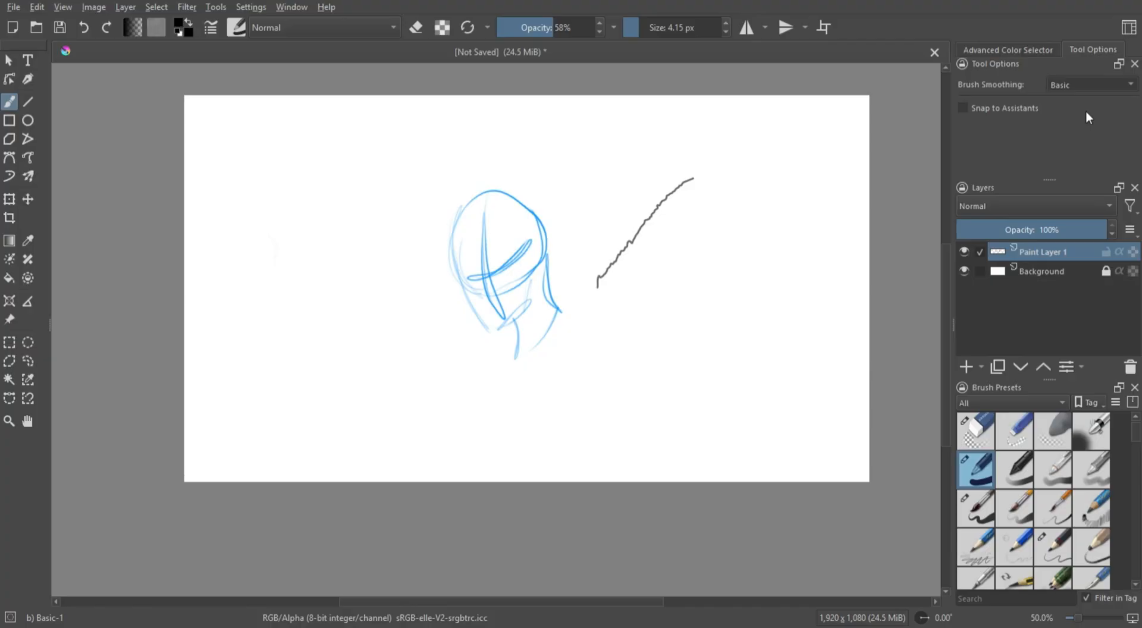
click(1086, 109)
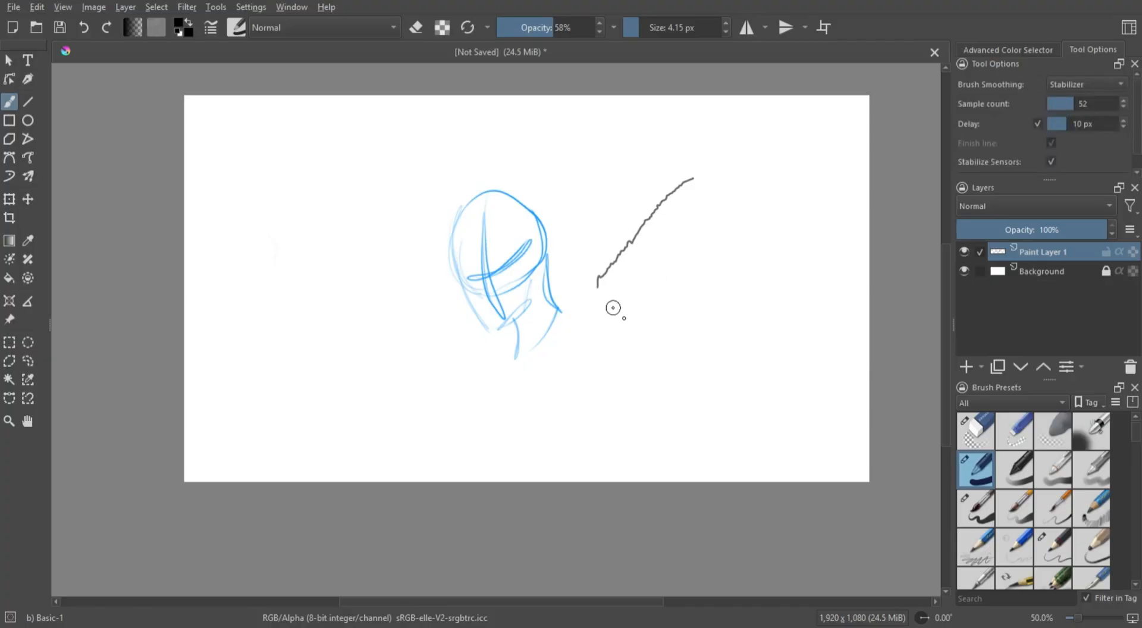
- Draw a diagonal line and a looping curve with the stabilizer, and a large sweeping curve with the delay set to 113 px
drag(614, 309, 718, 181)
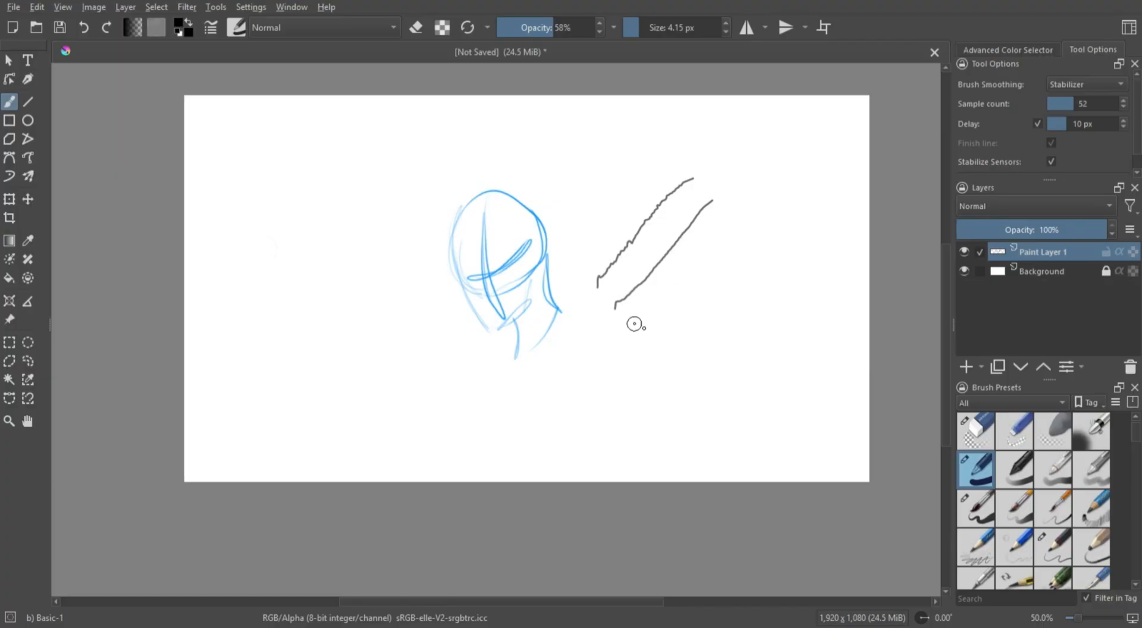
mouse_move(669, 406)
mouse_down()
mouse_move(670, 359)
mouse_move(773, 260)
mouse_move(732, 267)
mouse_move(785, 300)
mouse_move(739, 345)
mouse_move(774, 357)
mouse_up()
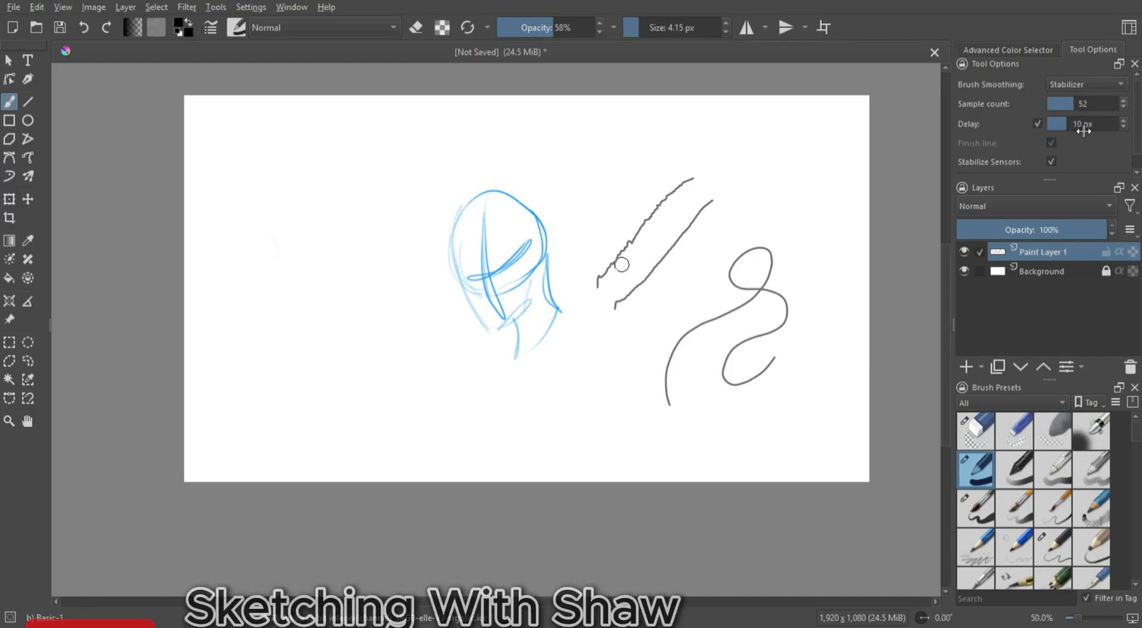
drag(1068, 124, 1071, 129)
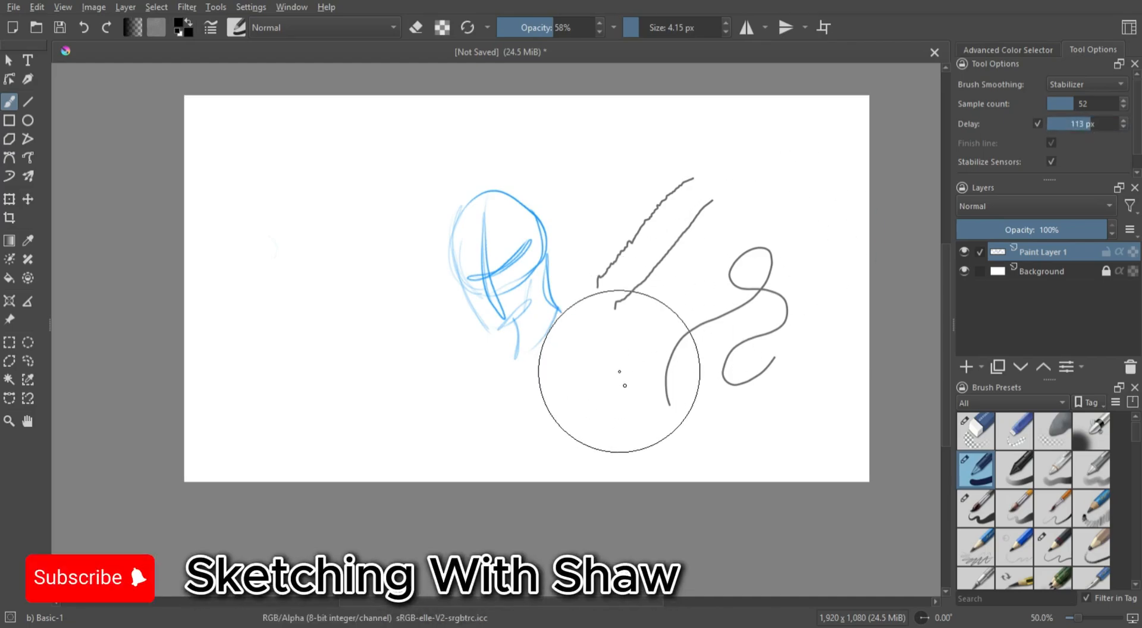
mouse_move(617, 373)
mouse_down()
mouse_move(408, 401)
mouse_move(393, 416)
mouse_move(556, 454)
mouse_move(662, 423)
mouse_move(666, 286)
mouse_move(595, 197)
mouse_move(500, 274)
mouse_move(603, 421)
mouse_move(574, 432)
mouse_up()
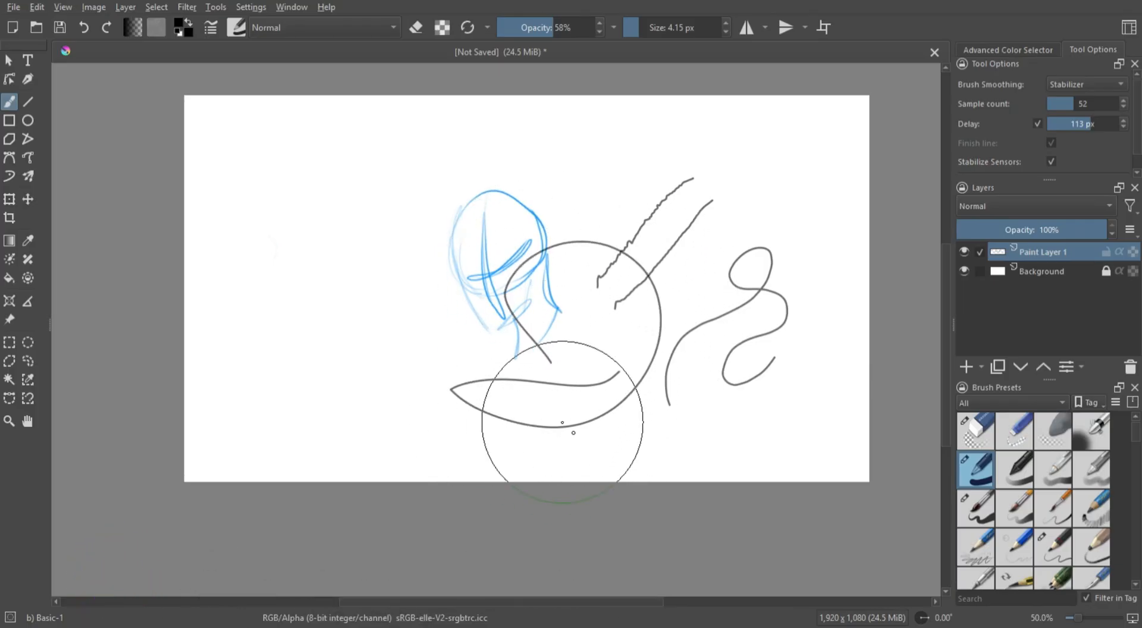
- Reduce the stabilizer delay to 7 px, draw a vertical wavy line at the canvas's right side, and clear Paint Layer 1
drag(1097, 122, 1063, 137)
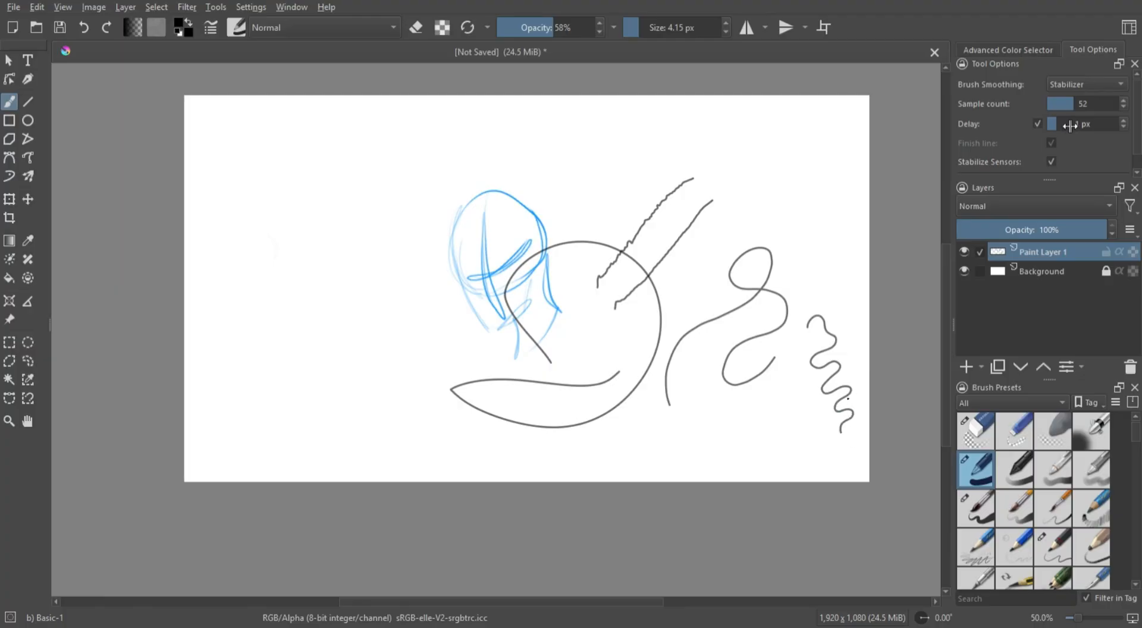
drag(1070, 125, 1073, 137)
mouse_move(801, 206)
mouse_down()
mouse_move(798, 223)
mouse_move(817, 237)
mouse_move(791, 277)
mouse_move(820, 291)
mouse_move(797, 306)
mouse_move(787, 349)
mouse_up()
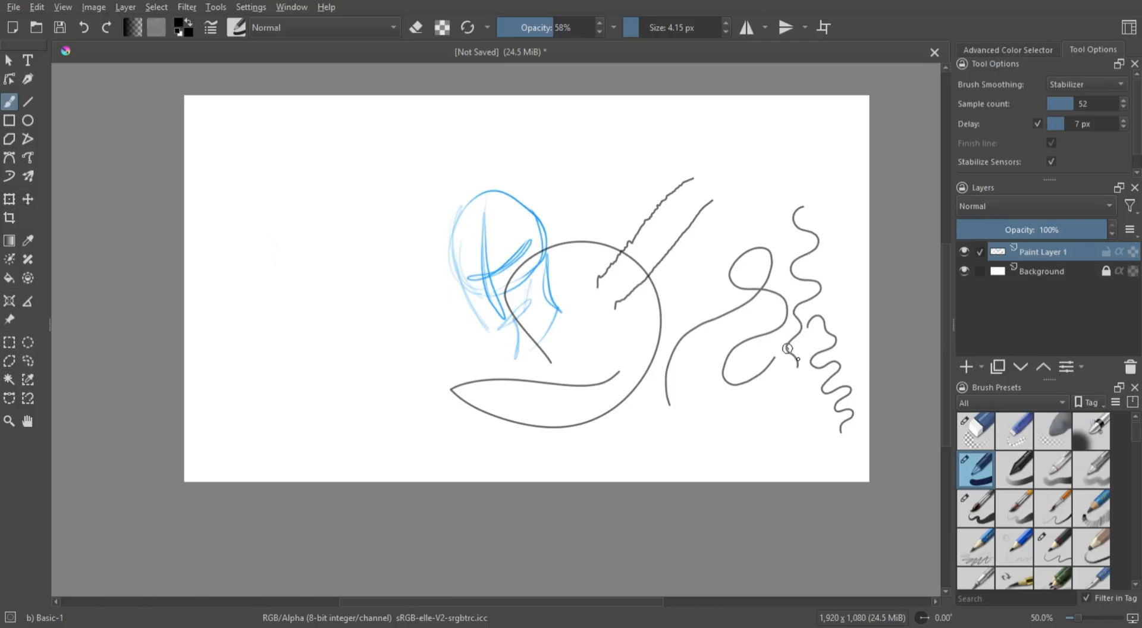
key(Delete)
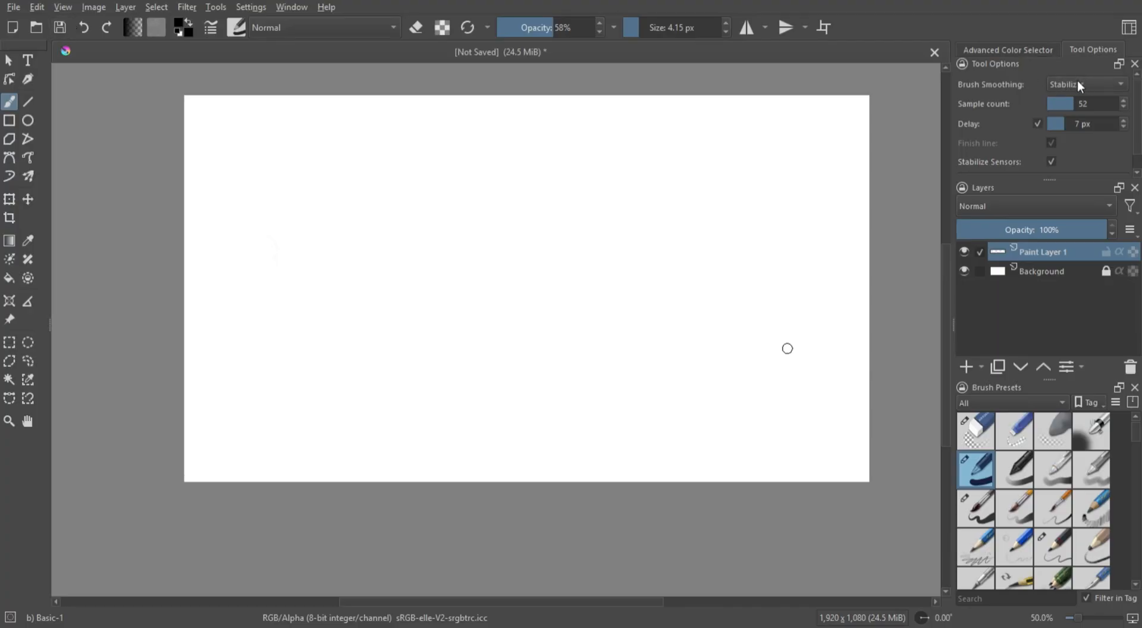
- View the Advanced Color Selector and Tool Options dockers, and take the Layers docker out and dock it back above Brush Presets
click(1028, 50)
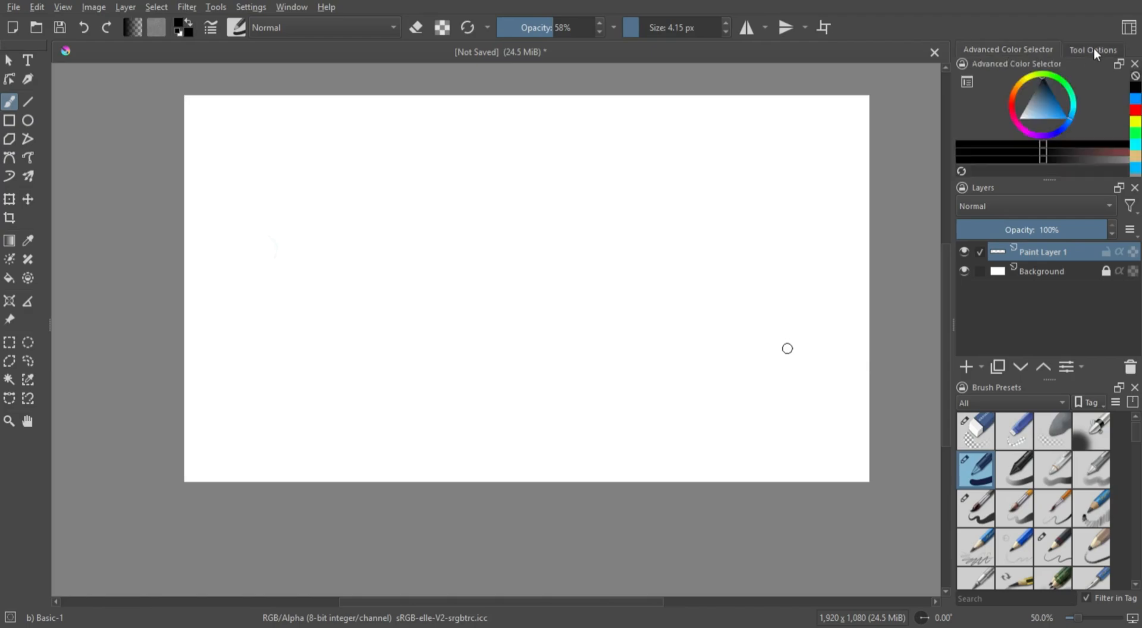
click(1088, 49)
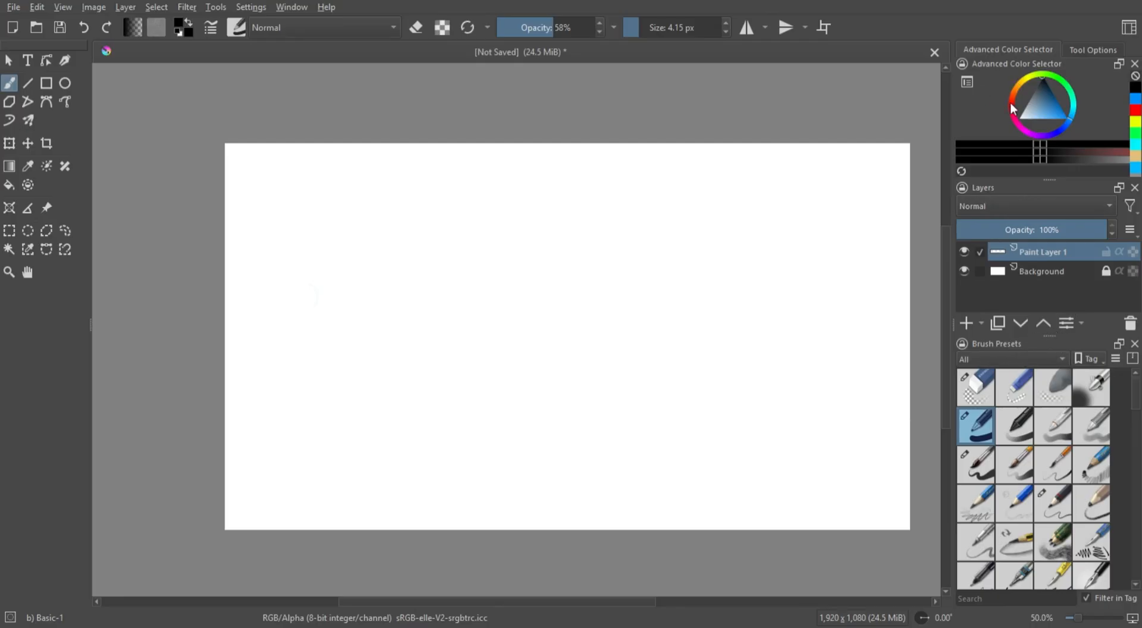
click(1066, 185)
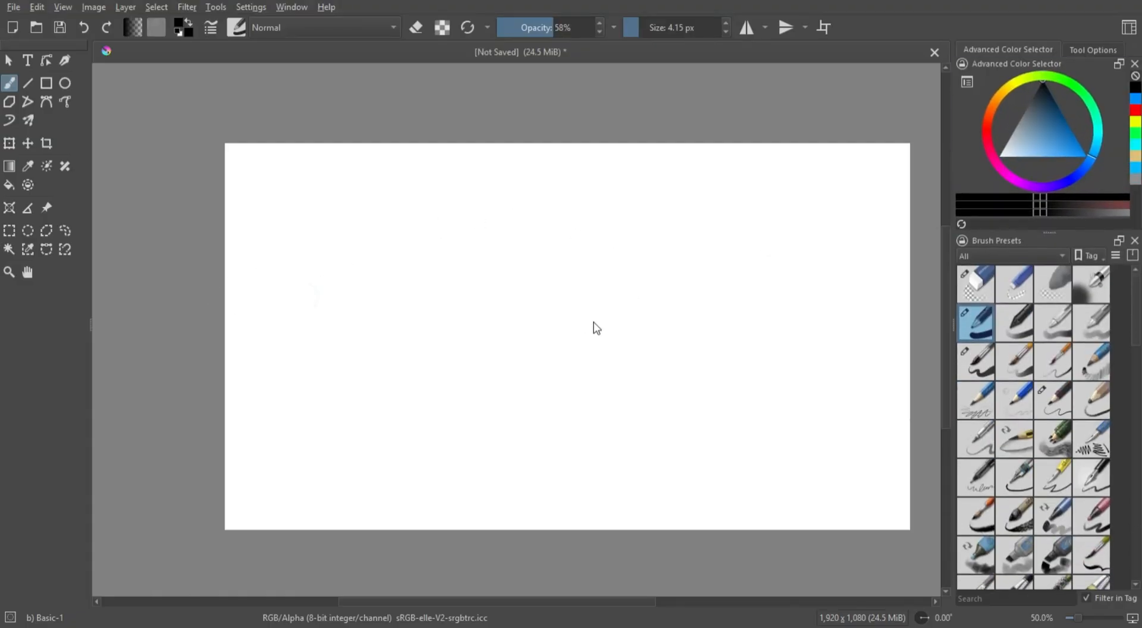
click(1014, 235)
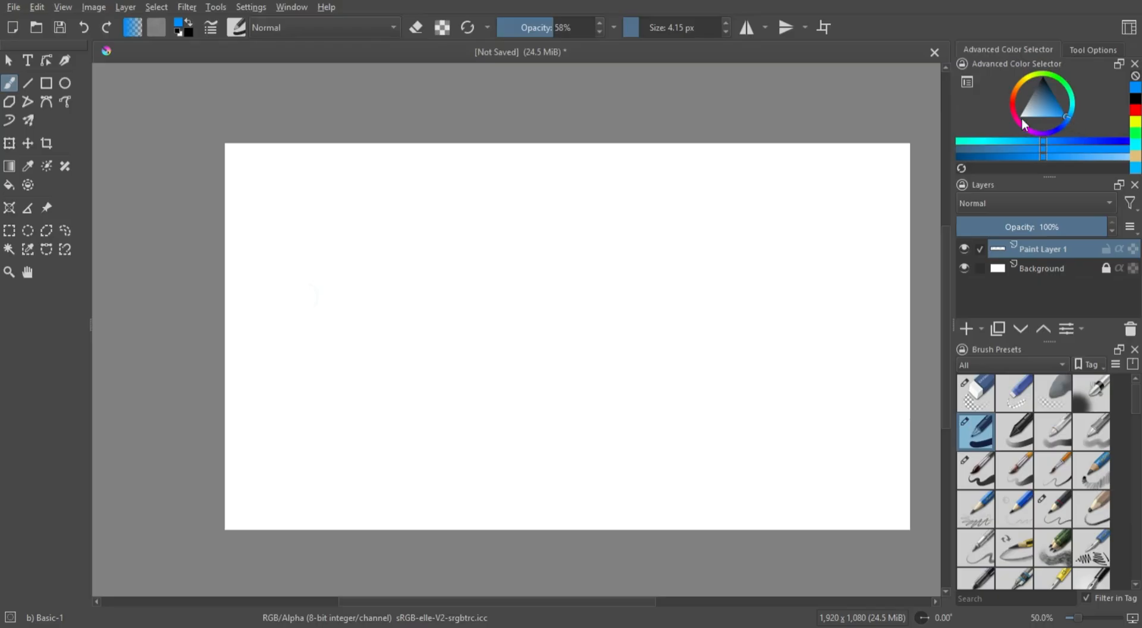
- Lower the brush opacity to 50% and sketch a blue masked head with pointed ears, narrow eyes and a cowl
scroll(559, 38, down, 8)
mouse_move(488, 274)
mouse_down()
mouse_move(503, 365)
mouse_move(521, 374)
mouse_move(475, 310)
mouse_move(488, 282)
mouse_move(552, 269)
mouse_up()
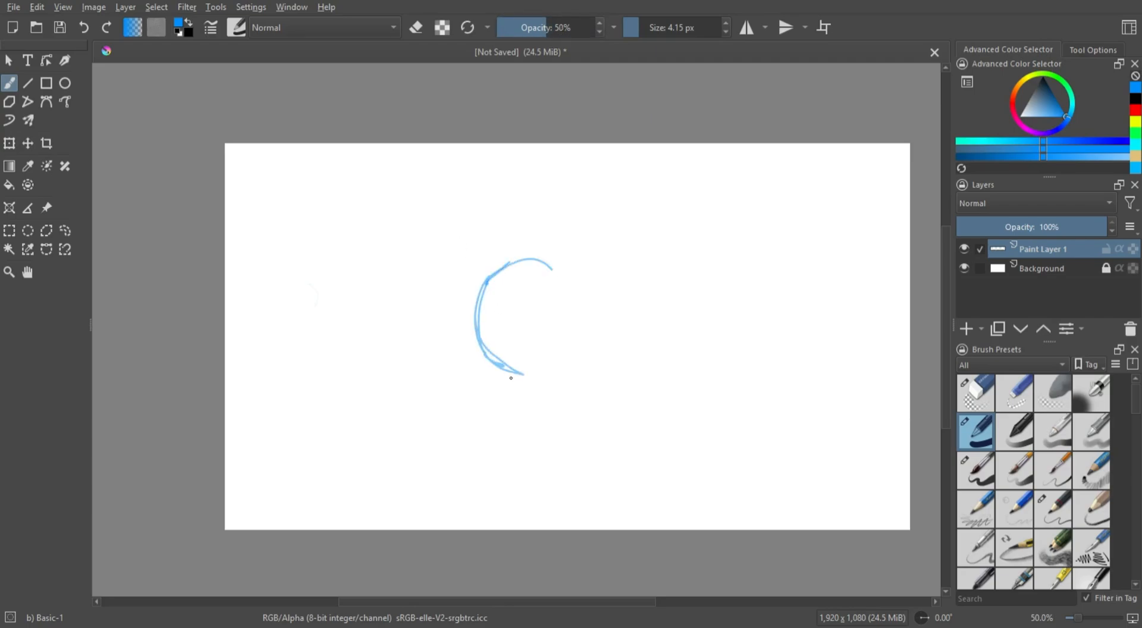
mouse_move(511, 378)
mouse_down()
mouse_move(563, 357)
mouse_move(556, 267)
mouse_move(522, 371)
mouse_move(495, 345)
mouse_up()
drag(518, 336, 542, 318)
- Choose the Basic-5 Size brush with black, draw a thickening wavy test line right of the head, and undo it
click(1014, 431)
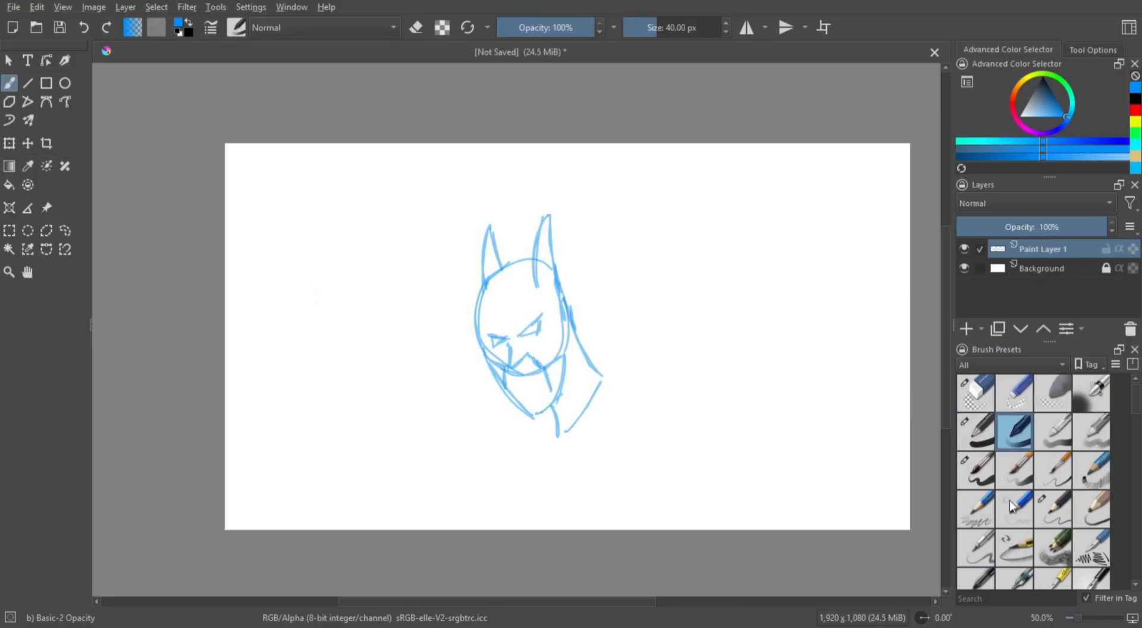
click(977, 473)
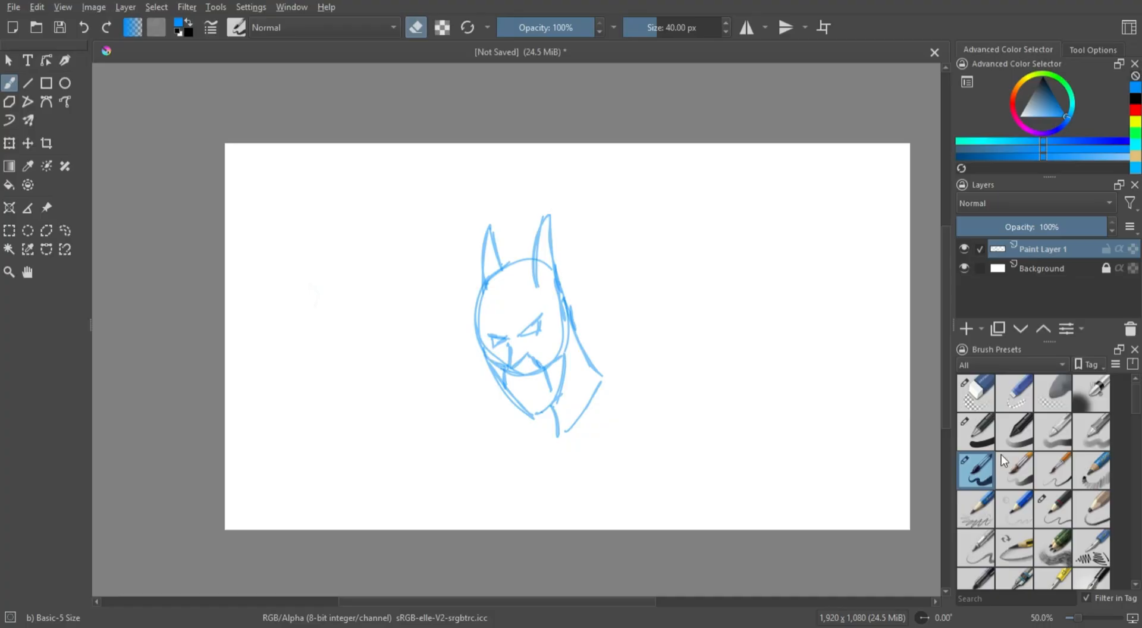
drag(1048, 89, 1045, 67)
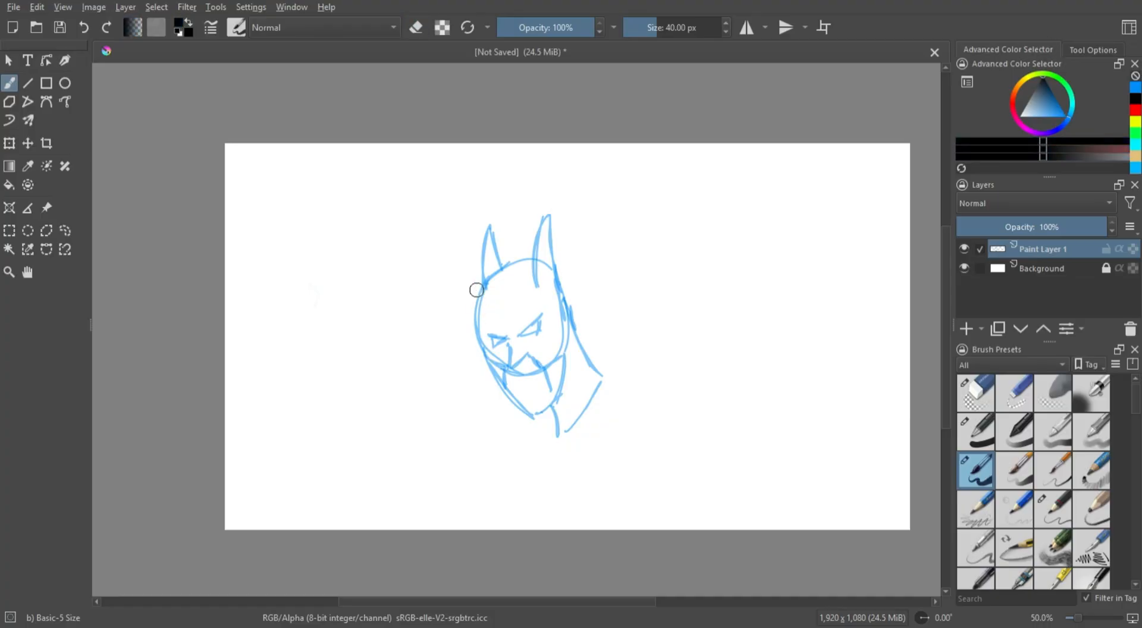
mouse_move(629, 284)
mouse_down()
mouse_move(666, 273)
mouse_move(676, 293)
mouse_move(723, 264)
mouse_move(728, 289)
mouse_move(759, 263)
mouse_move(754, 305)
mouse_move(789, 284)
mouse_move(784, 324)
mouse_move(801, 353)
mouse_up()
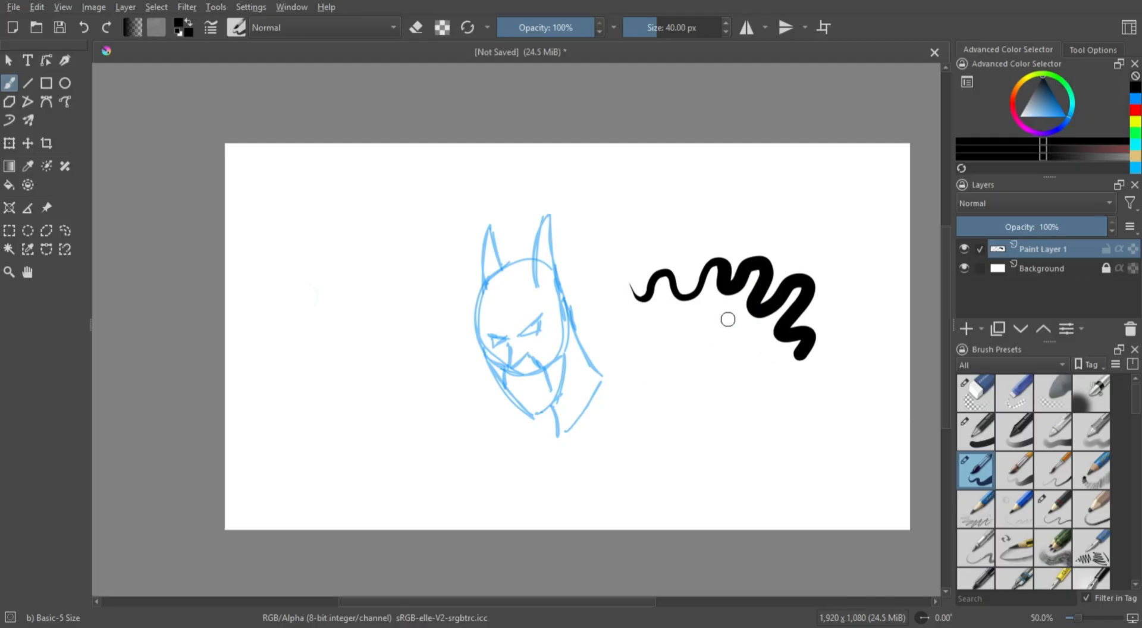
click(85, 27)
- Draw a zigzag test scribble right of the neck with the Basic-1 brush and undo it
click(984, 440)
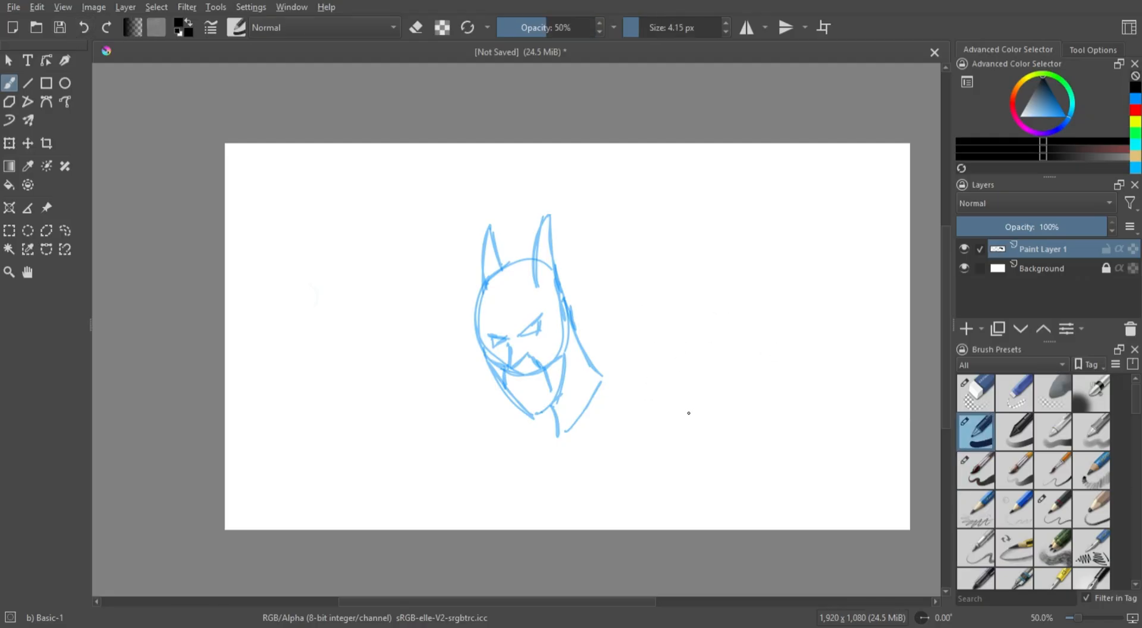
mouse_move(682, 428)
mouse_down()
mouse_move(782, 405)
mouse_move(758, 450)
mouse_up()
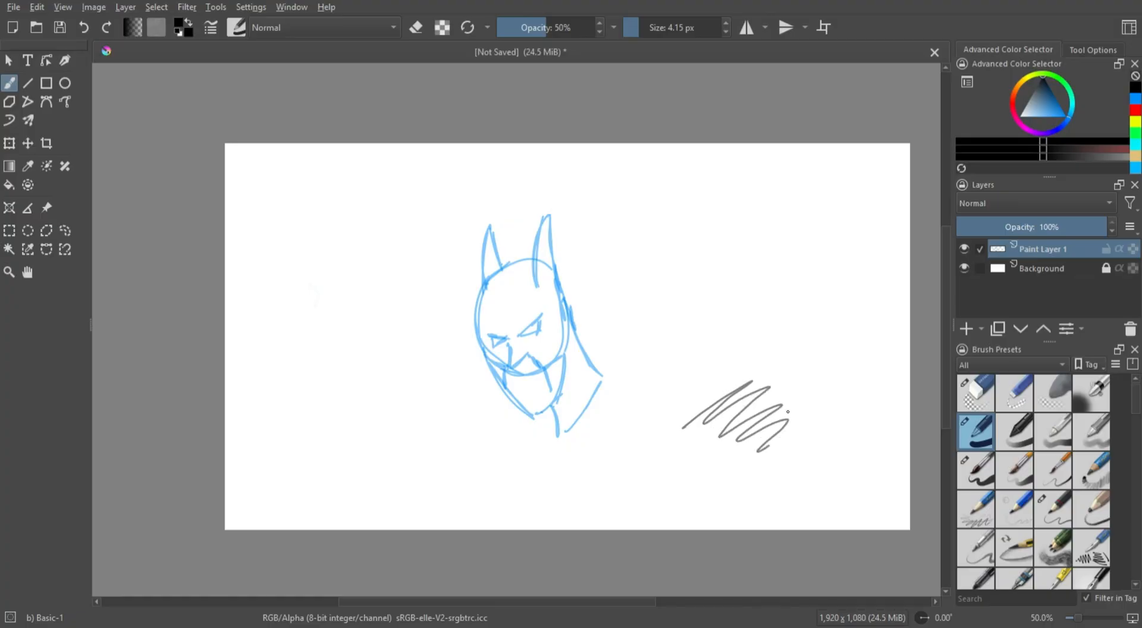
key(slash)
click(81, 30)
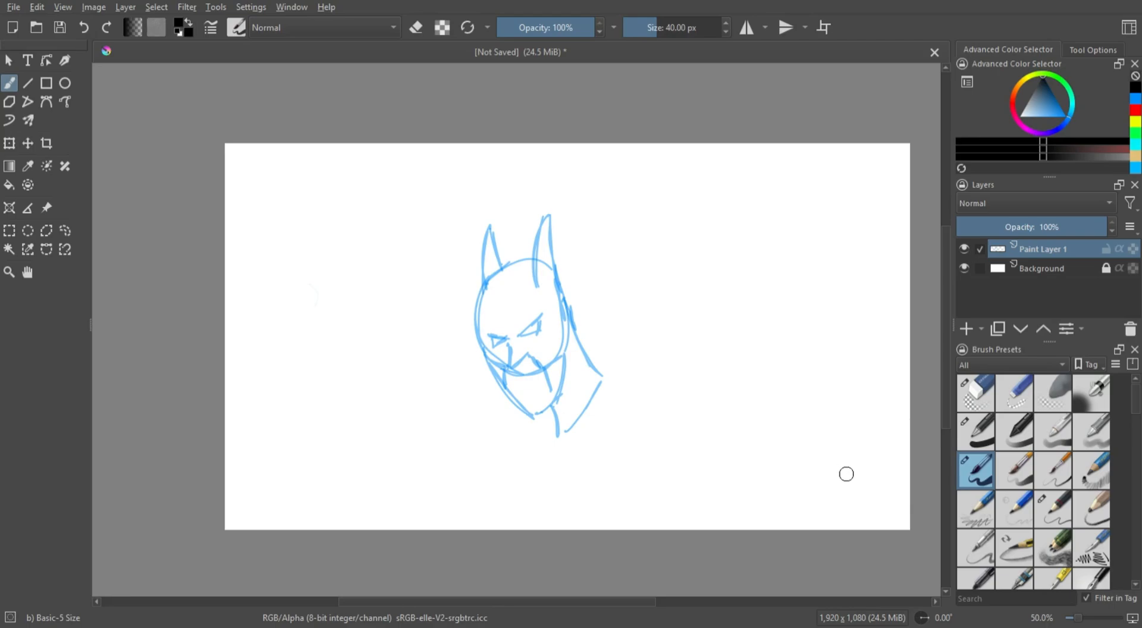
- Compare a Basic-1 stroke with several Basic-5 Size strokes in the canvas's lower right area, and undo them all
click(980, 429)
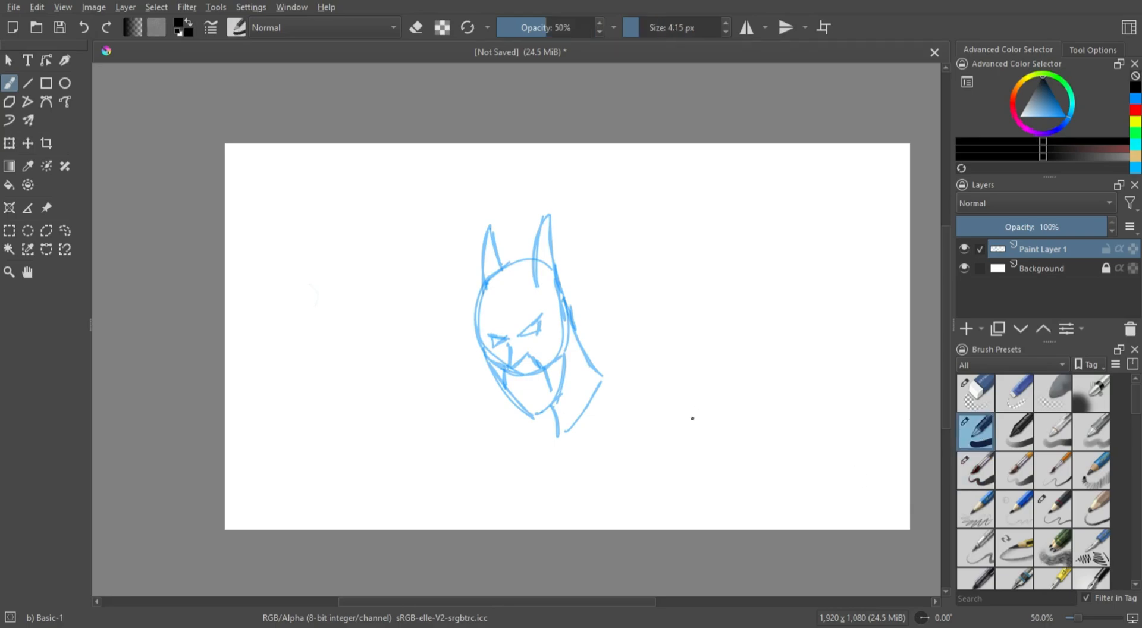
drag(692, 418, 797, 381)
click(981, 474)
mouse_move(722, 452)
mouse_down()
mouse_move(802, 423)
mouse_move(838, 399)
mouse_up()
drag(722, 495, 806, 450)
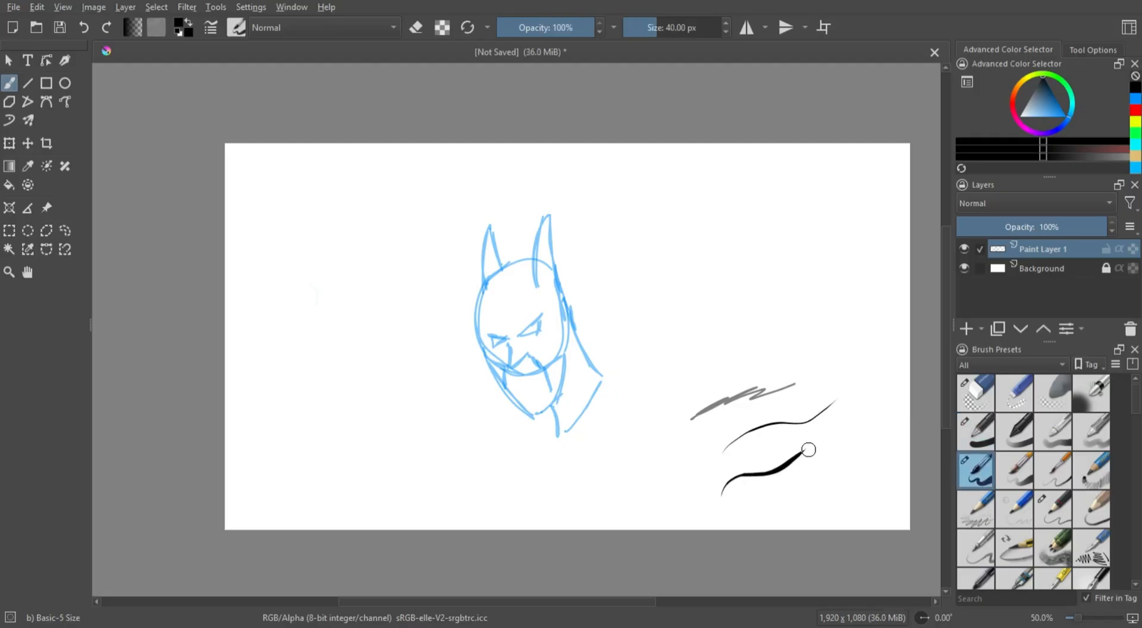
drag(761, 505, 833, 466)
key(ctrl+z)
key(ctrl+z)
key(ctrl+z)
key(ctrl+z)
- Ink the cowl's right edge, the face's left side and the mask's lower edge in black with the Basic-5 Size brush
drag(550, 229, 595, 363)
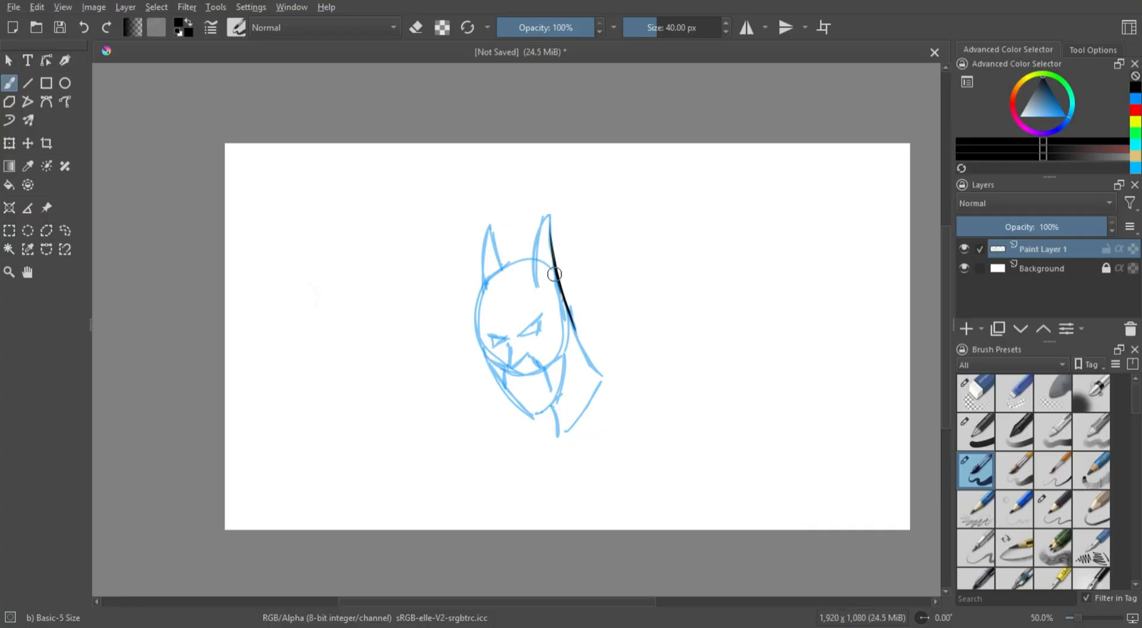
drag(549, 216, 595, 363)
mouse_move(485, 283)
mouse_down()
mouse_move(482, 346)
mouse_move(566, 354)
mouse_up()
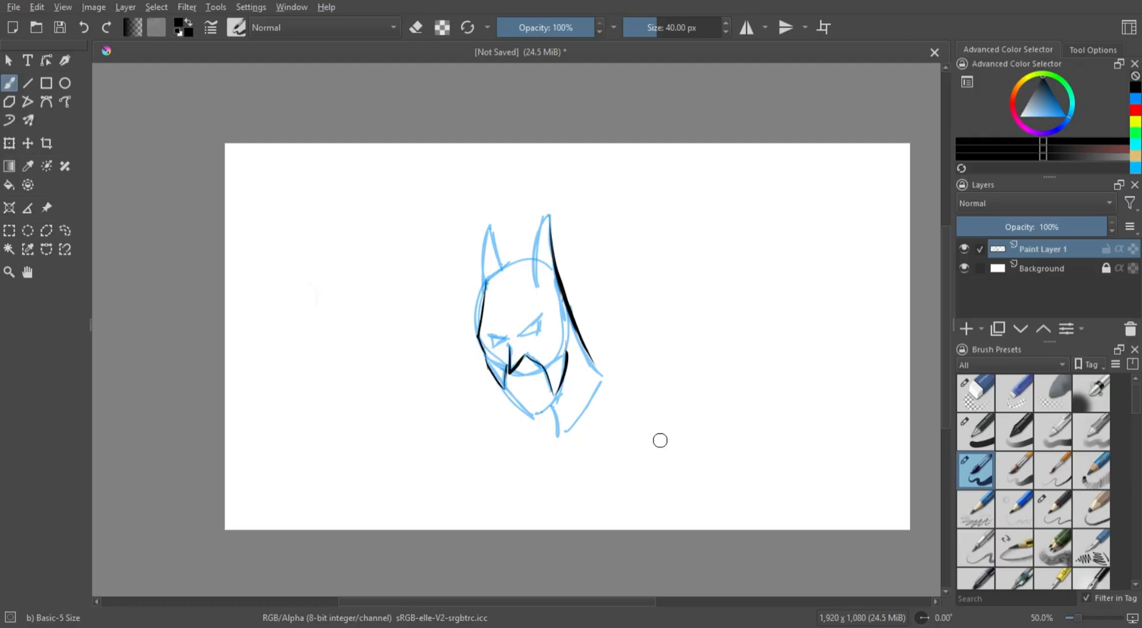
- Choose the Airbrush Soft brush and outline the whole cowled head, including both ears, with the Freehand Selection tool
click(1090, 395)
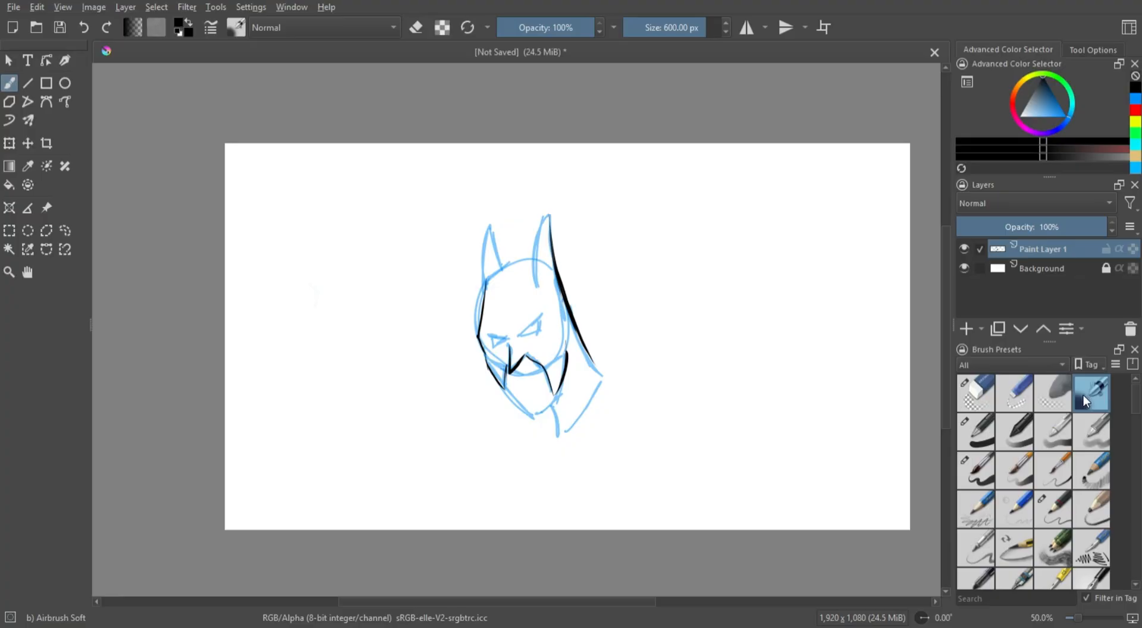
click(68, 235)
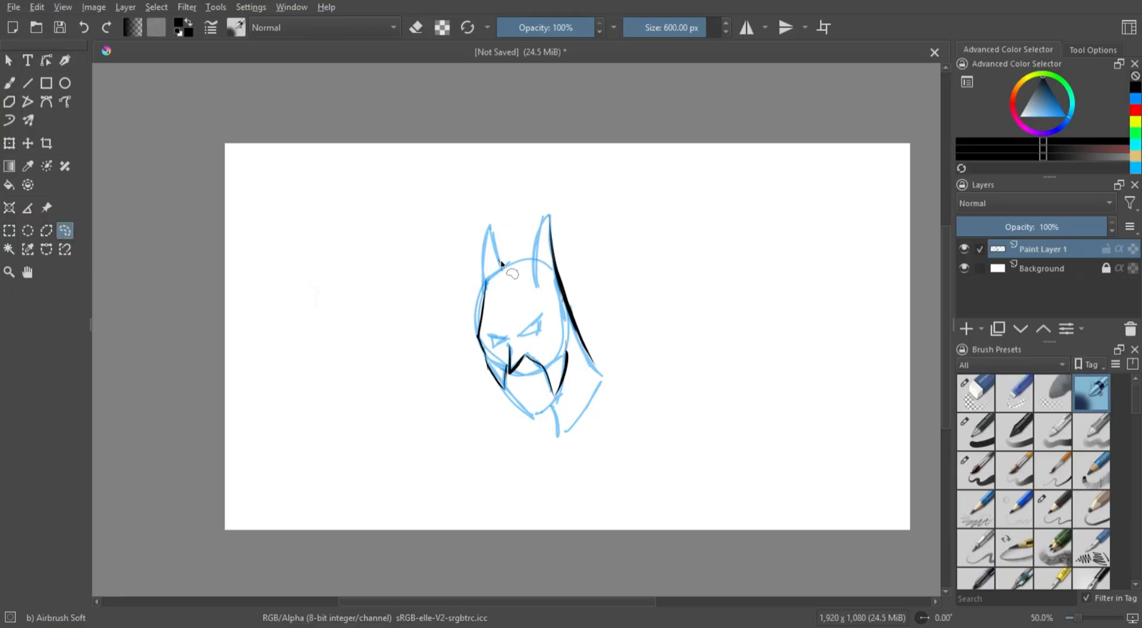
mouse_move(501, 263)
mouse_down()
mouse_move(484, 248)
mouse_move(488, 356)
mouse_up()
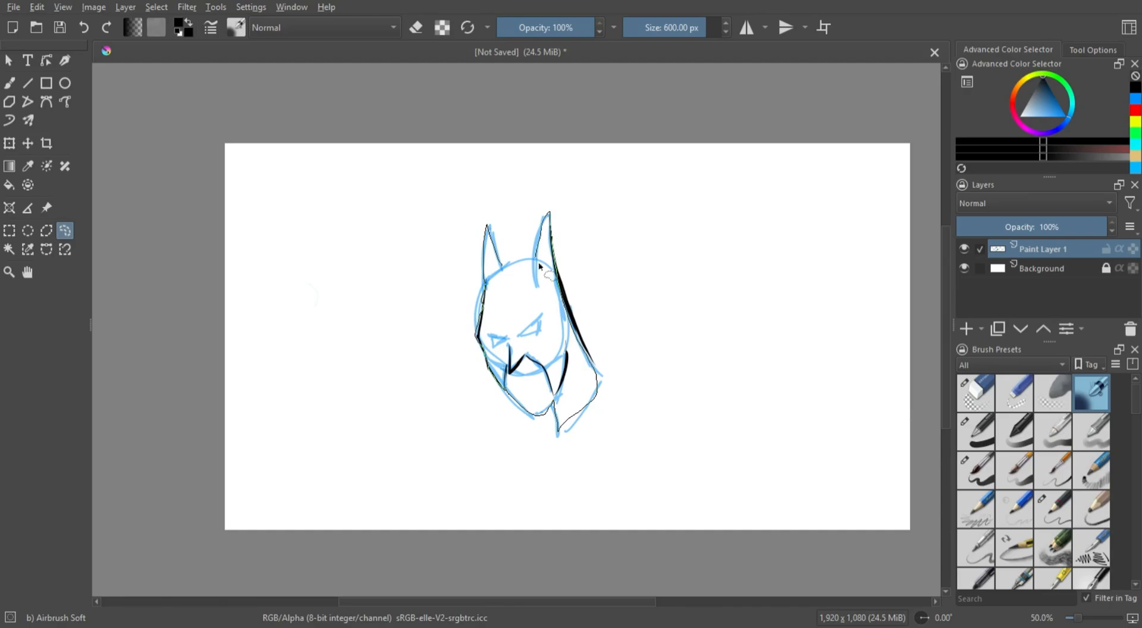
drag(504, 272, 505, 265)
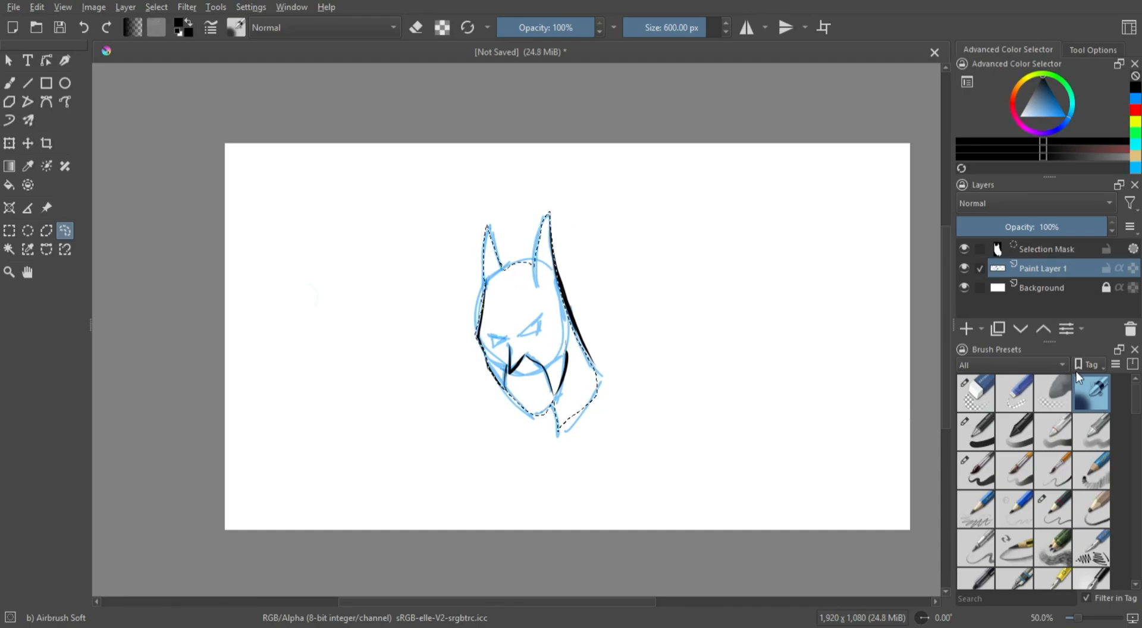
- Shade the selected head in soft grey with Airbrush Soft at 61.25 px, and switch to the Basic-5 Size brush
click(1092, 392)
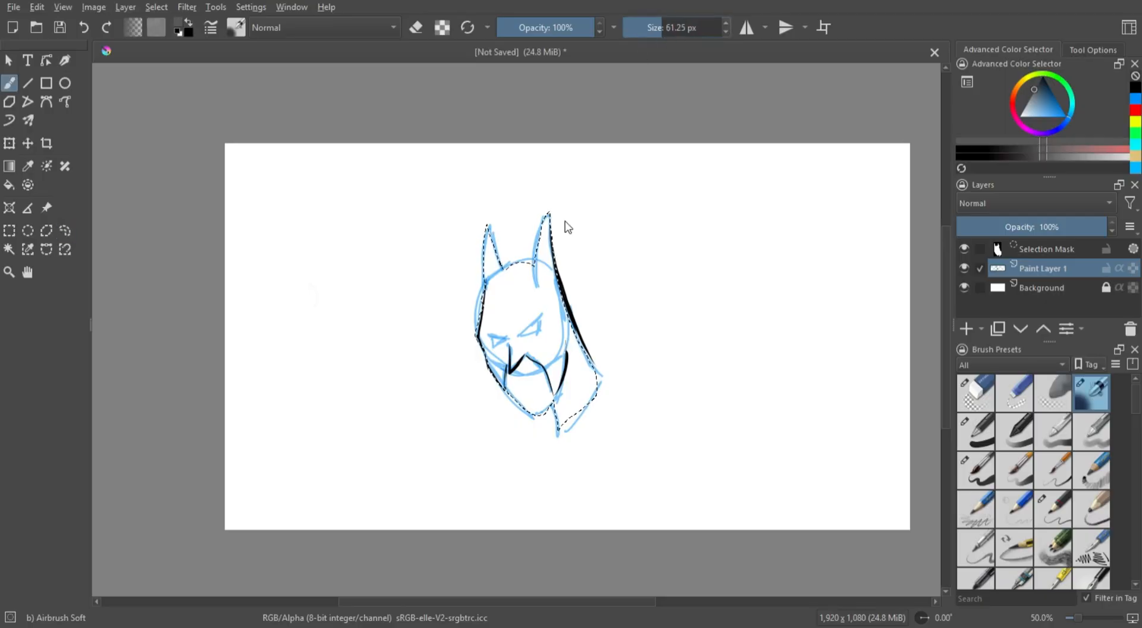
mouse_move(551, 239)
mouse_down()
mouse_move(553, 287)
mouse_move(548, 274)
mouse_up()
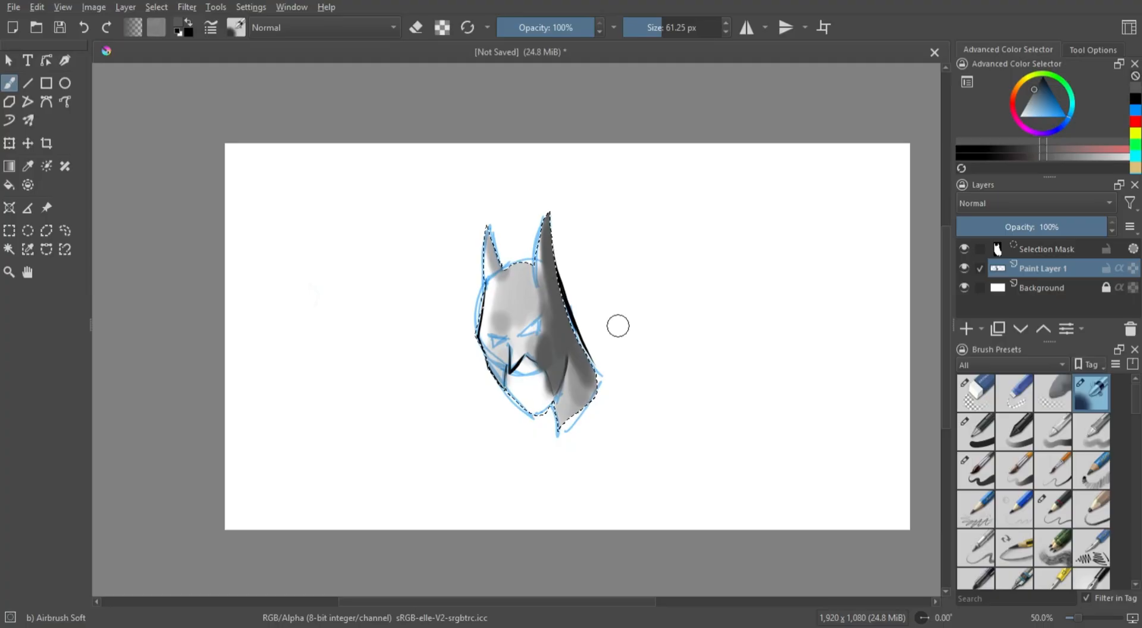
click(984, 438)
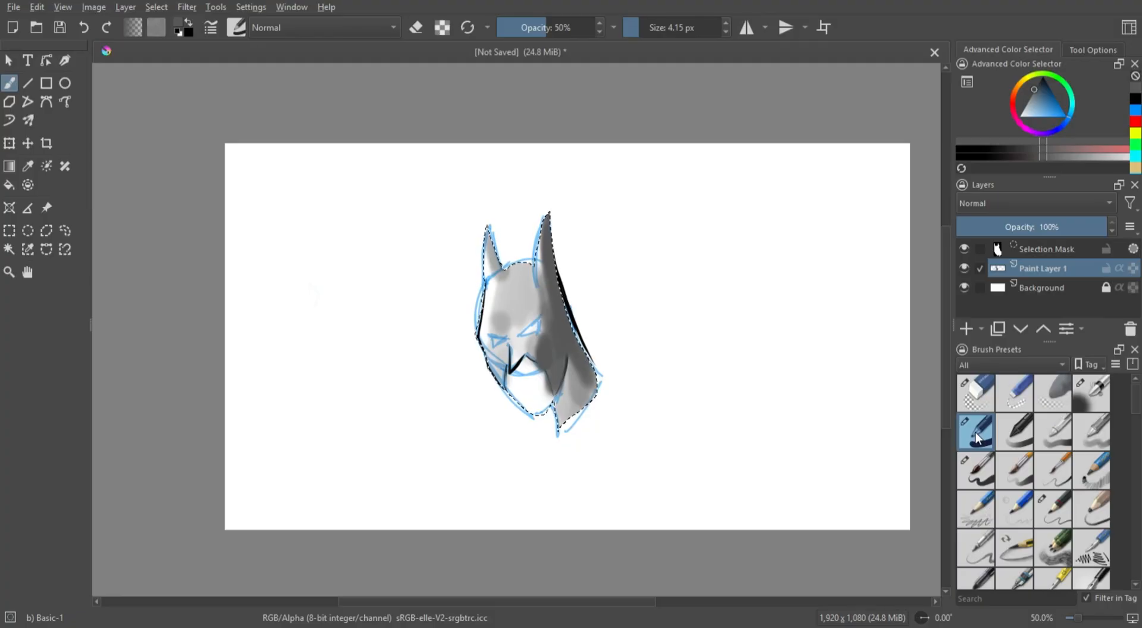
click(976, 479)
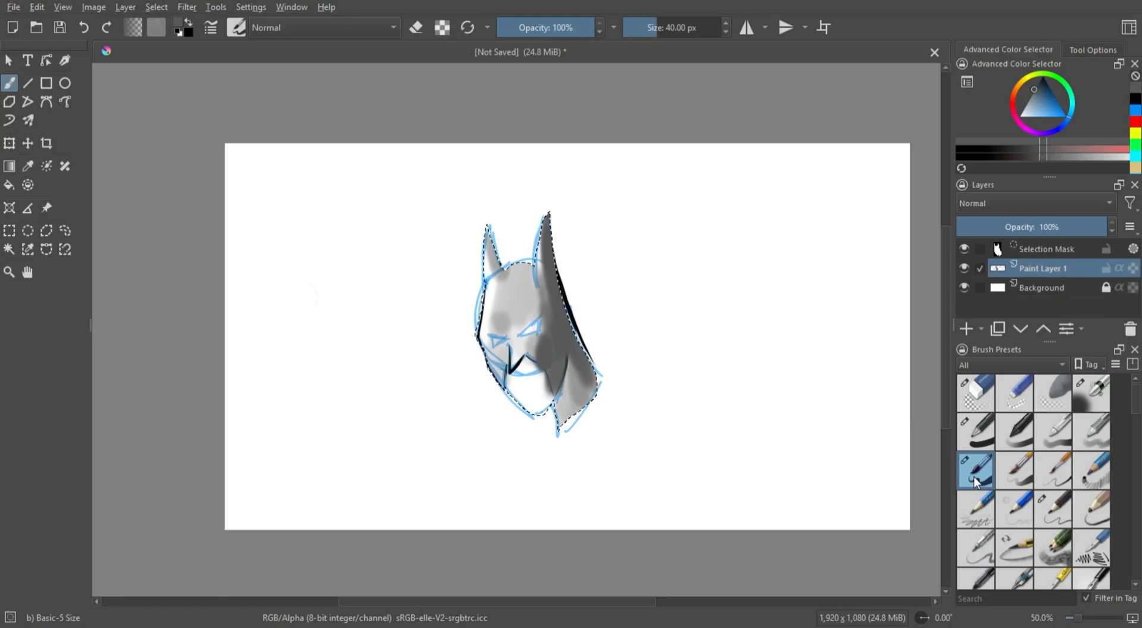
- Browse the brush presets past Airbrush Soft and choose the Ink-8 Sumi-e brush
click(1088, 402)
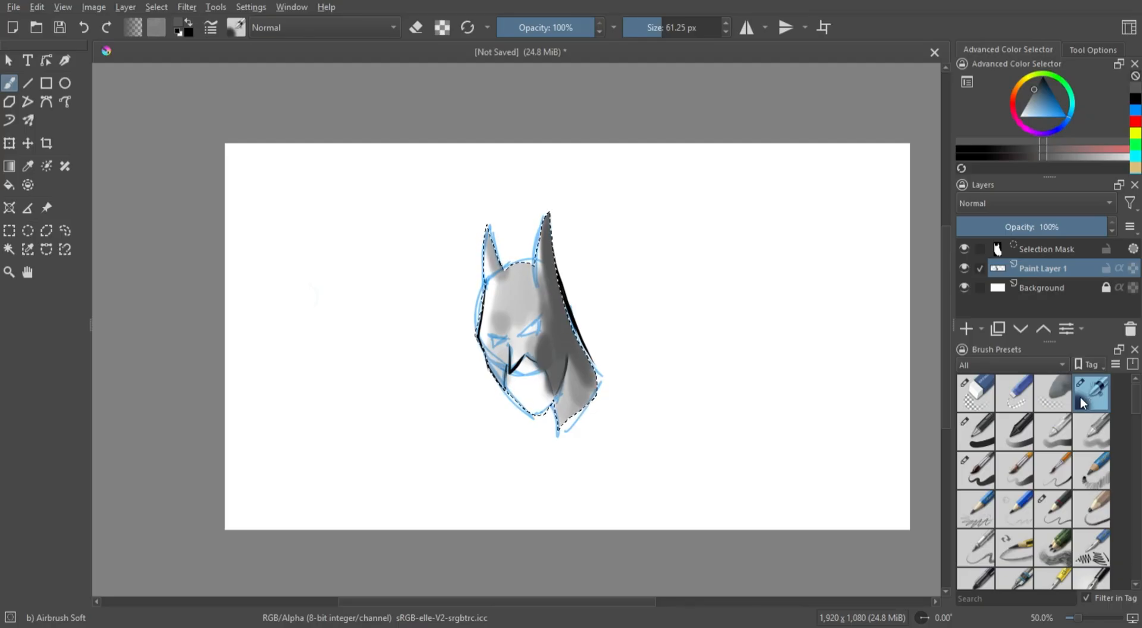
drag(1136, 416, 1136, 439)
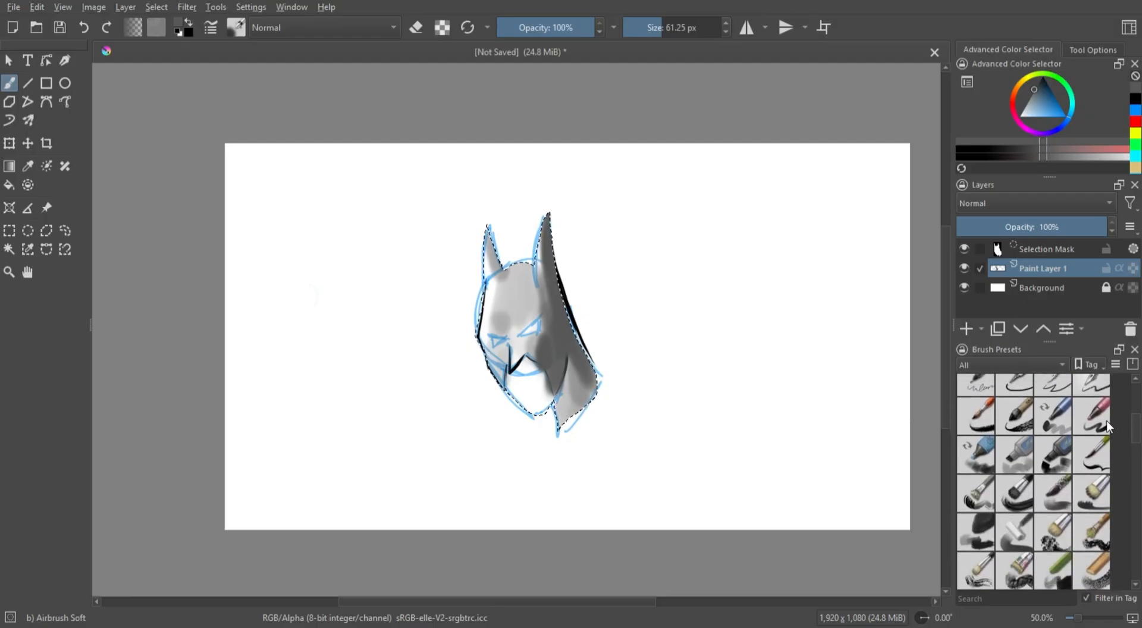
click(1030, 405)
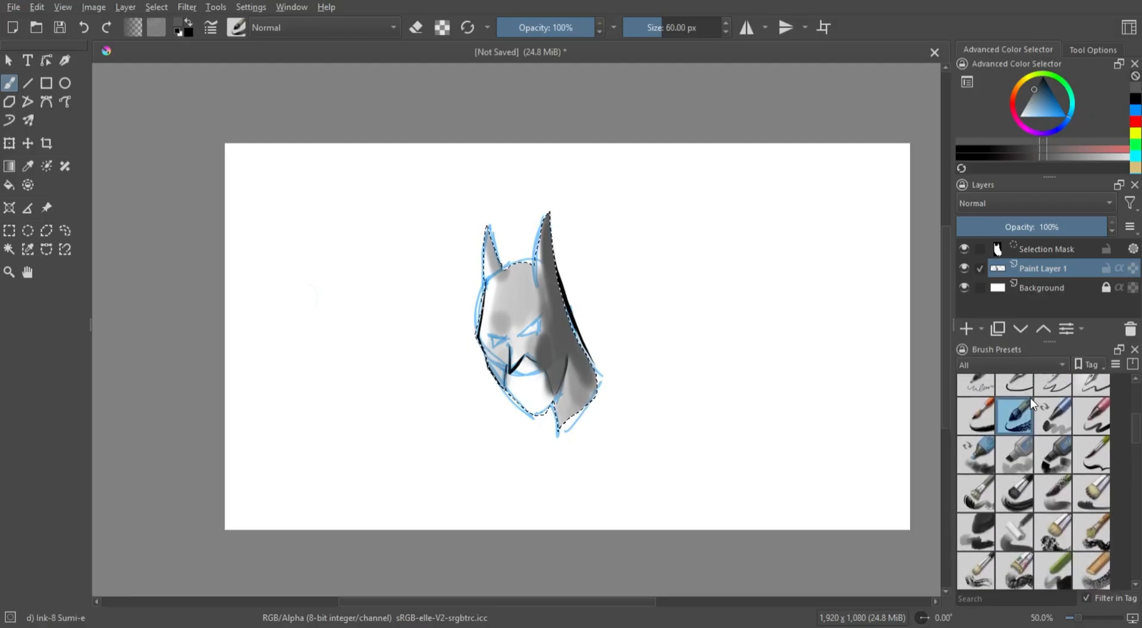
- Narrow the toolbox to two columns of tools and clear the selection around the cowled head
drag(94, 326, 56, 316)
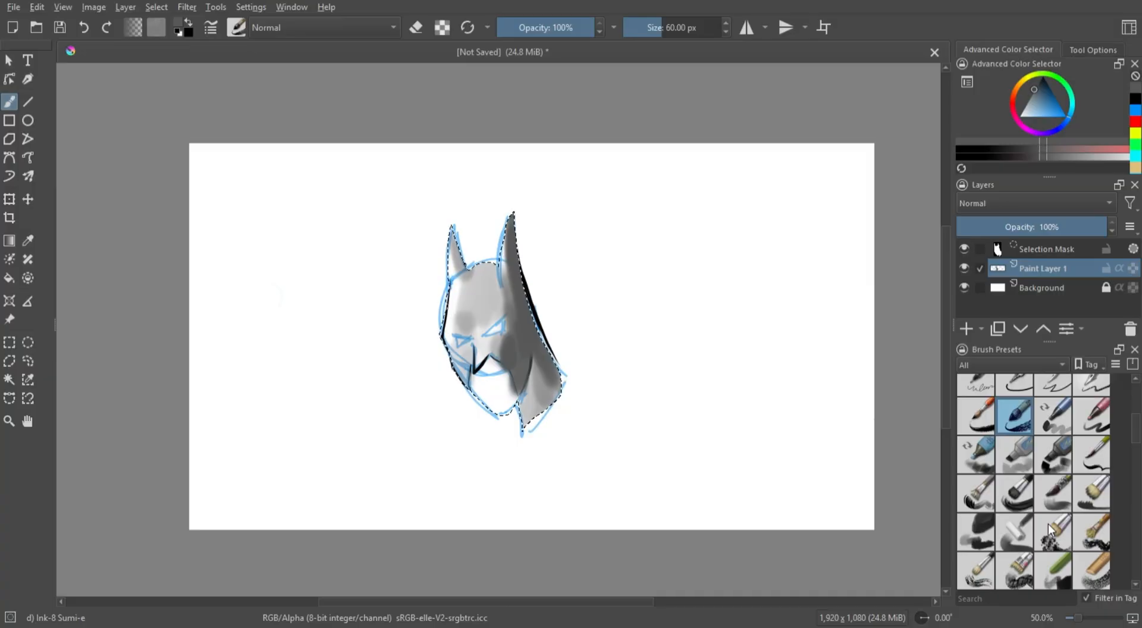
key(ctrl+shift+a)
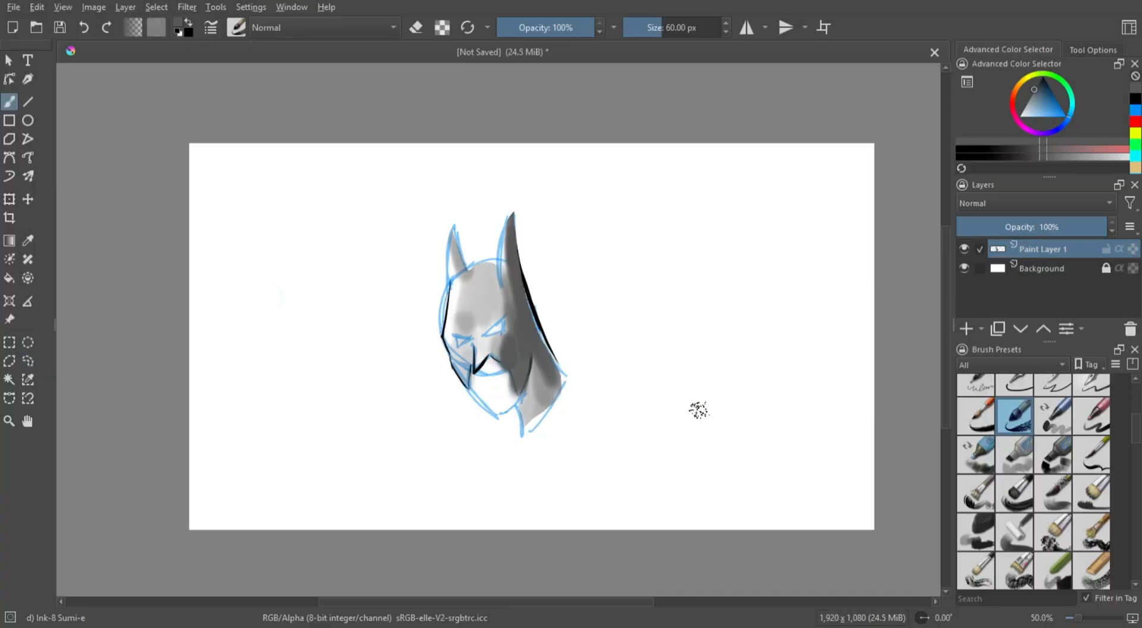
- Test a wavy Ink-8 Sumi-e stroke and a 110 px Bristles-3 Large Smooth stroke beside the head, and remove both
mouse_move(700, 418)
mouse_down()
mouse_move(771, 393)
mouse_move(824, 420)
mouse_move(785, 496)
mouse_move(761, 505)
mouse_move(708, 461)
mouse_move(684, 473)
mouse_up()
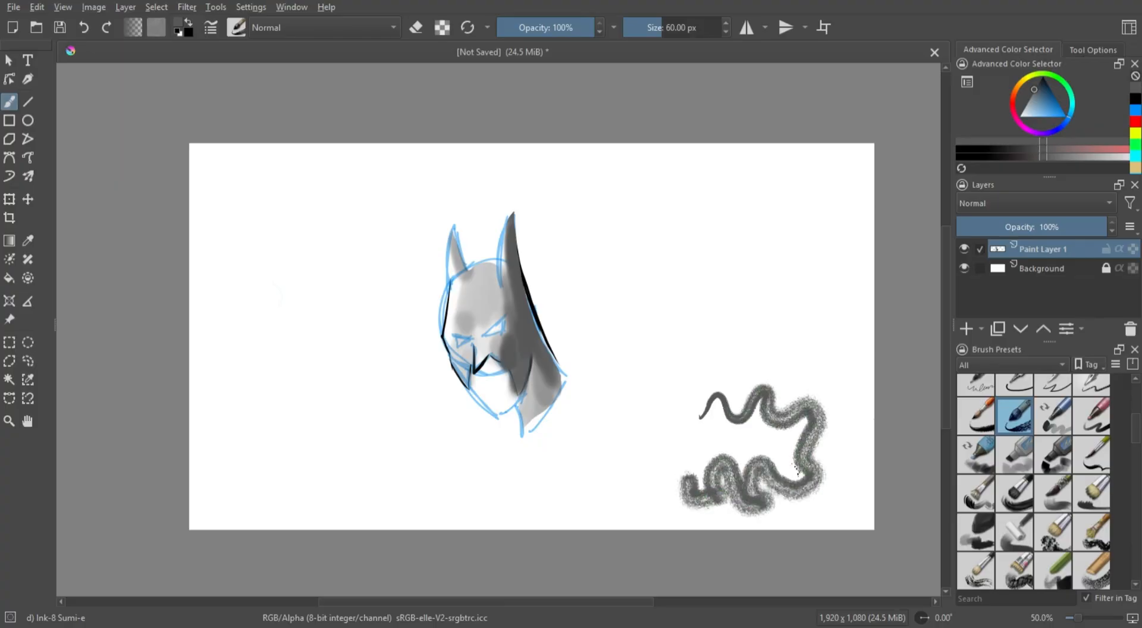
click(1014, 504)
mouse_move(746, 276)
mouse_down()
mouse_move(745, 301)
mouse_move(785, 314)
mouse_move(740, 353)
mouse_move(809, 350)
mouse_move(800, 371)
mouse_move(836, 261)
mouse_move(760, 266)
mouse_move(719, 326)
mouse_move(762, 273)
mouse_move(722, 285)
mouse_up()
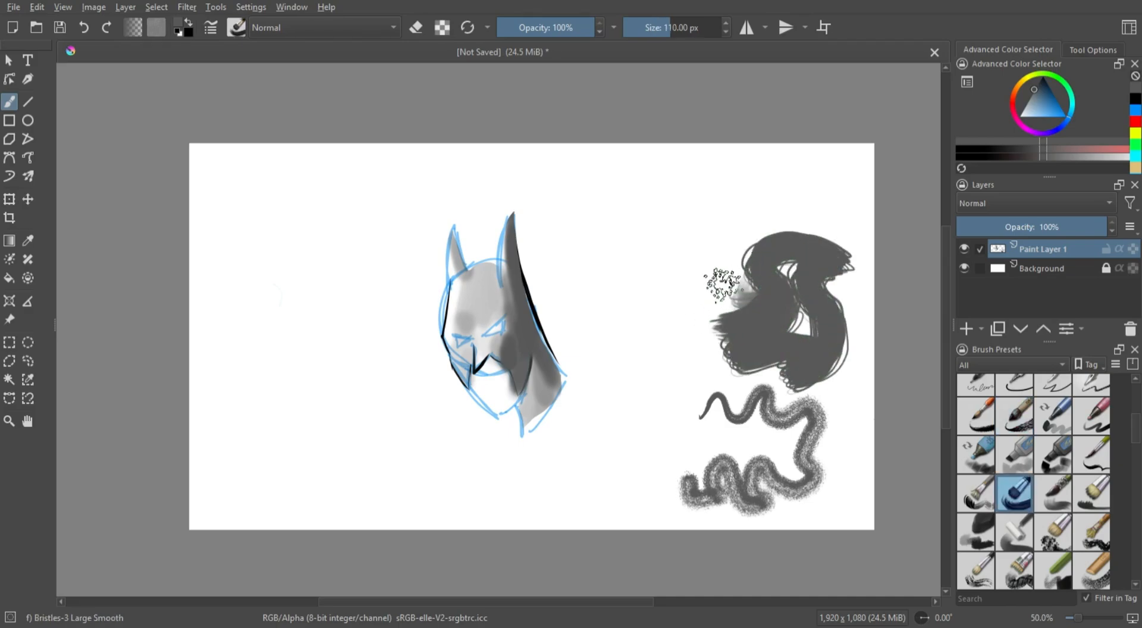
key(Delete)
- Paint a mountain range across the canvas's lower part with the Stamp Mountains Distant brush at 360 px
drag(1136, 470, 1138, 571)
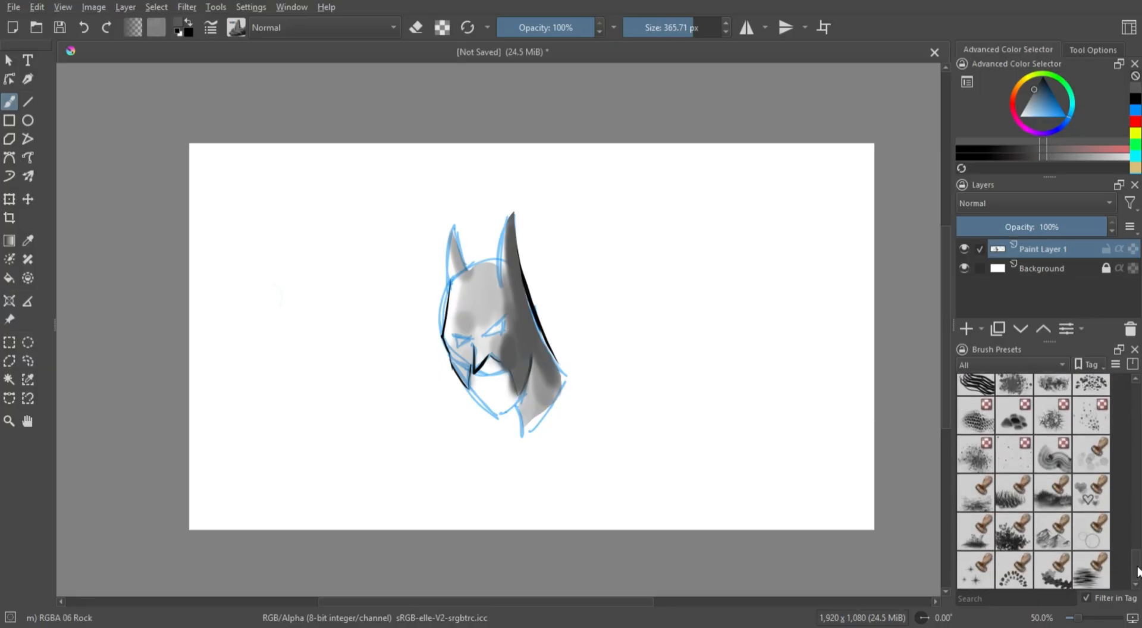
click(1058, 532)
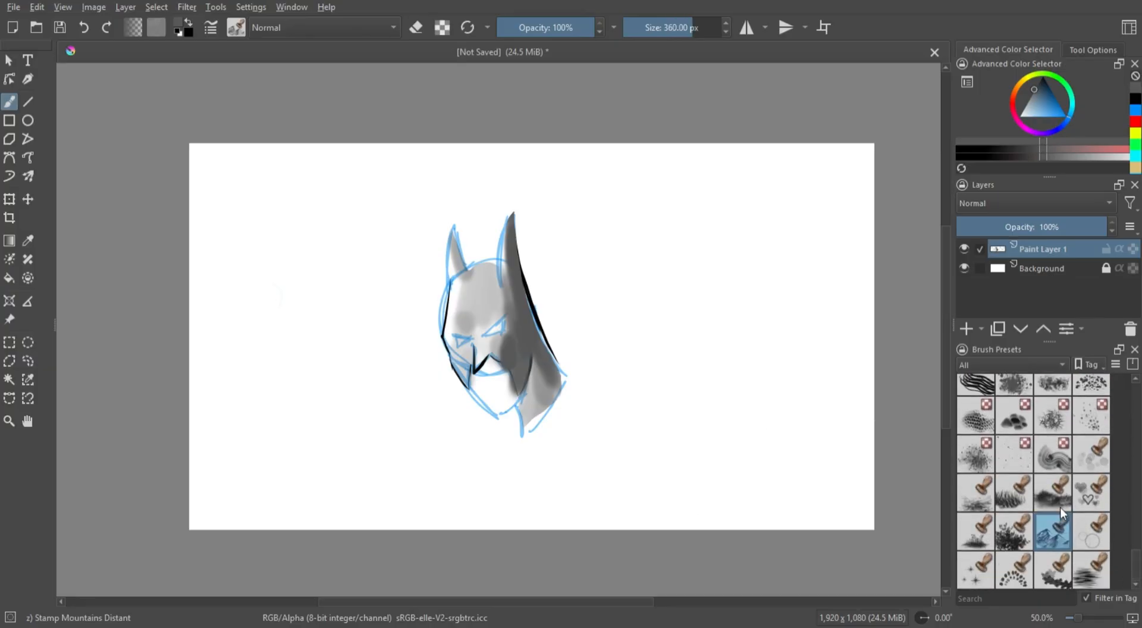
click(714, 429)
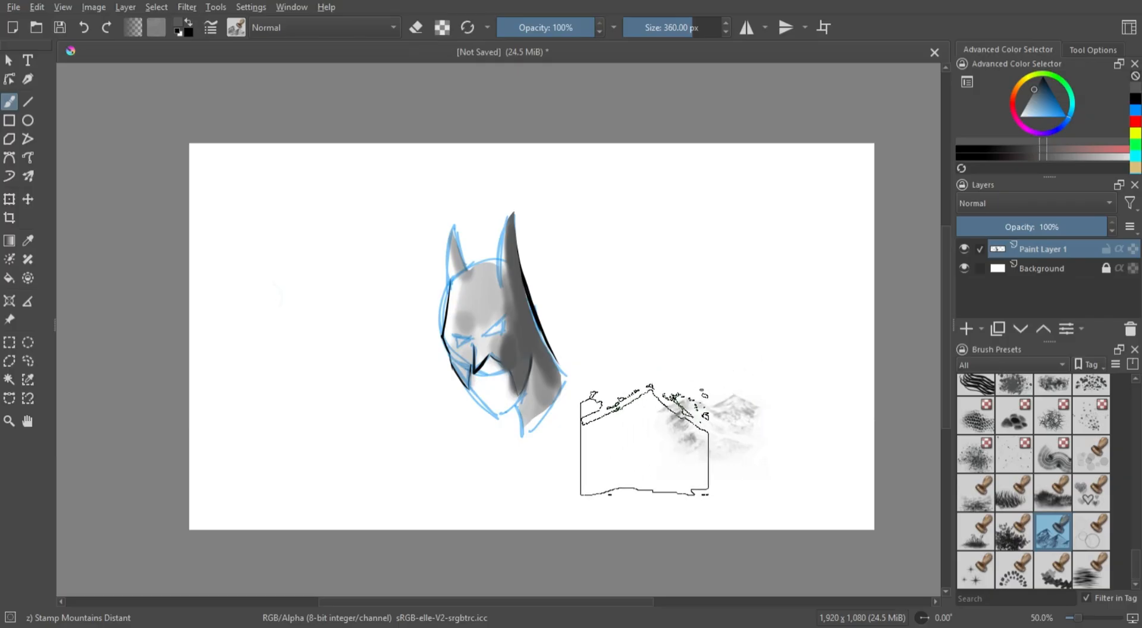
mouse_move(644, 439)
mouse_down()
mouse_move(593, 448)
mouse_move(667, 403)
mouse_move(725, 400)
mouse_move(810, 423)
mouse_move(885, 411)
mouse_move(803, 445)
mouse_move(574, 422)
mouse_move(435, 432)
mouse_move(382, 397)
mouse_move(308, 430)
mouse_move(247, 408)
mouse_move(209, 420)
mouse_move(223, 436)
mouse_move(299, 414)
mouse_move(402, 426)
mouse_up()
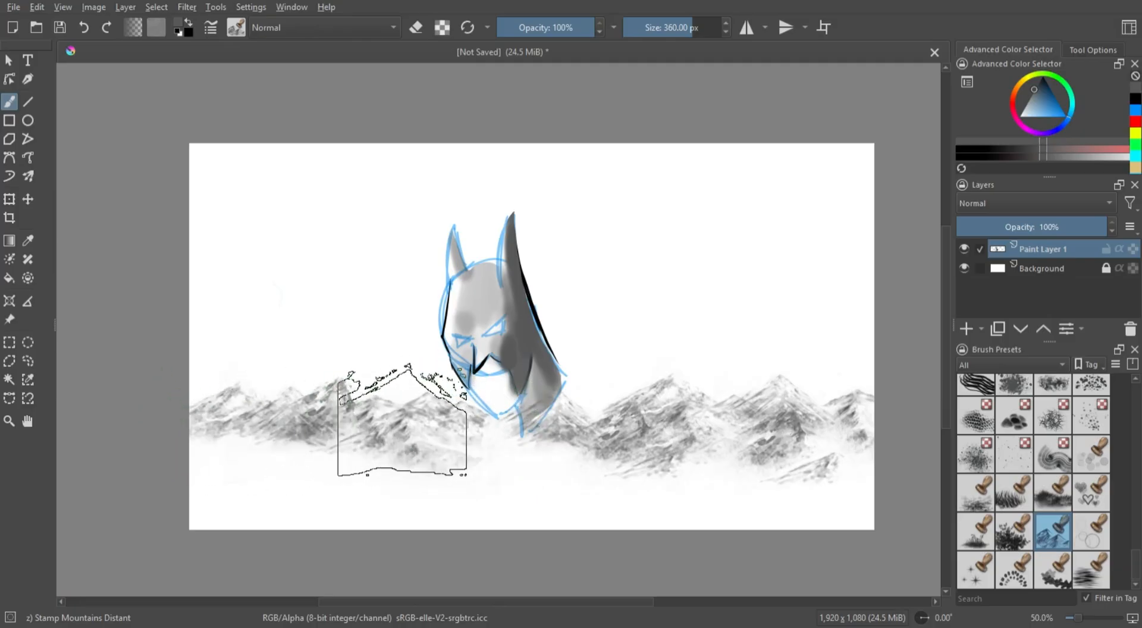
- Paint a band of Stamp Water at 220 px above the mountains and Stamp Grass tufts at 125 px beside the head
click(1092, 570)
mouse_move(708, 300)
mouse_down()
mouse_move(820, 297)
mouse_move(663, 301)
mouse_move(850, 305)
mouse_move(747, 321)
mouse_move(633, 316)
mouse_move(722, 285)
mouse_move(840, 279)
mouse_up()
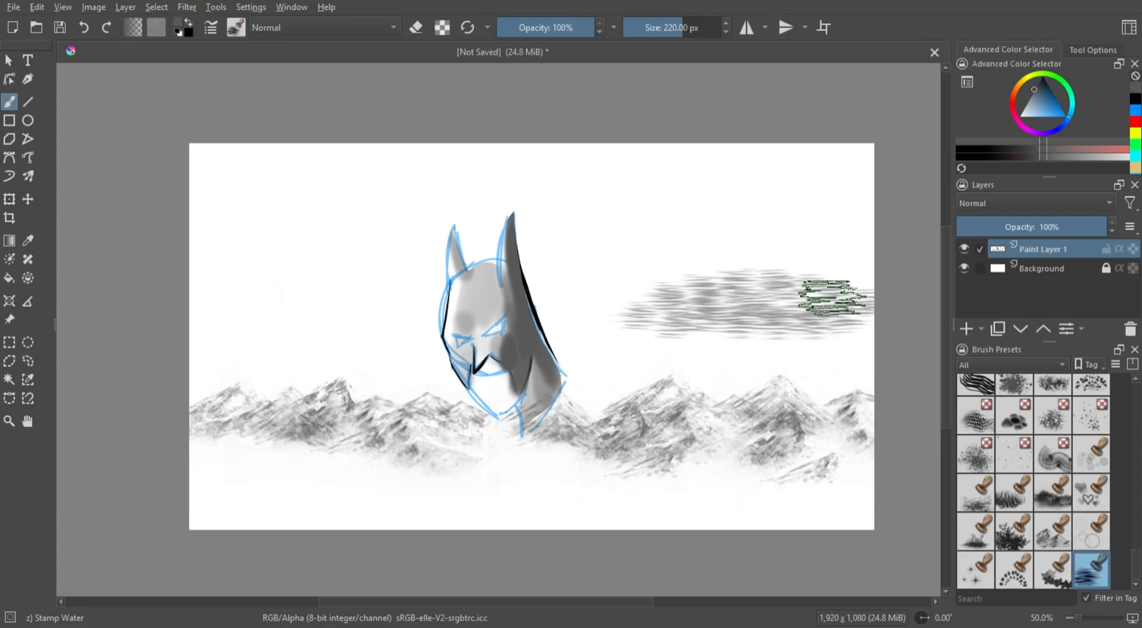
click(1013, 493)
mouse_move(592, 331)
mouse_down()
mouse_move(599, 282)
mouse_move(597, 337)
mouse_move(607, 302)
mouse_move(573, 305)
mouse_move(565, 334)
mouse_move(569, 258)
mouse_move(572, 300)
mouse_move(595, 267)
mouse_move(630, 263)
mouse_move(625, 298)
mouse_up()
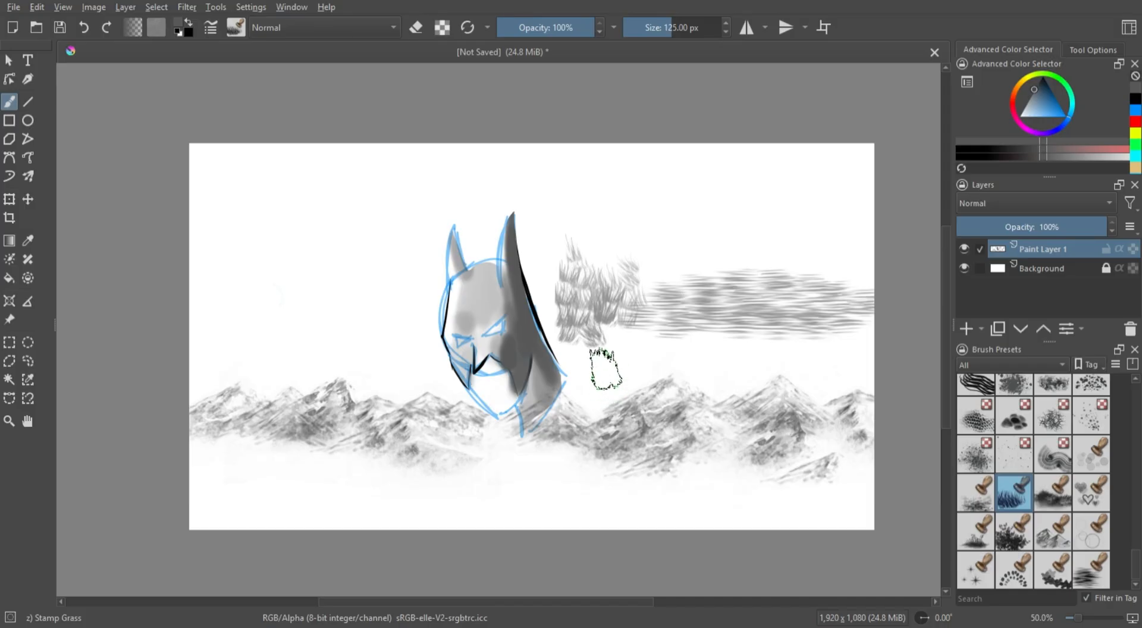
- Undo the mountain, water and grass strokes, keeping the head drawing deselected
click(84, 26)
click(83, 28)
click(82, 27)
click(81, 26)
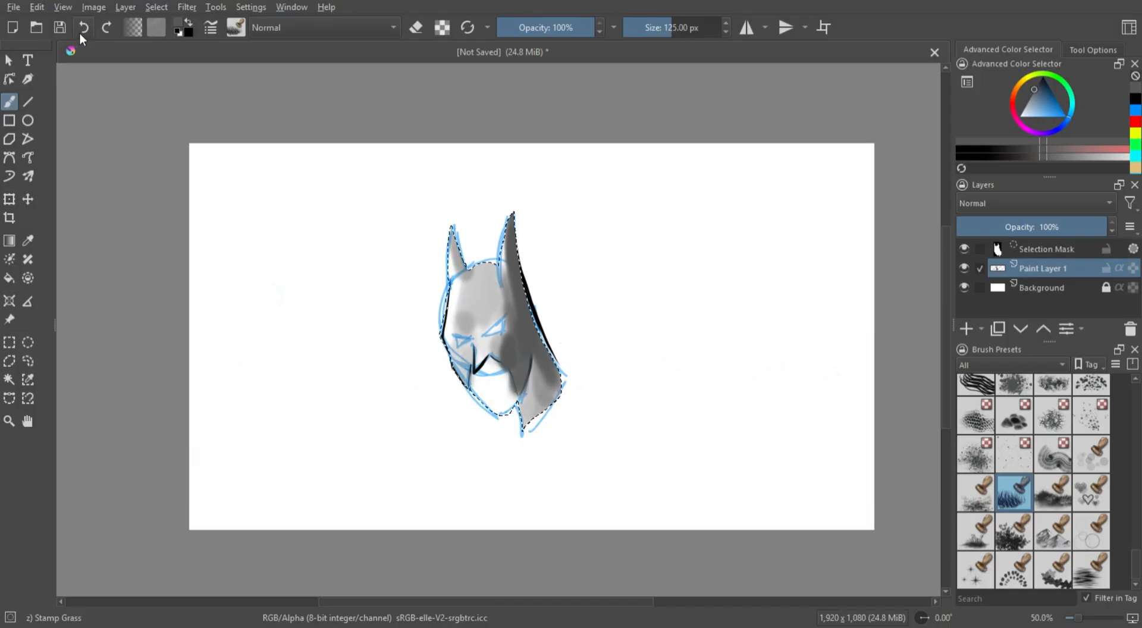
click(82, 28)
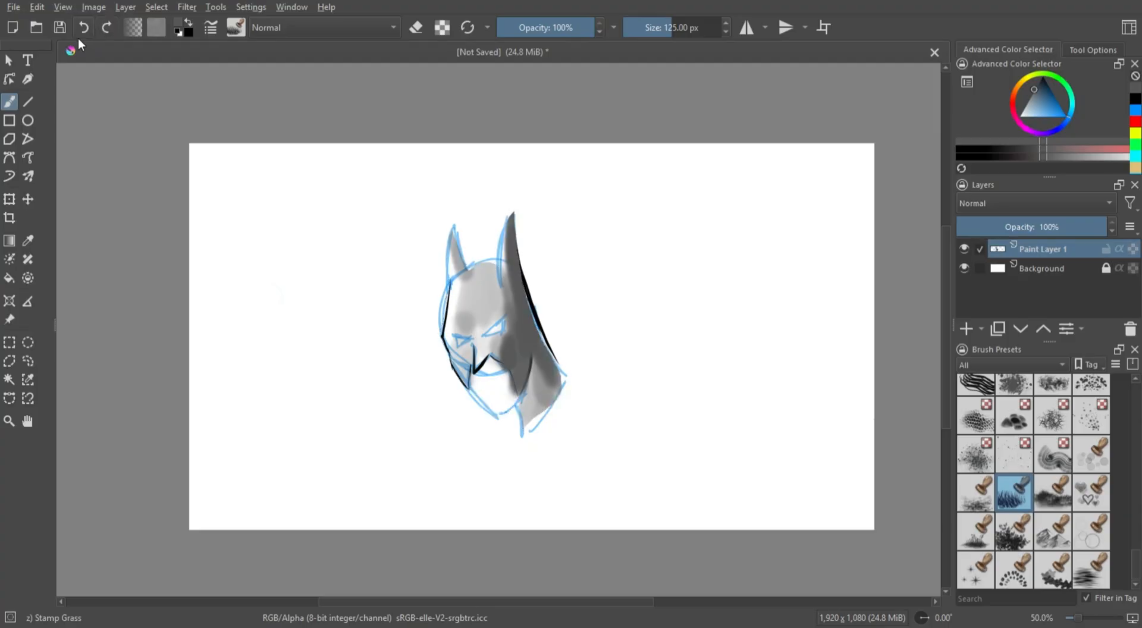
- Scatter hearts over and around the head with the Stamp Hearts brush at 500 px, undo them, and look through other brush presets
click(1092, 501)
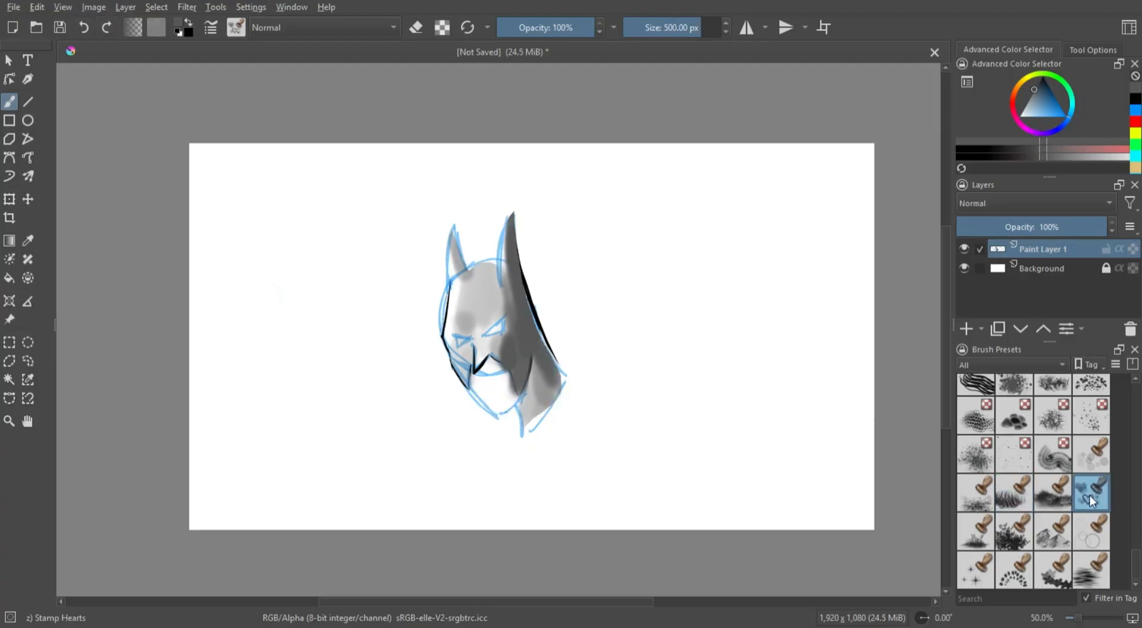
mouse_move(691, 438)
mouse_down()
mouse_move(711, 383)
mouse_move(702, 334)
mouse_move(658, 410)
mouse_move(527, 509)
mouse_move(605, 369)
mouse_move(492, 327)
mouse_move(404, 318)
mouse_move(383, 230)
mouse_move(586, 464)
mouse_move(619, 473)
mouse_up()
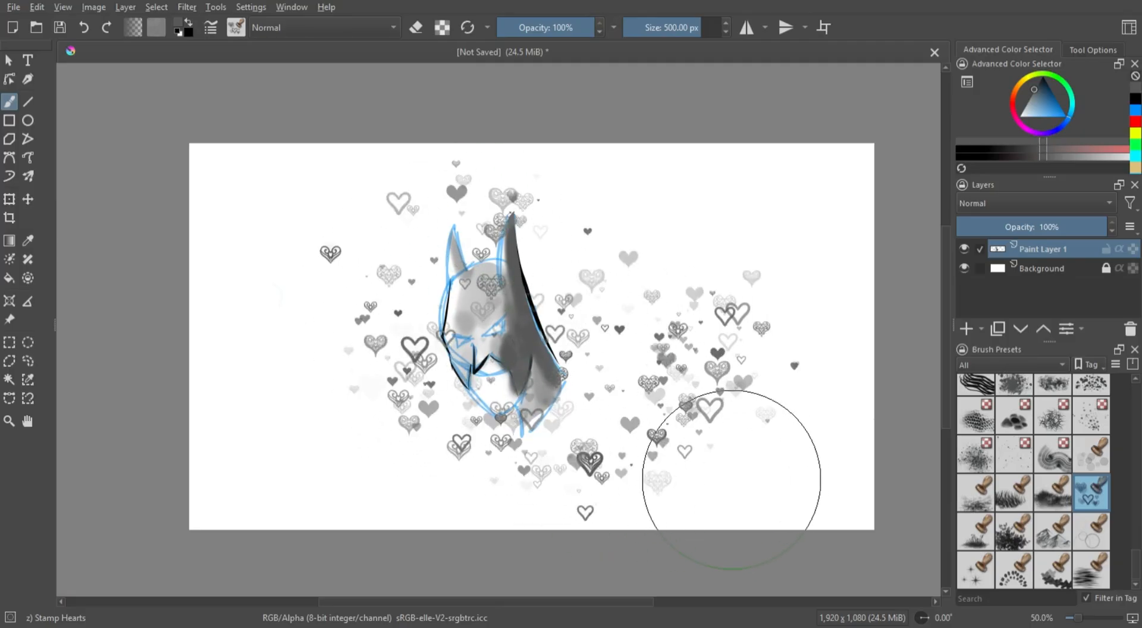
key(ctrl+z)
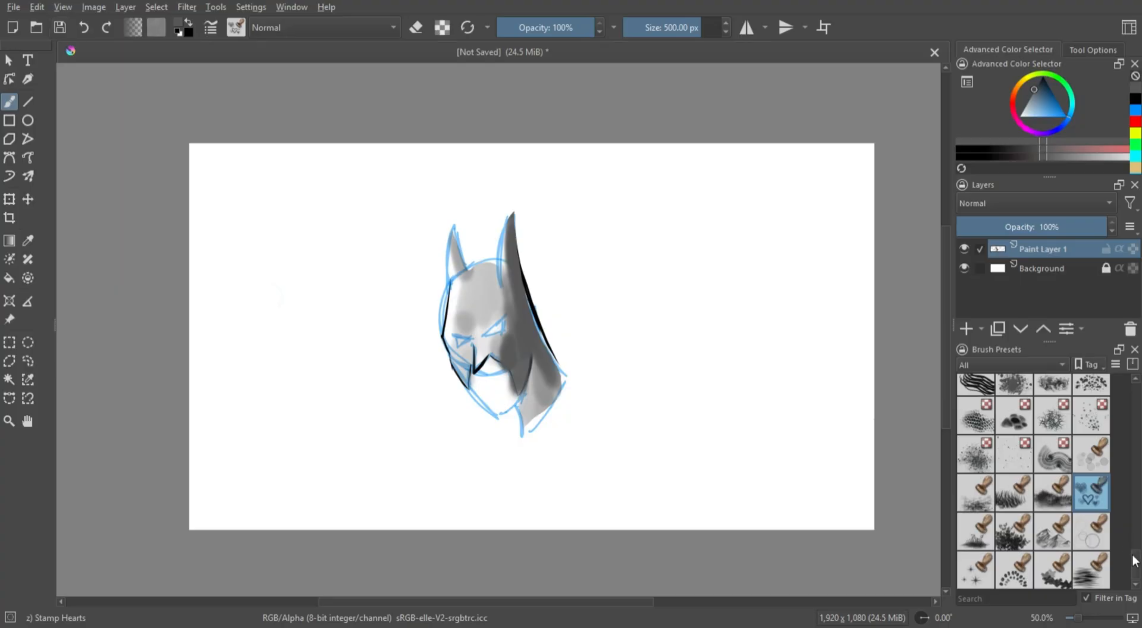
scroll(1133, 556, up, 5)
scroll(1034, 482, up, 8)
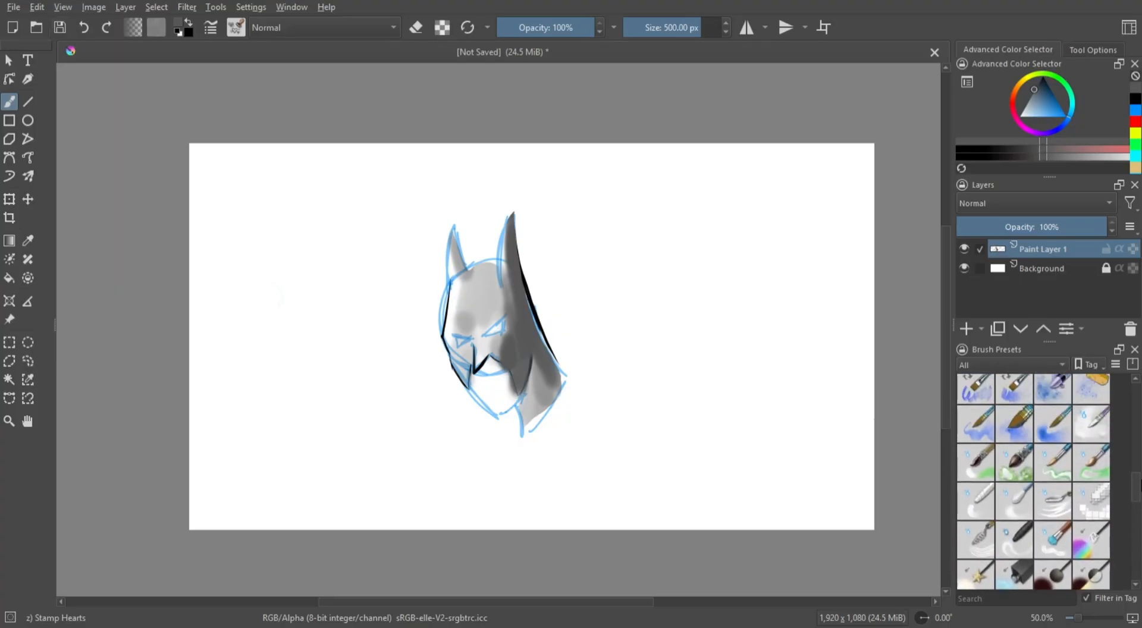